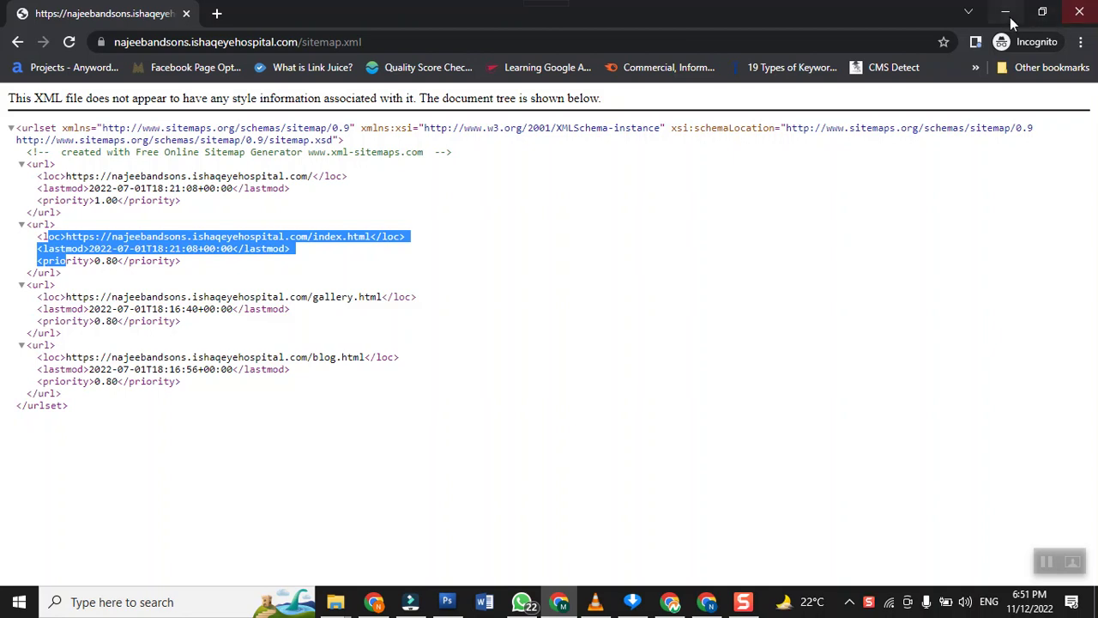
- Switch to Wondershare Filmora and start a new 21:9 (Cinema) project without saving the changes to the current project
click(1081, 24)
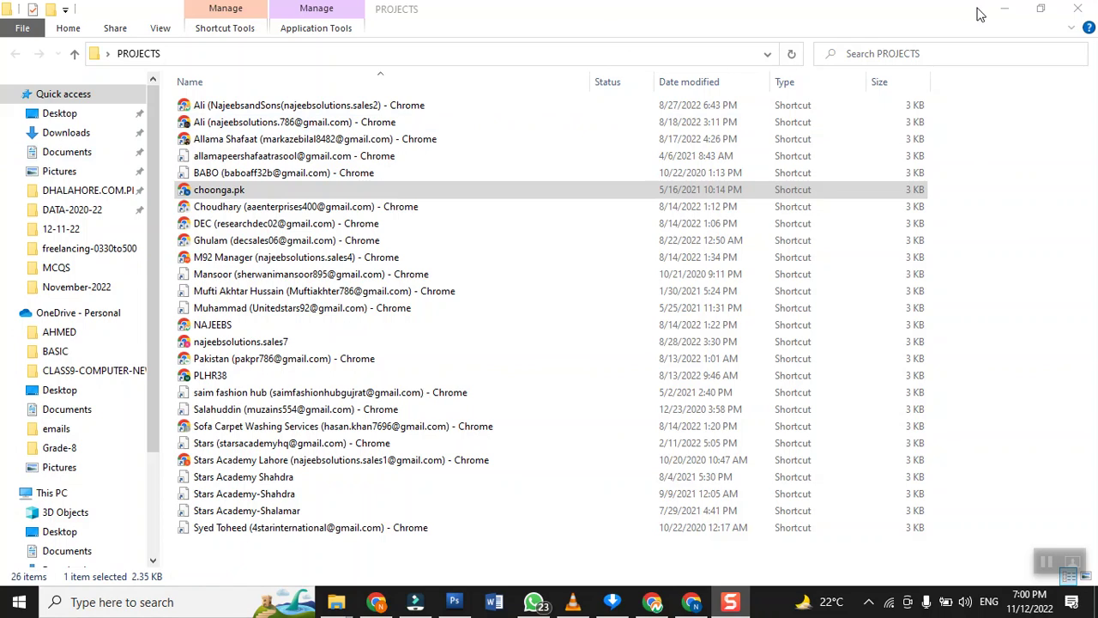
click(1006, 11)
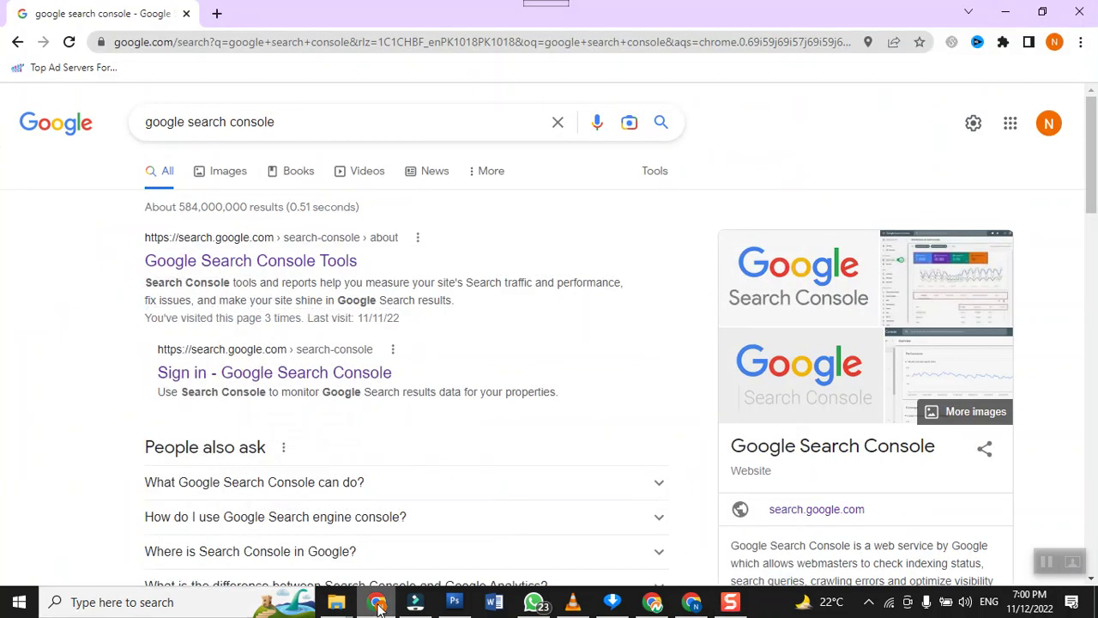
click(415, 602)
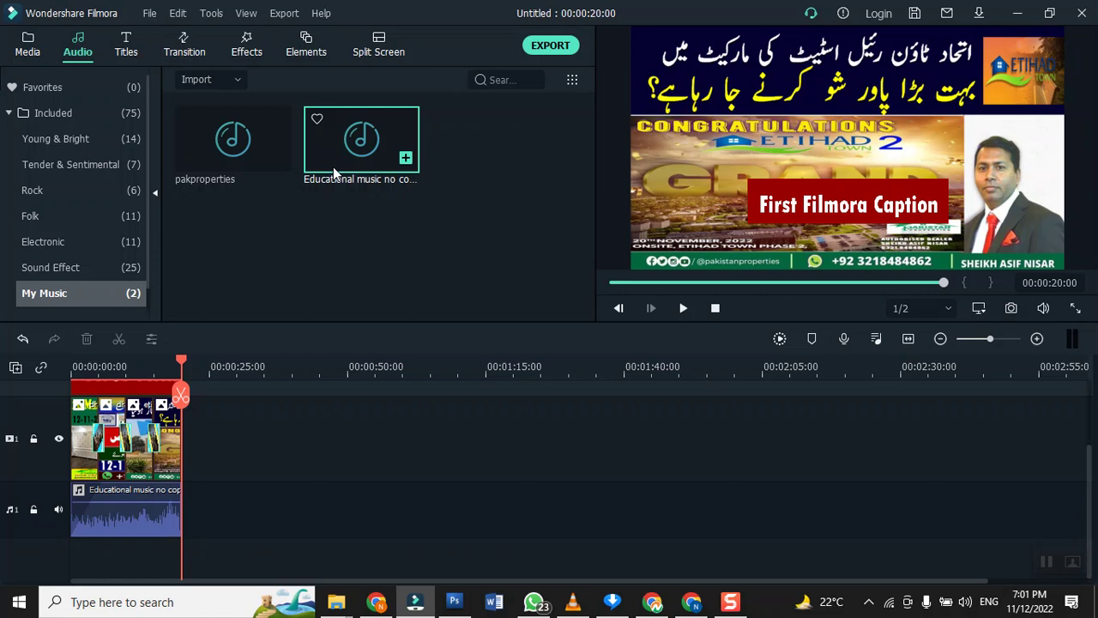
click(150, 16)
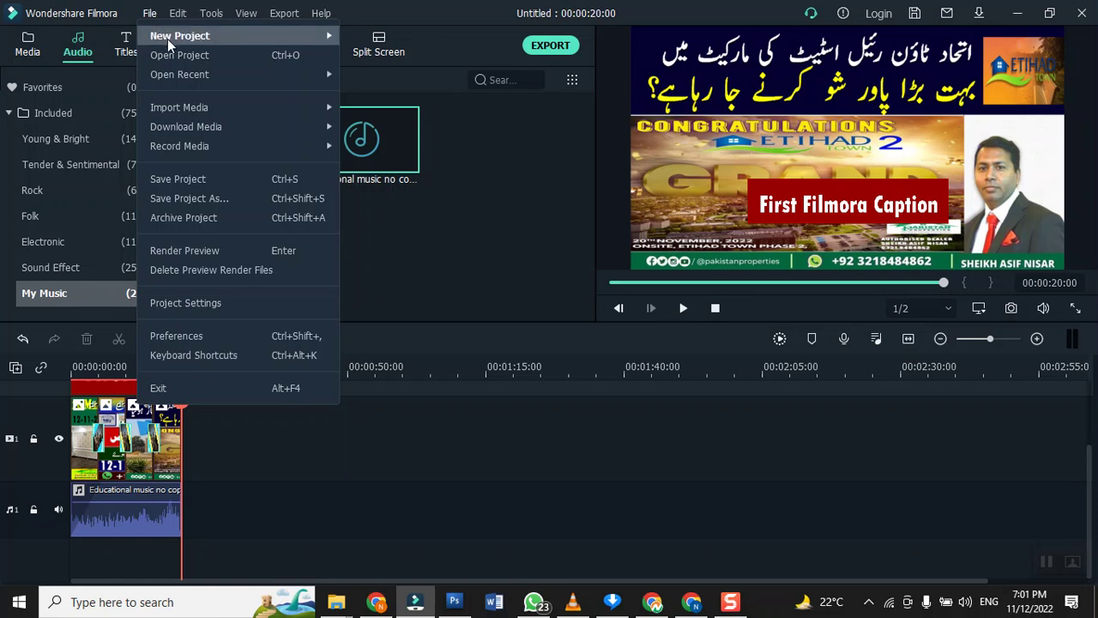
mouse_move(167, 39)
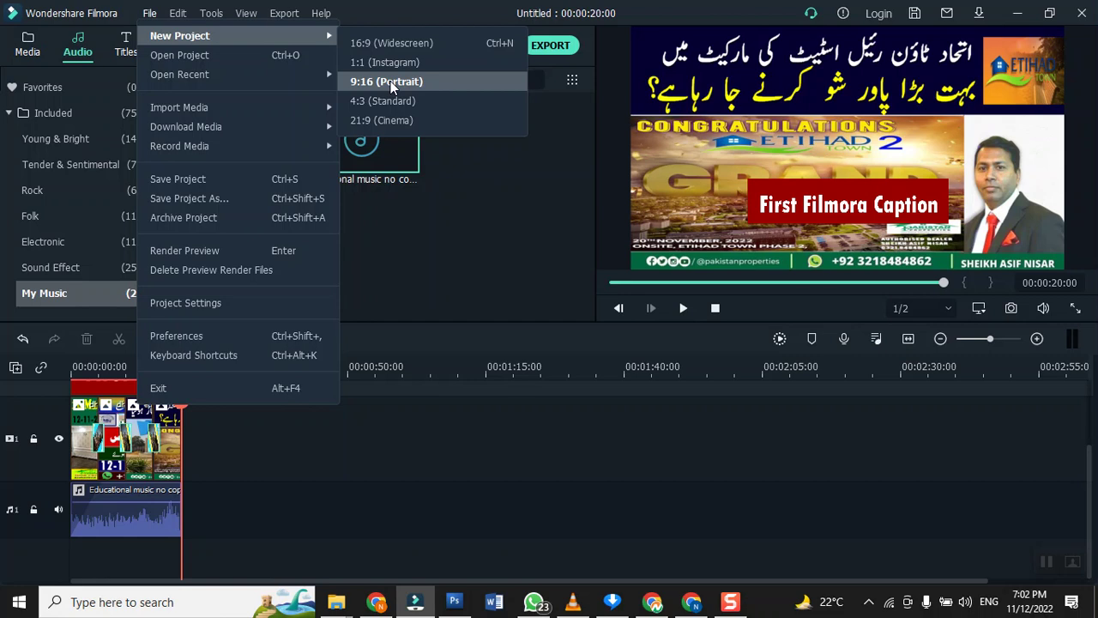
click(390, 124)
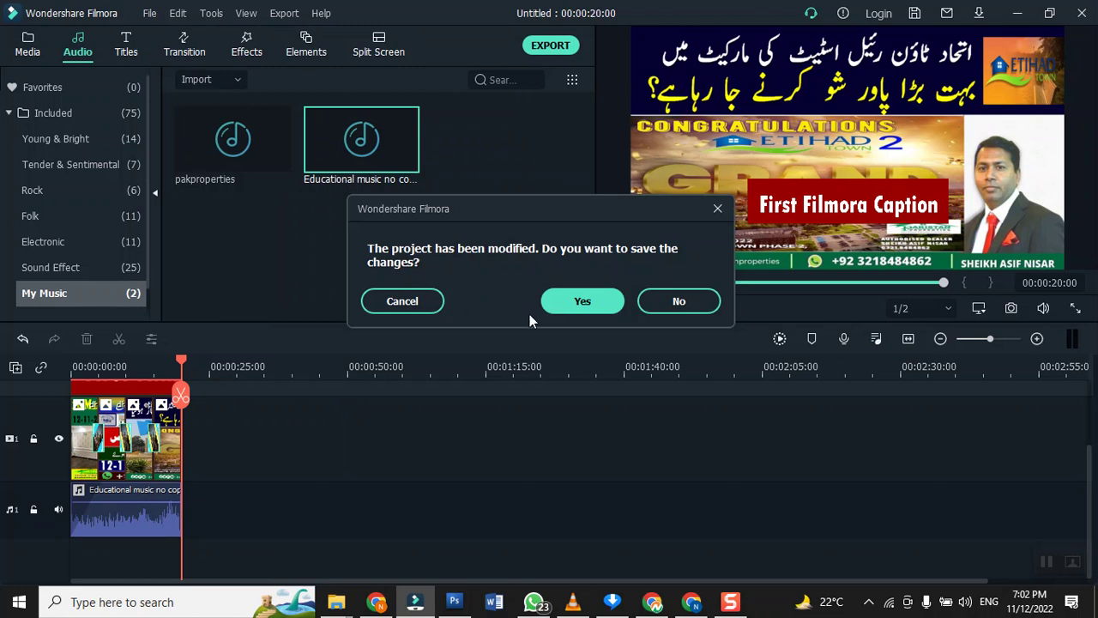
click(662, 304)
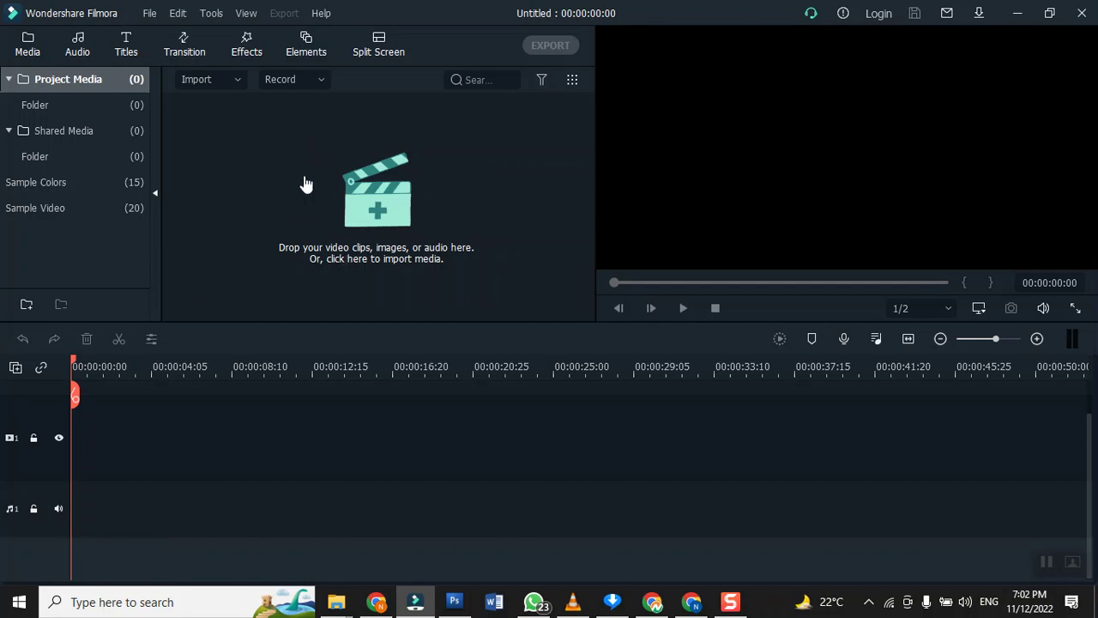
- Begin importing media and browse to the OCTOBER folder inside DHALAHORE.COM.PK > 2021
click(387, 206)
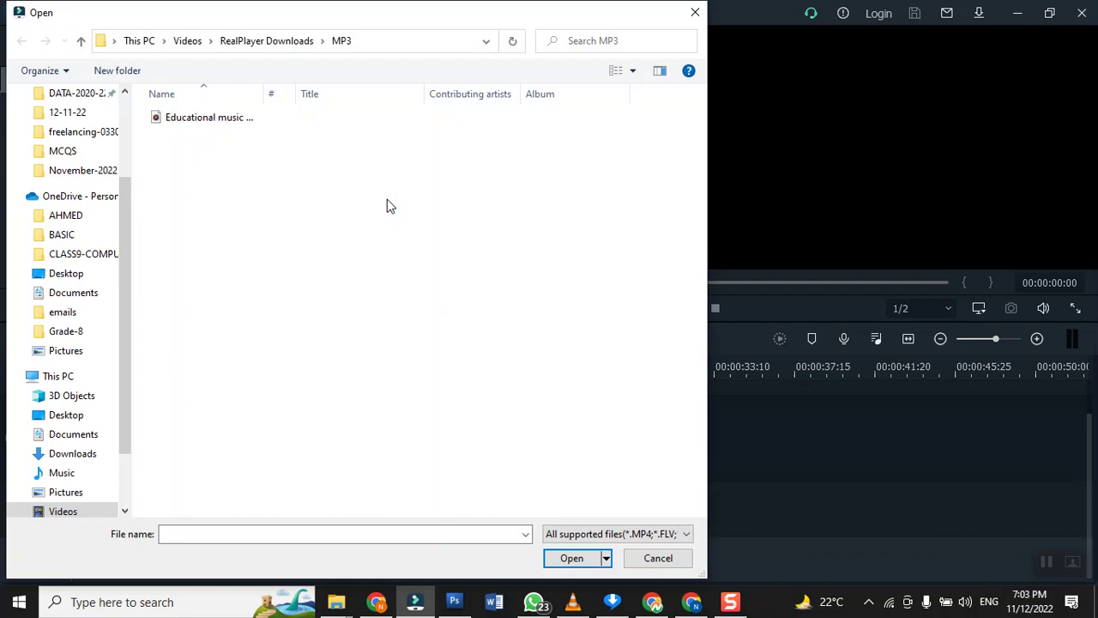
click(658, 559)
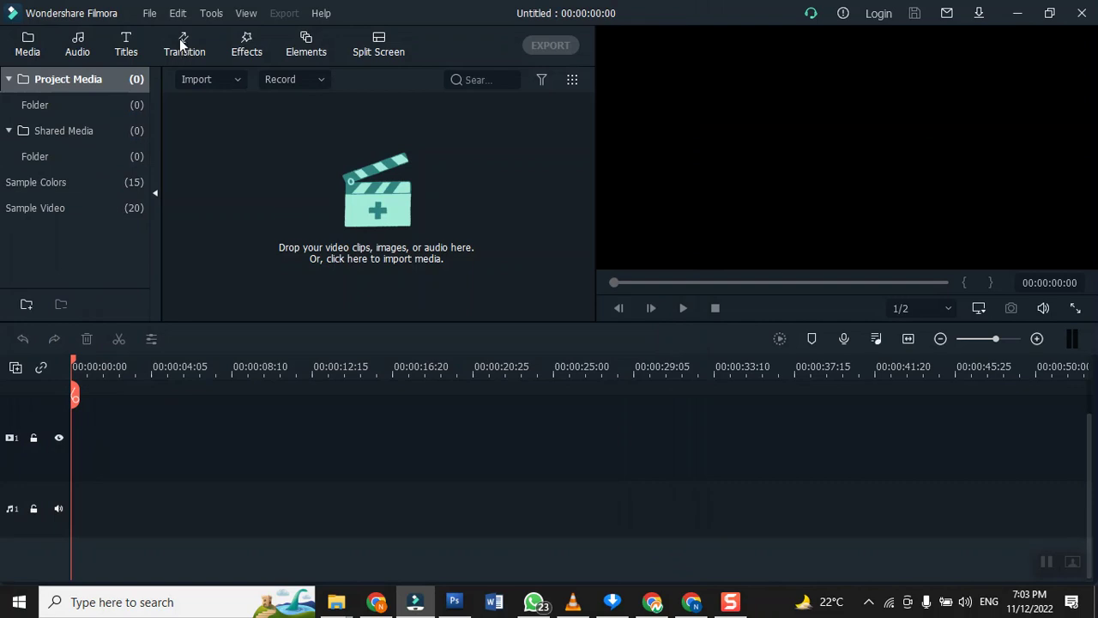
click(27, 54)
click(403, 213)
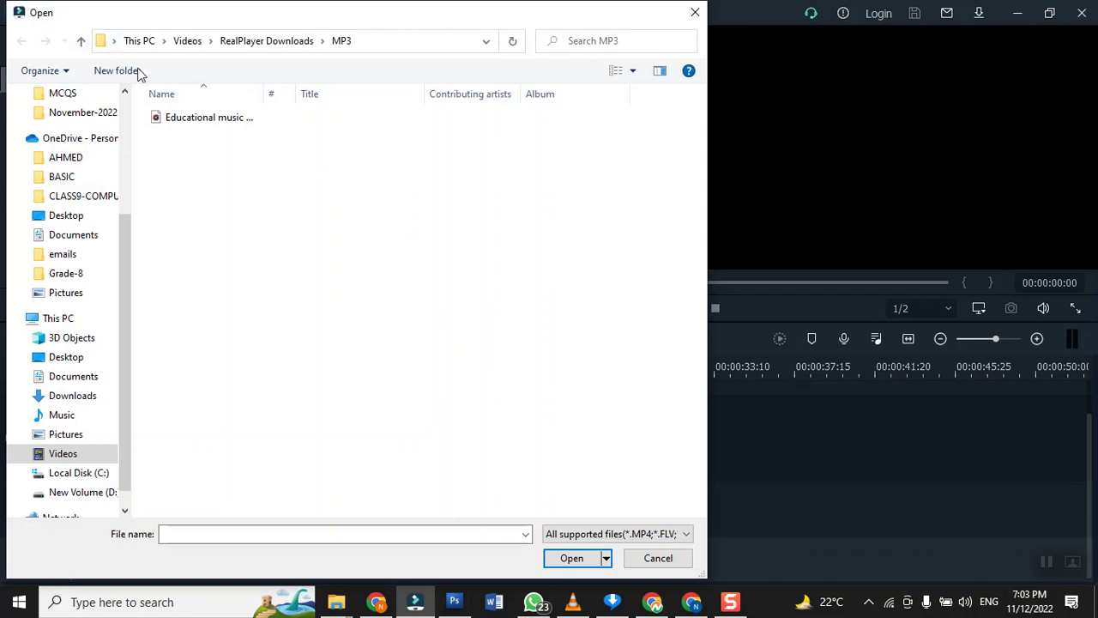
scroll(93, 119, up, 3)
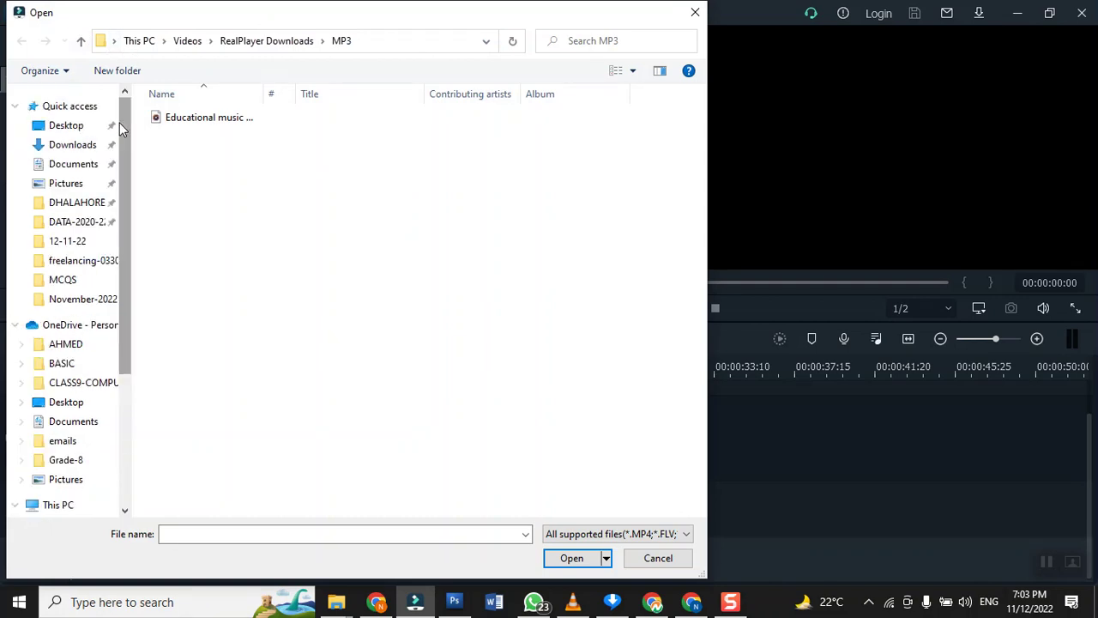
click(82, 225)
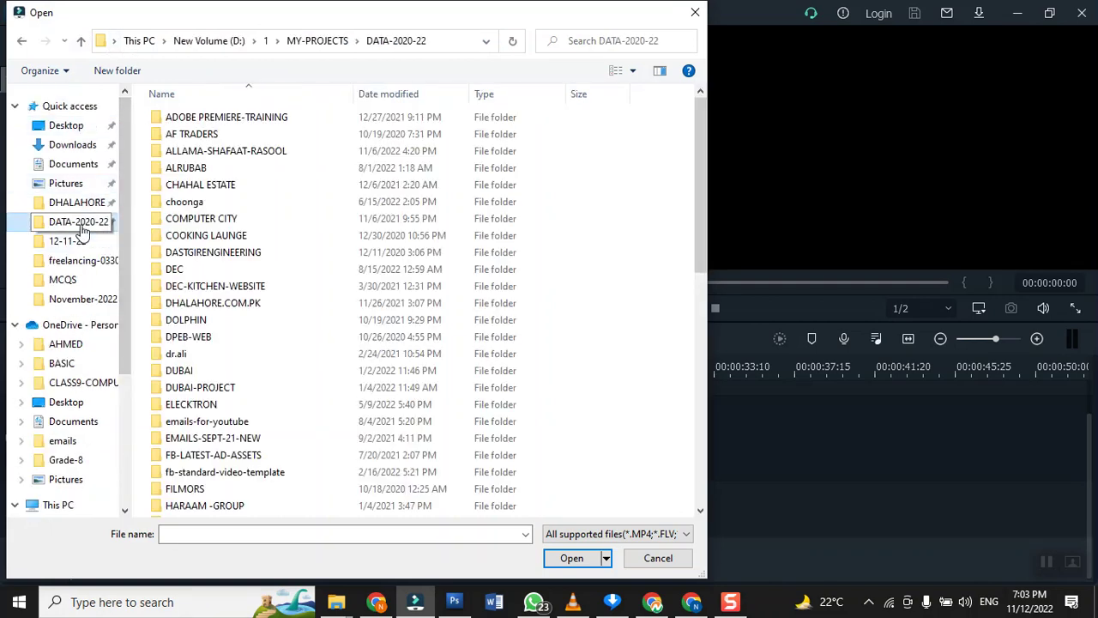
click(77, 204)
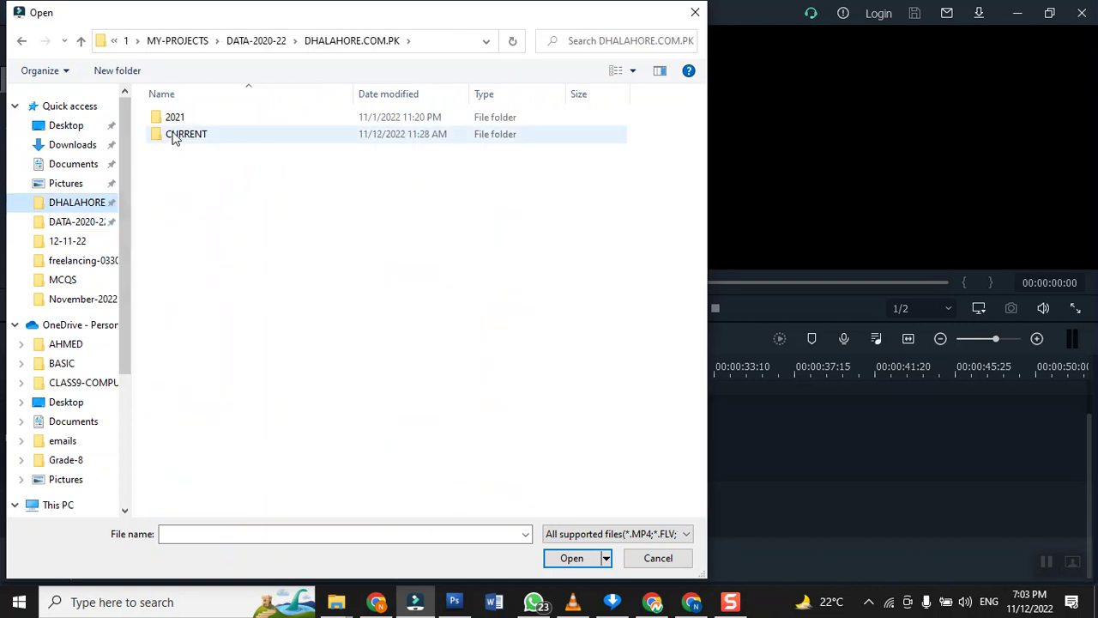
double_click(174, 117)
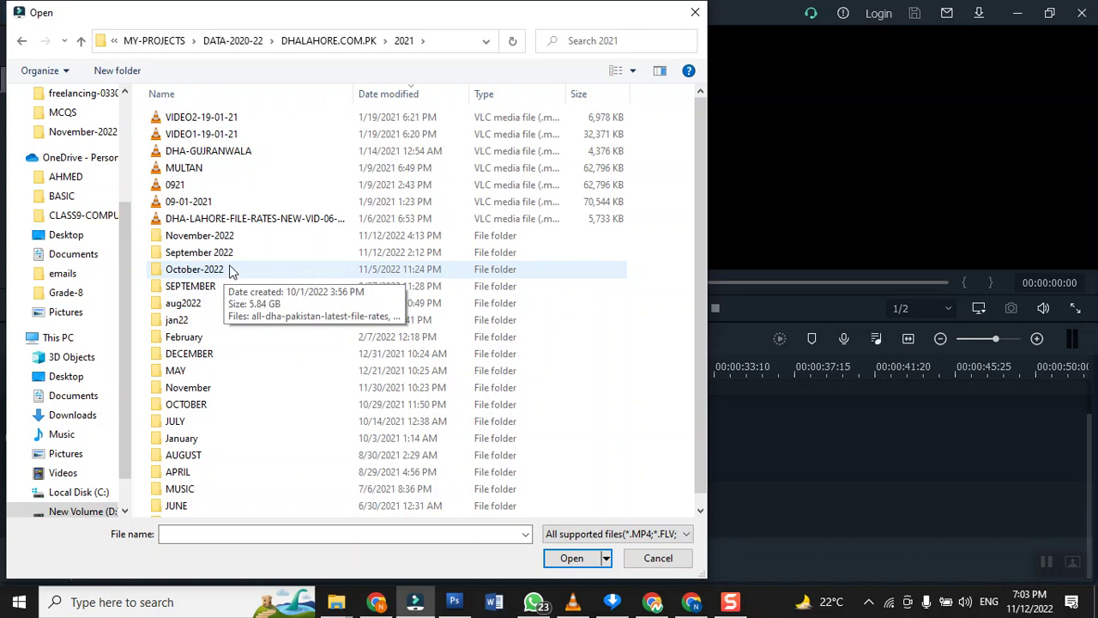
click(209, 303)
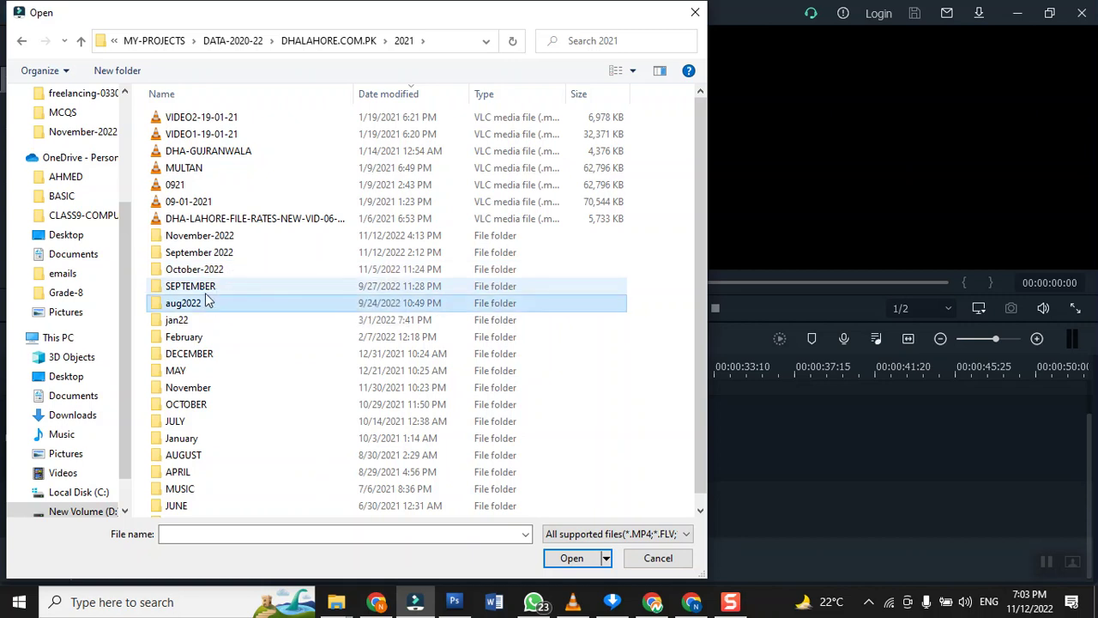
key(o)
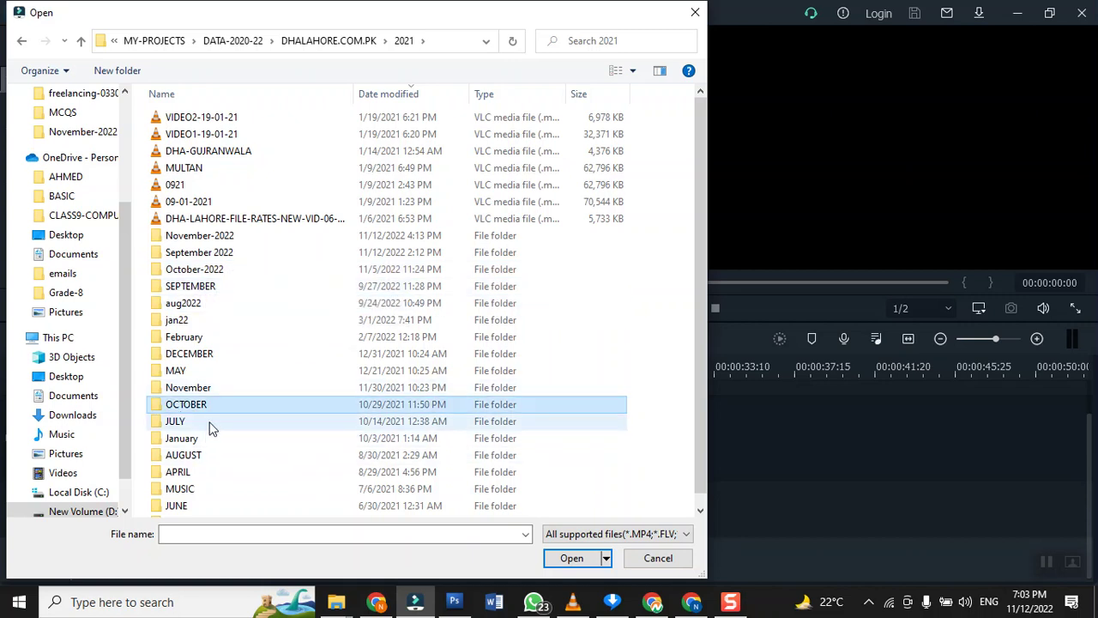
double_click(209, 408)
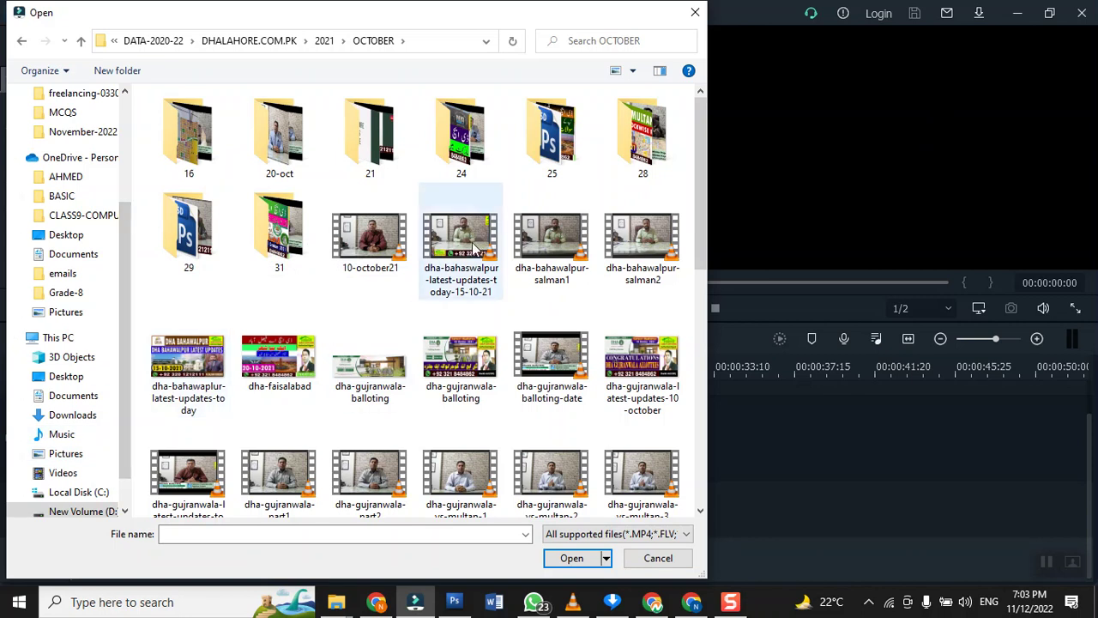
- Import the images dha-bahawaplur-latest-updates-today, dha-faisalabad, dha-lahore-latest-file-rates-3-october-21 and dha-lahore-latest-file-rates-11-10-21 into the project media
click(184, 367)
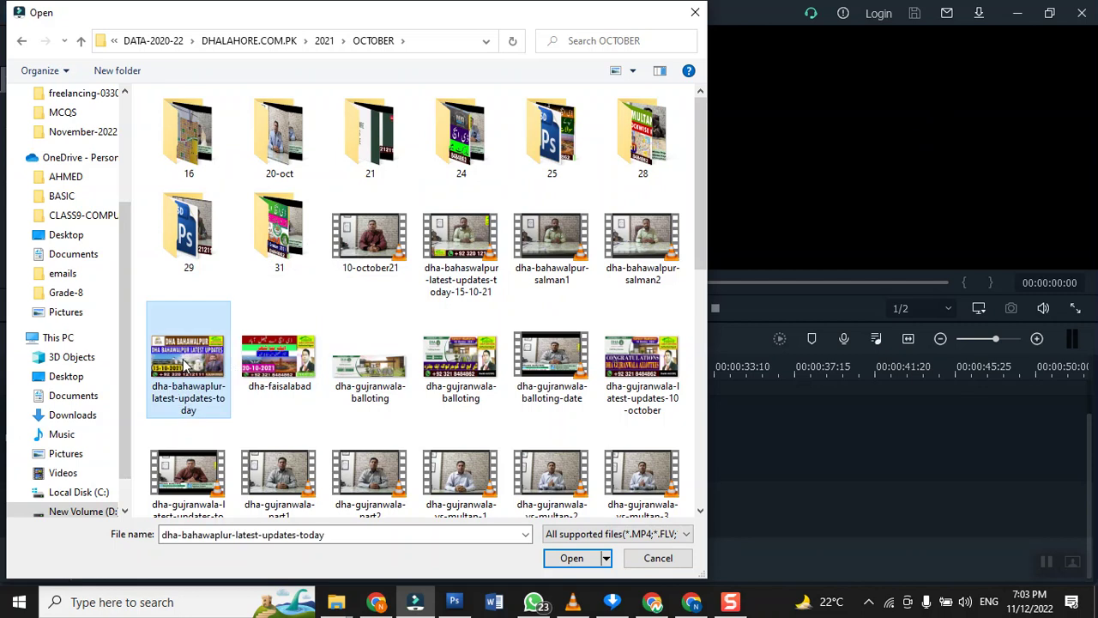
ctrl+click(265, 361)
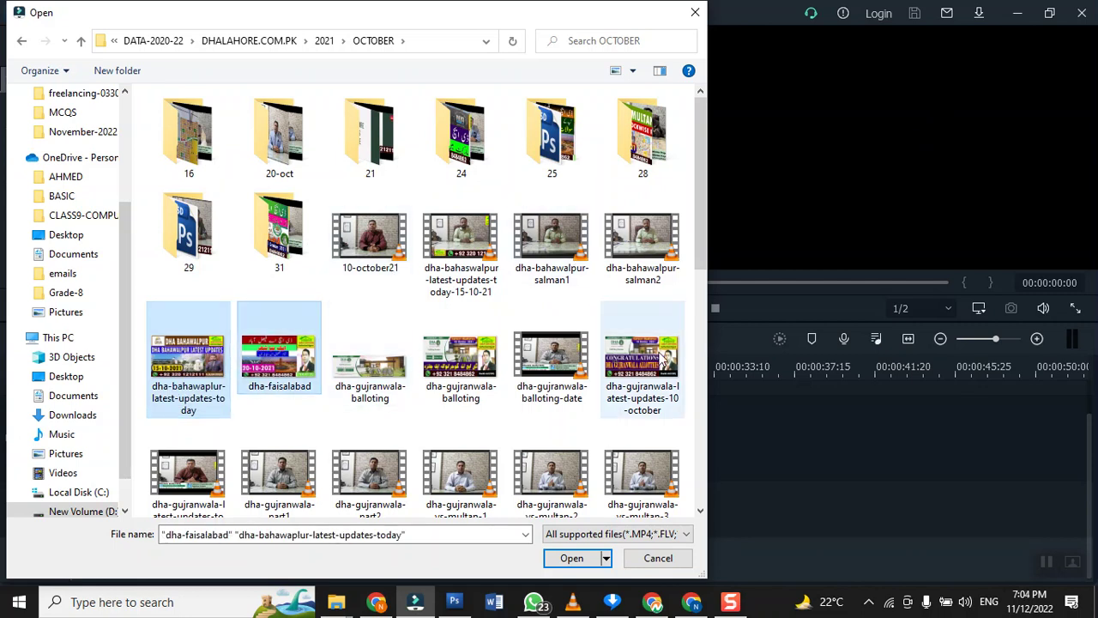
scroll(661, 358, down, 2)
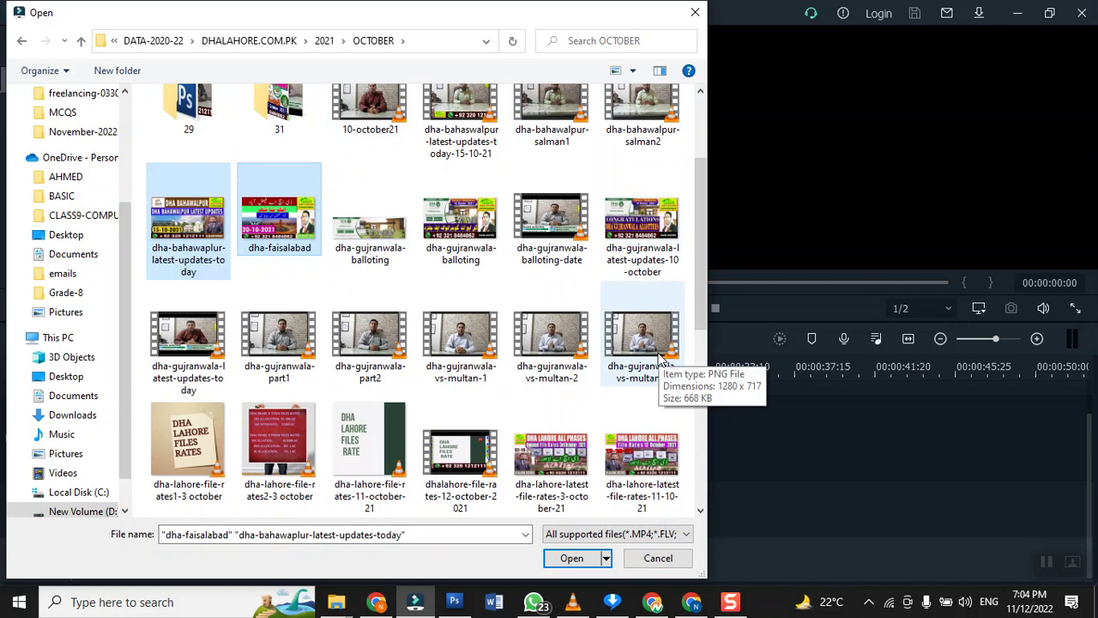
ctrl+click(545, 468)
ctrl+click(654, 466)
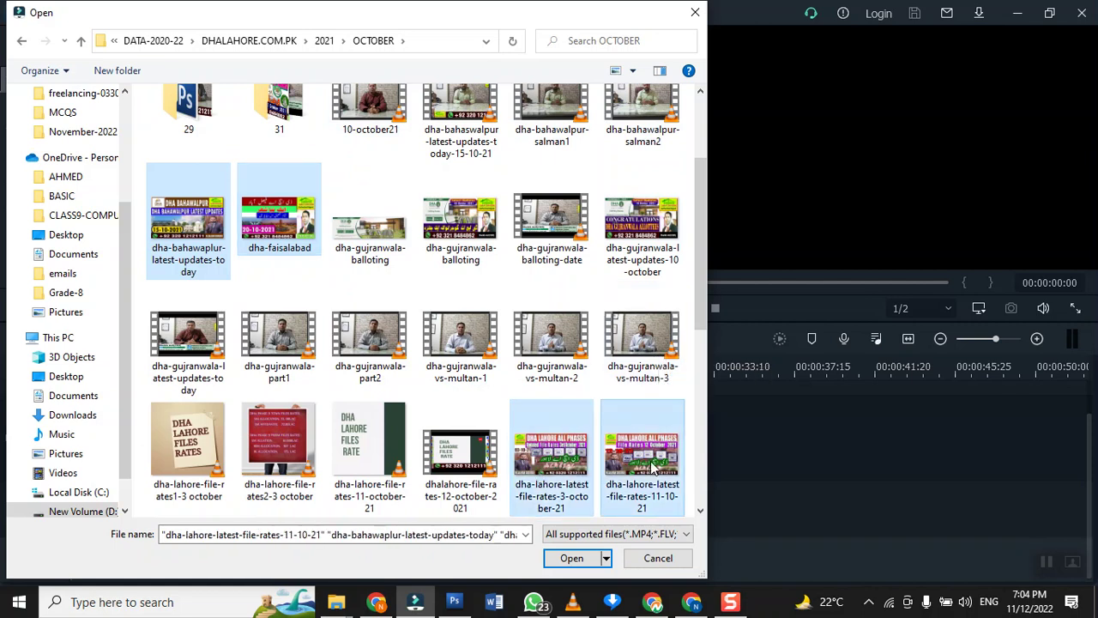
click(568, 560)
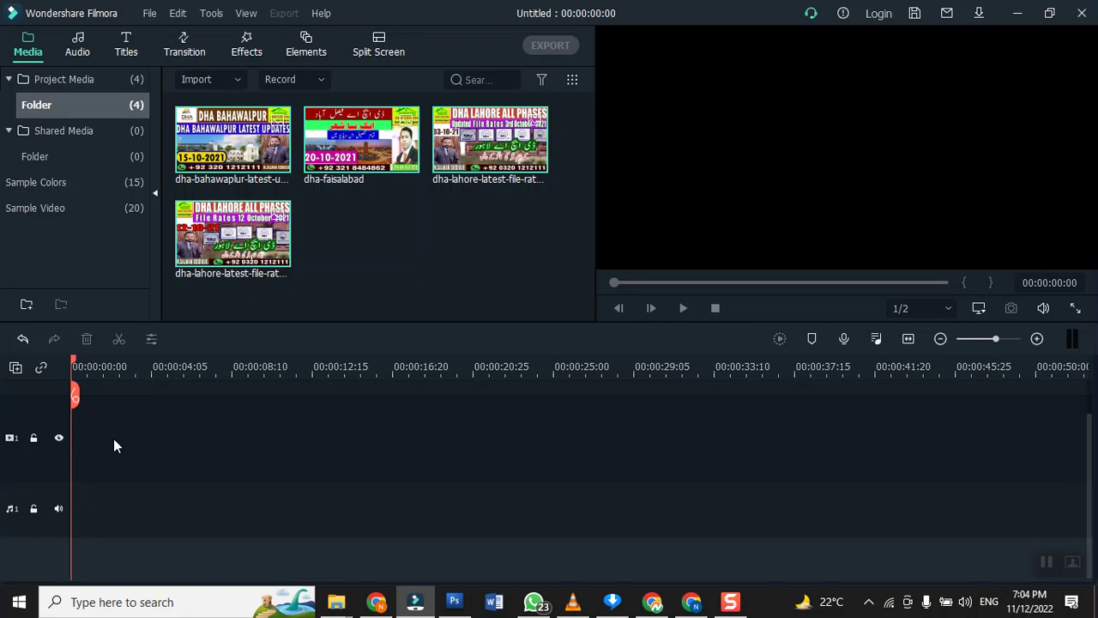
- Place the four imported images on the video track and, after a preview, delete all clips except the first
drag(278, 159, 79, 427)
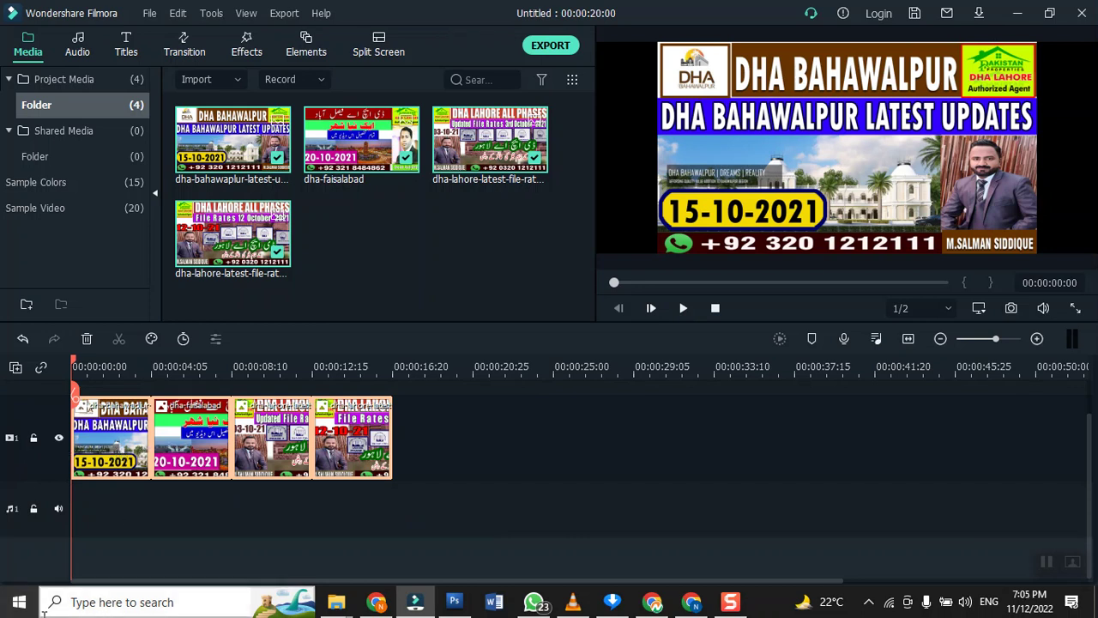
click(684, 308)
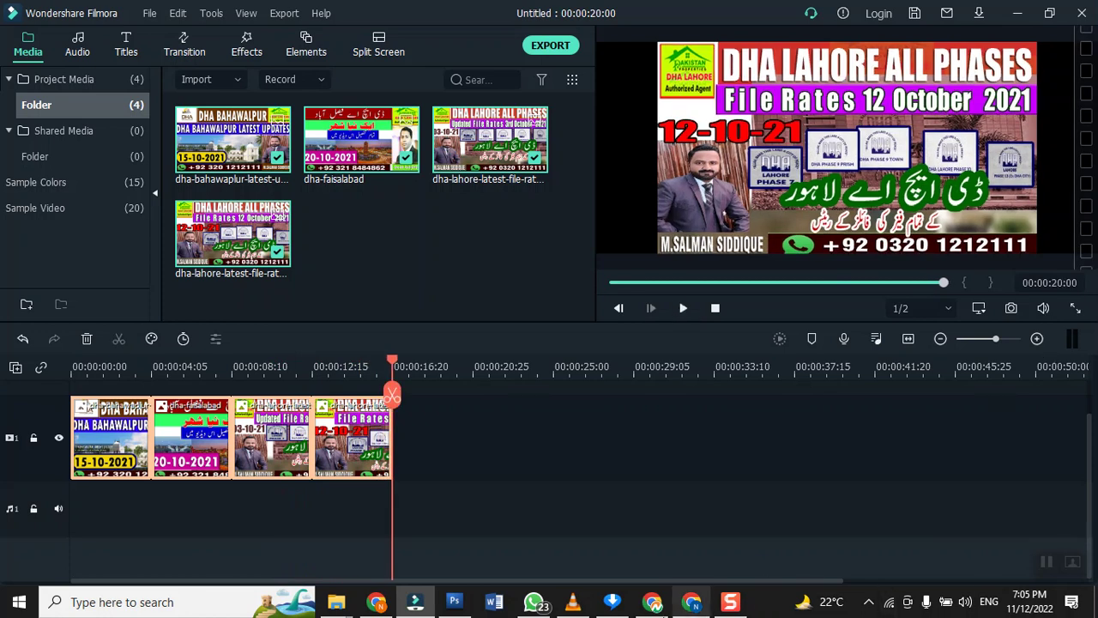
drag(426, 434, 210, 471)
key(Delete)
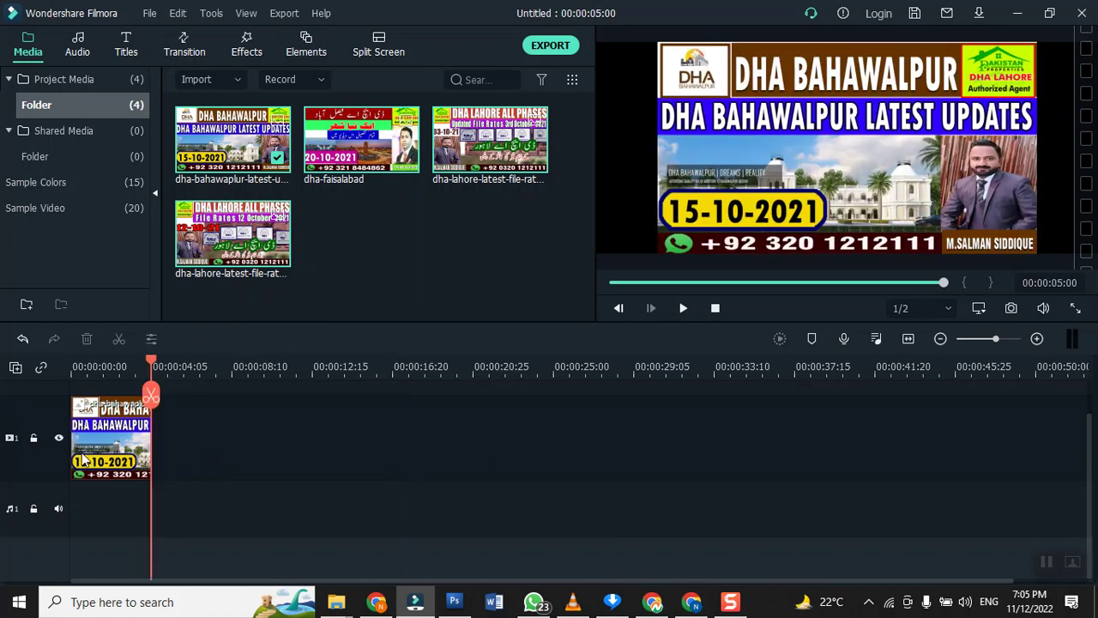
- Stretch the DHA Bahawalpur image sideways in the preview until it covers nearly the full width of the frame, keeping its height
click(728, 152)
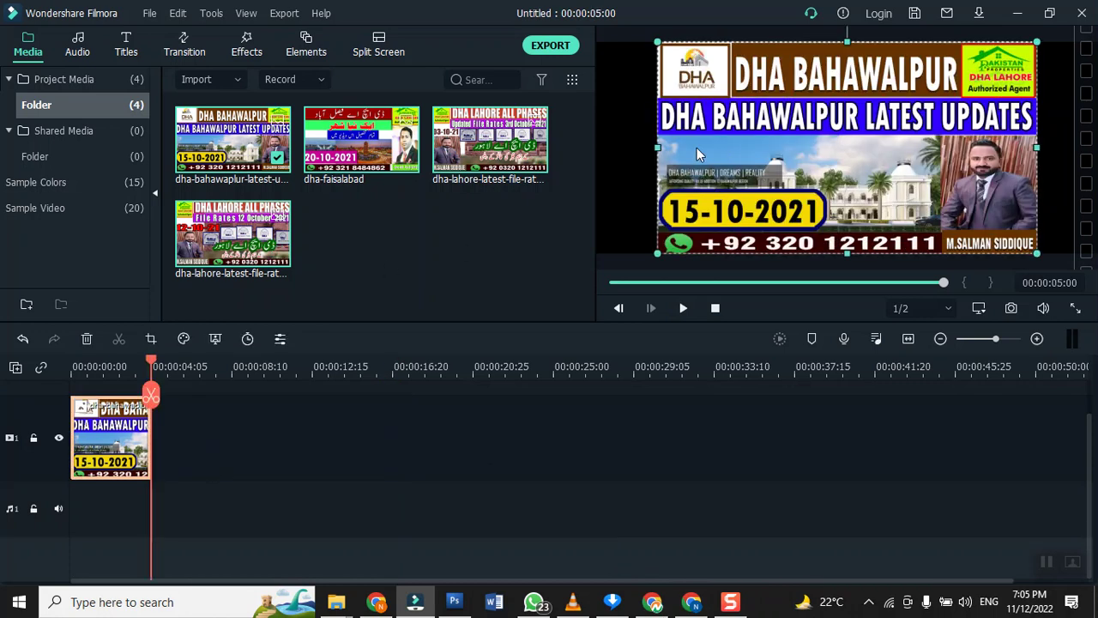
drag(657, 148, 599, 161)
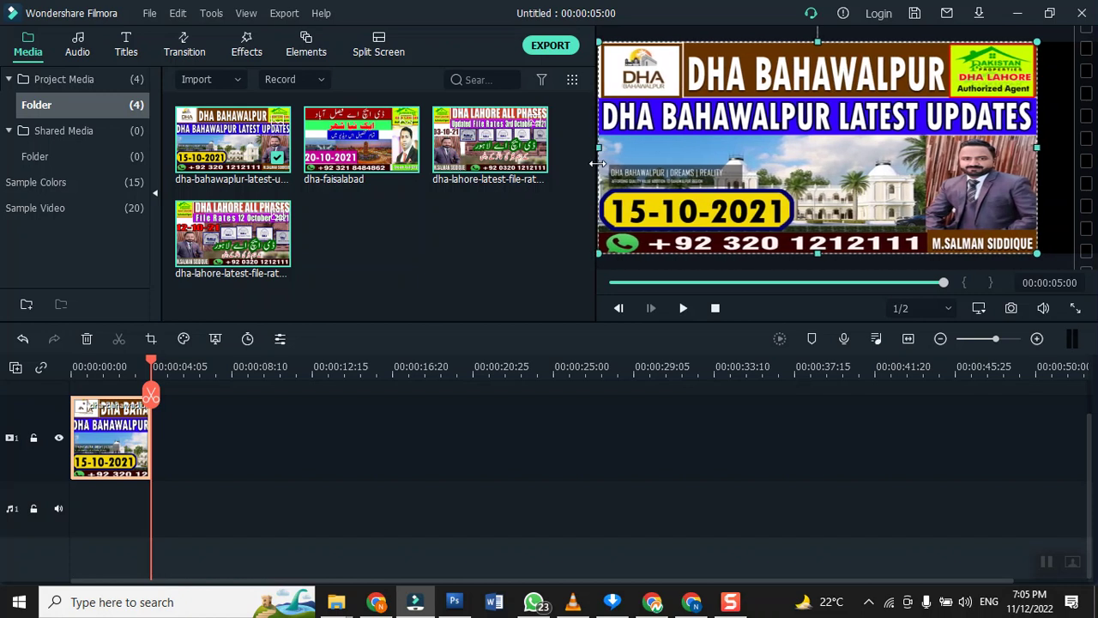
drag(818, 41, 815, 26)
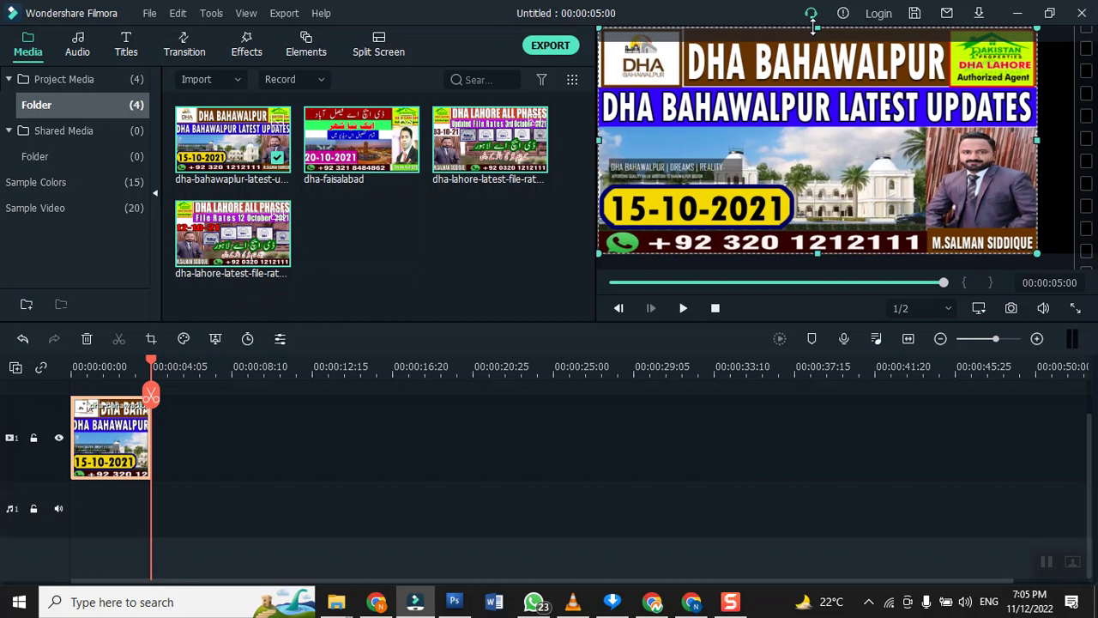
drag(814, 26, 816, 41)
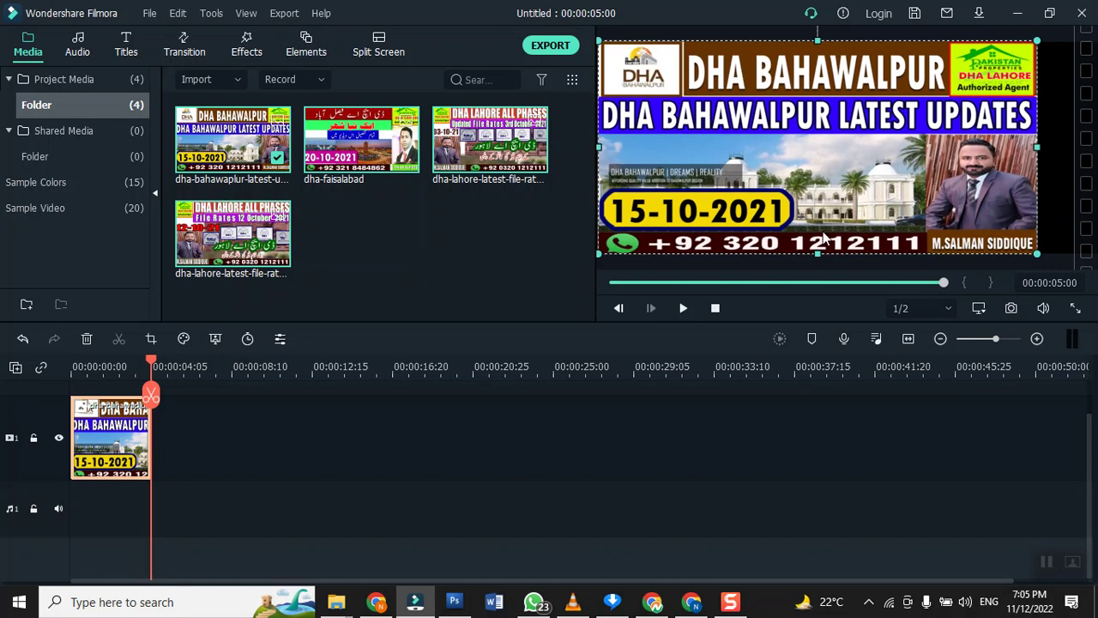
drag(1038, 148, 1077, 152)
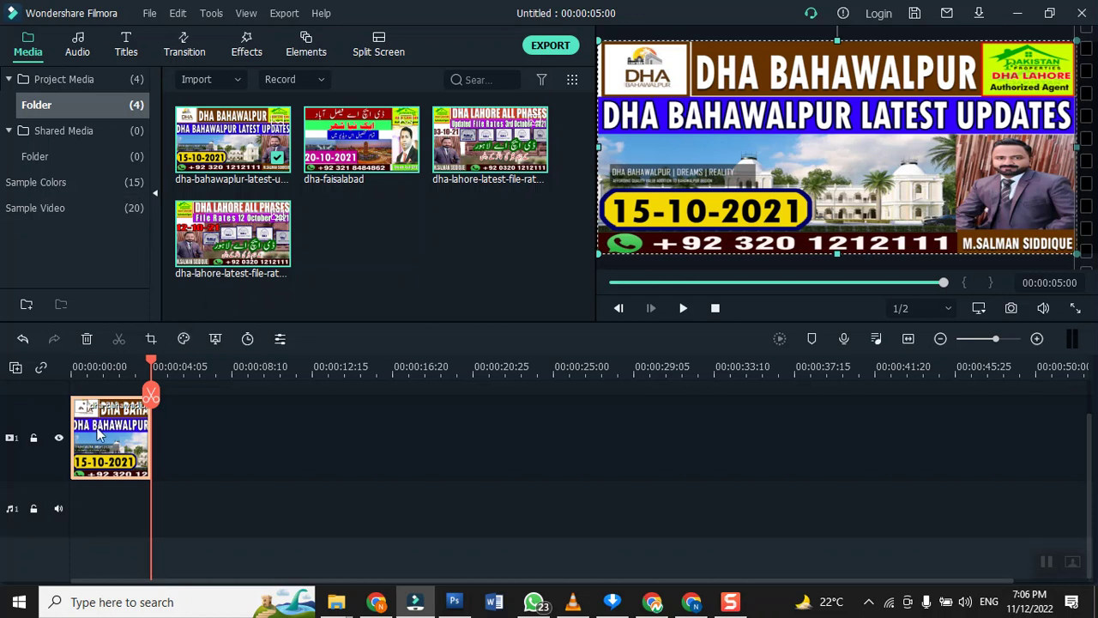
- Add the dha-faisalabad image right after the first clip and stretch it to the frame's left edge, nudging its top and bottom edges slightly upward
drag(98, 434, 361, 215)
drag(362, 163, 160, 462)
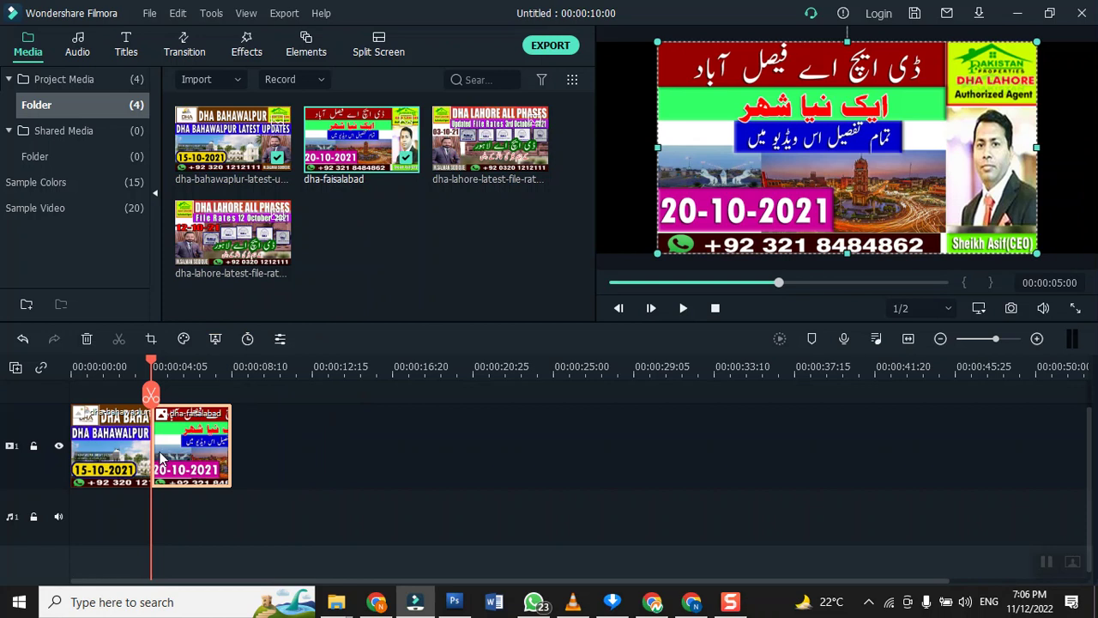
drag(658, 147, 598, 146)
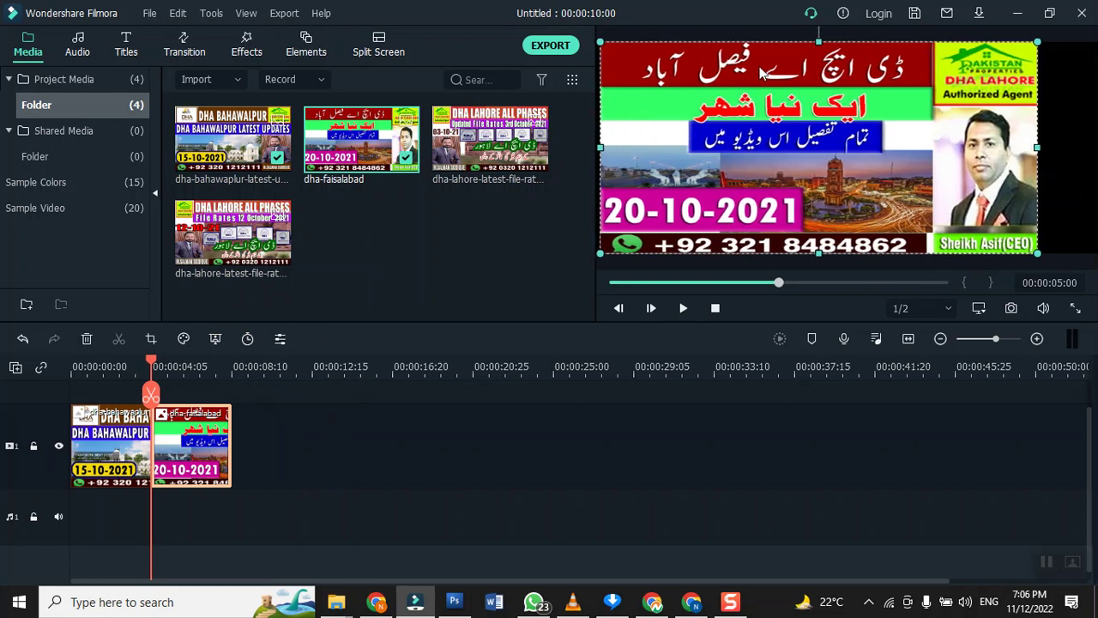
mouse_move(817, 41)
mouse_down()
mouse_move(816, 29)
mouse_move(817, 40)
mouse_up()
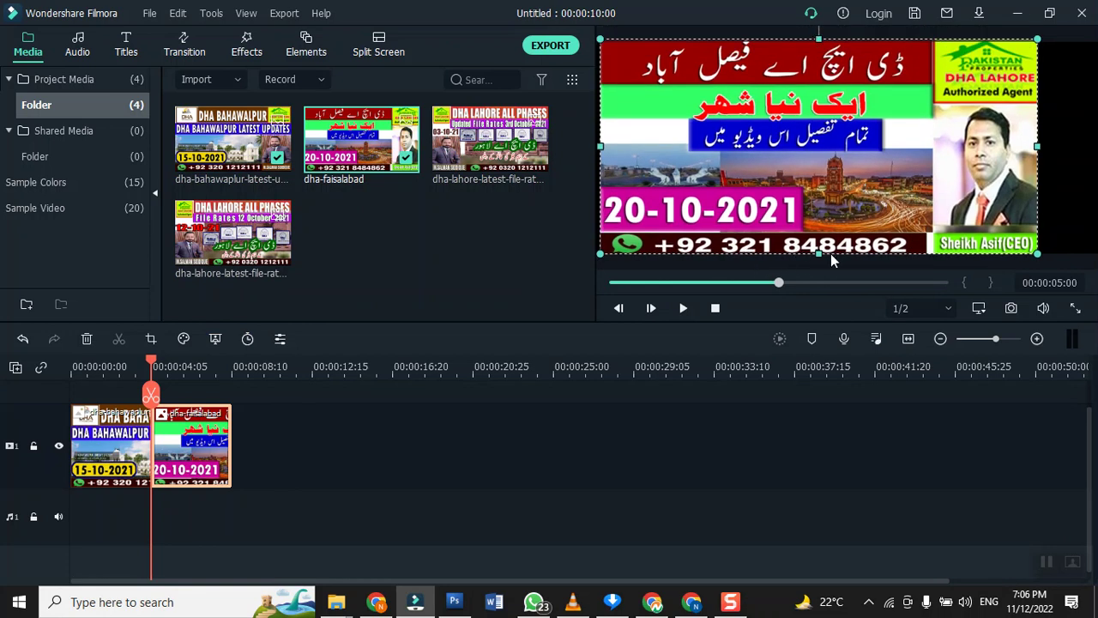
drag(818, 254, 818, 251)
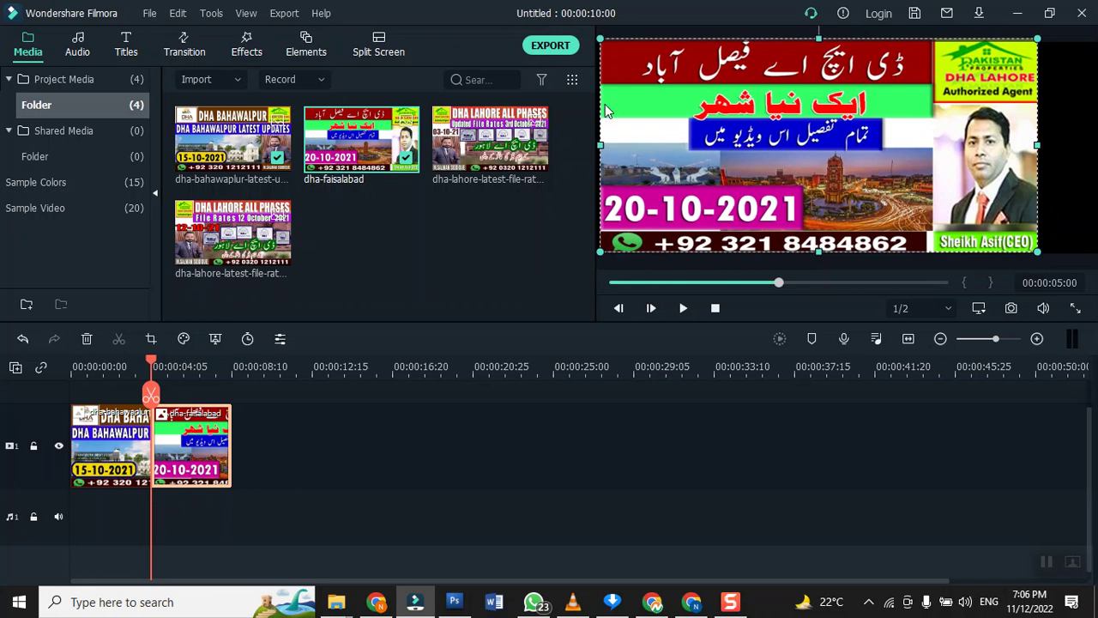
- Add the two dha-lahore-latest-file-rates images to the end of the video track, the 3 October one first
drag(378, 216, 240, 453)
drag(258, 249, 320, 439)
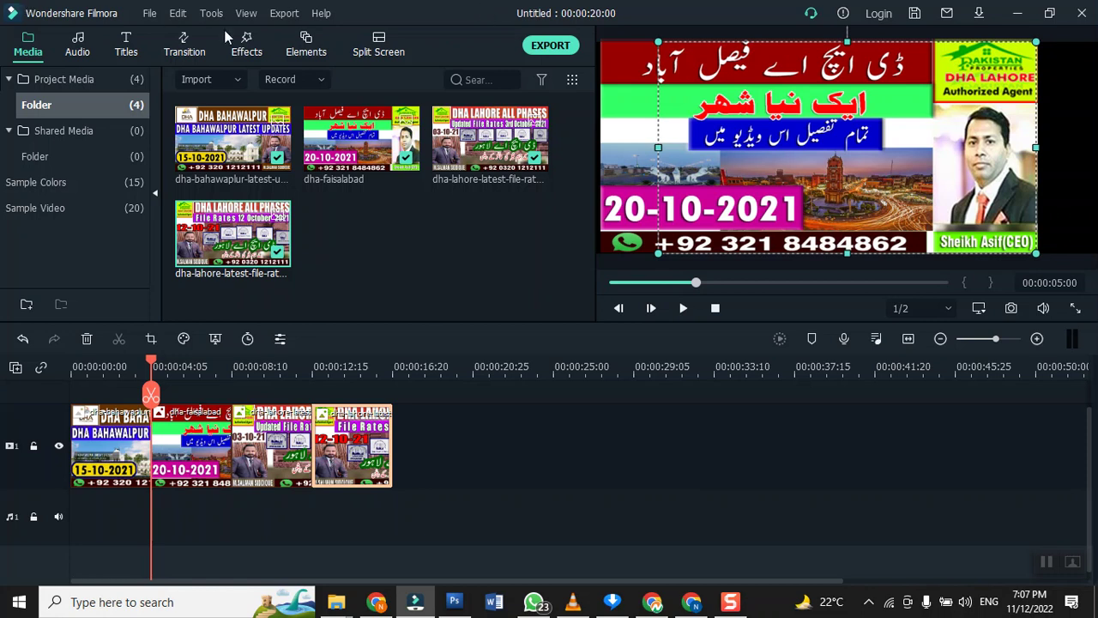
- Add the Linear 25 transition between the DHA Bahawalpur and dha-faisalabad clips
click(184, 51)
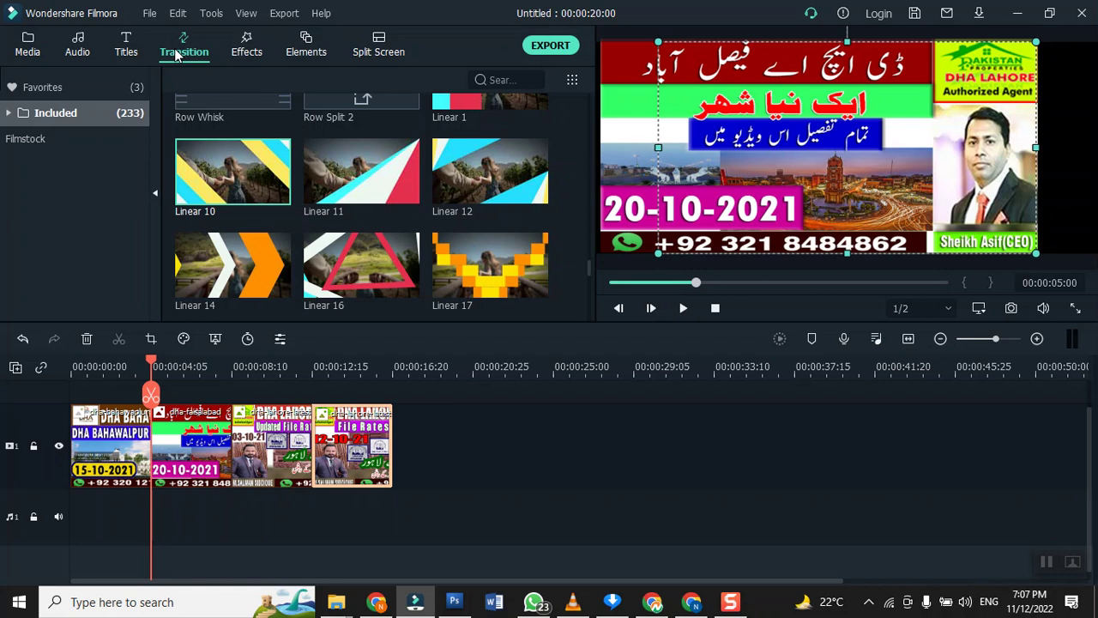
scroll(294, 167, down, 5)
scroll(295, 168, up, 5)
scroll(296, 169, down, 5)
scroll(296, 169, up, 4)
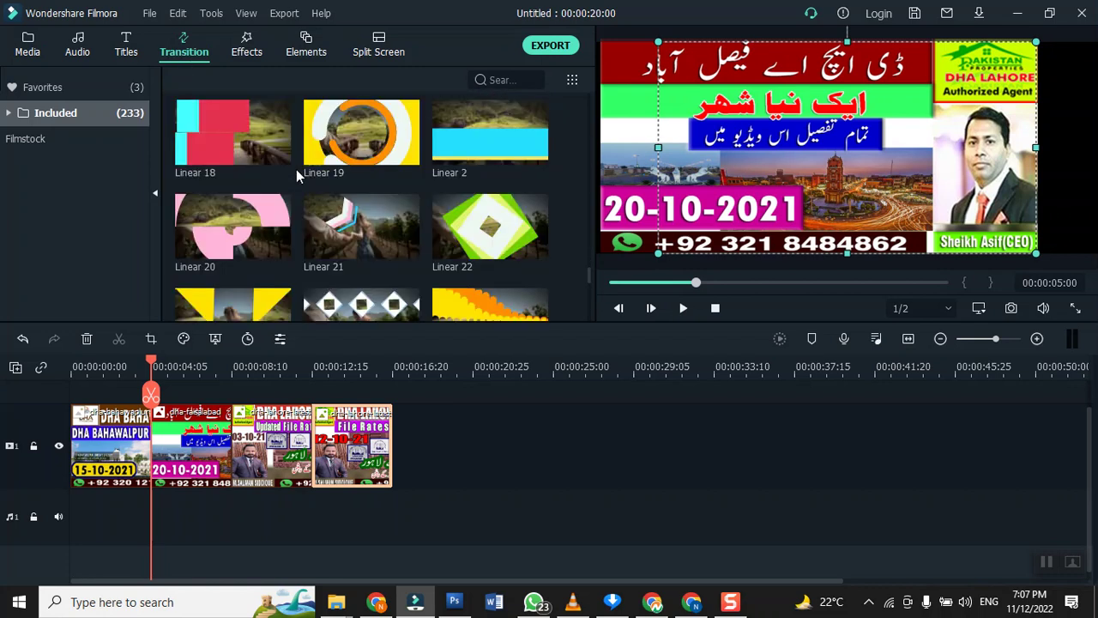
scroll(296, 175, down, 2)
click(489, 113)
drag(189, 408, 146, 436)
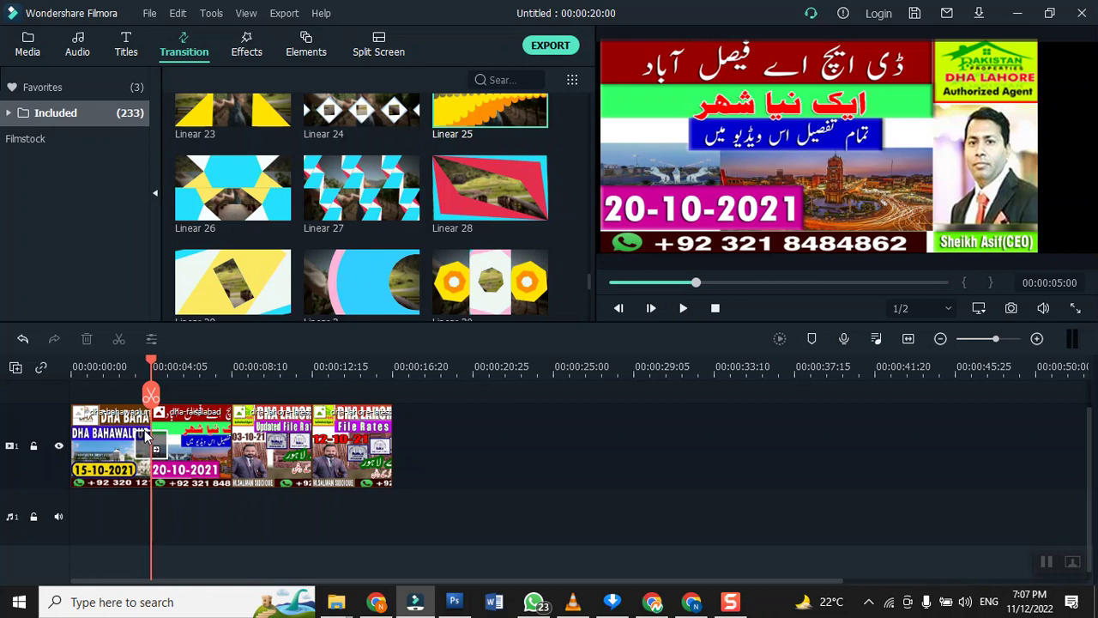
click(146, 436)
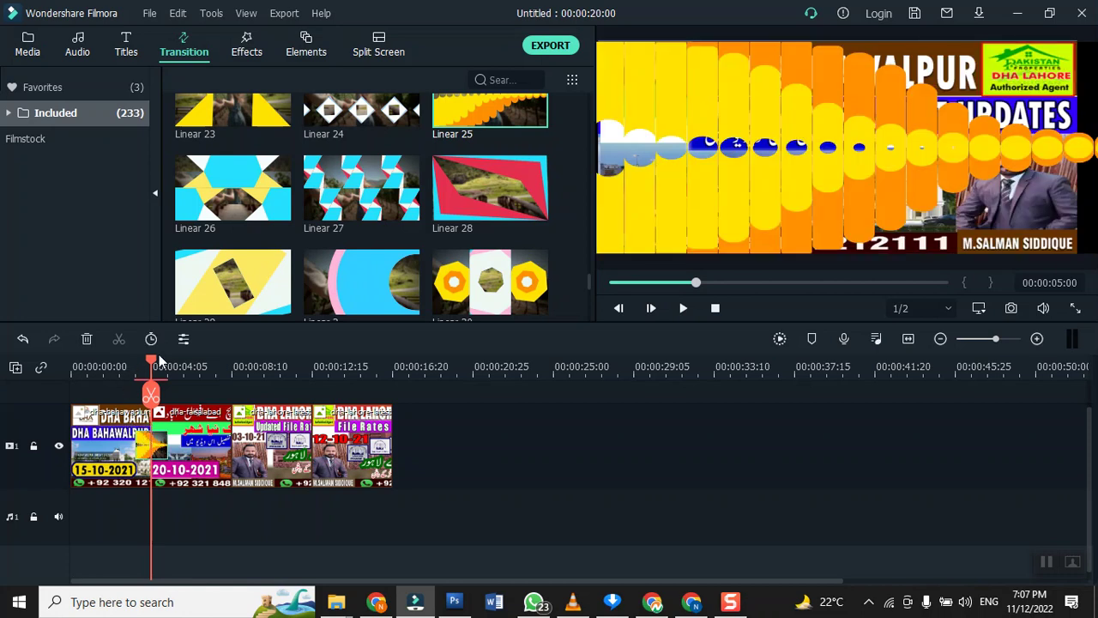
mouse_move(154, 357)
mouse_down()
mouse_move(135, 365)
mouse_move(169, 369)
mouse_up()
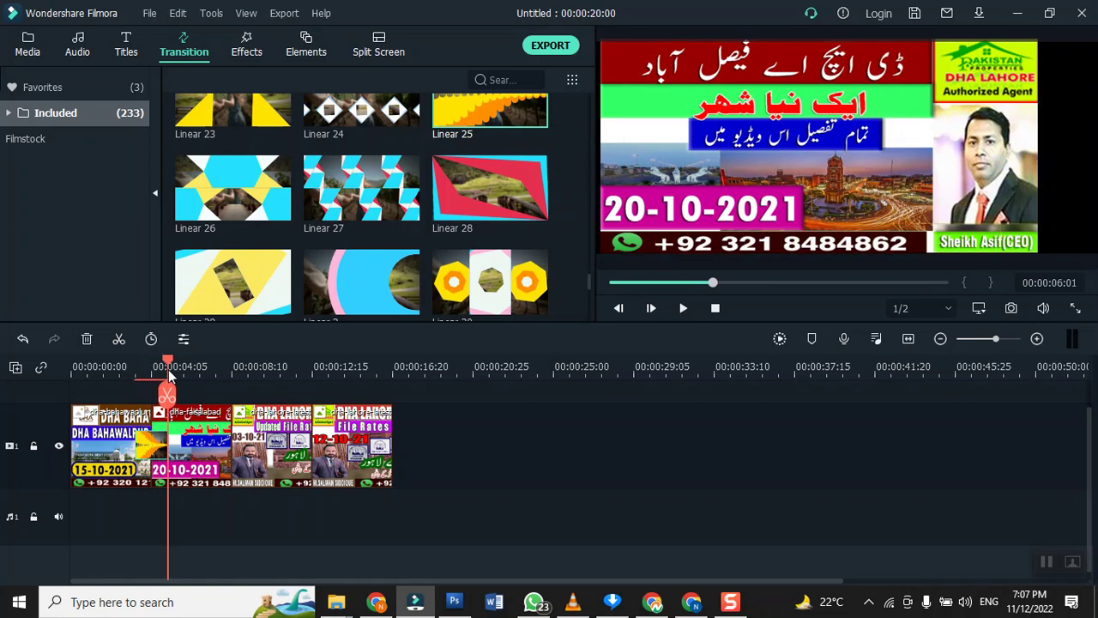
- Add the Linear 26 transition between the second and third clips and Linear 27 between the third and fourth, then preview the slideshow from the start
drag(225, 195, 232, 442)
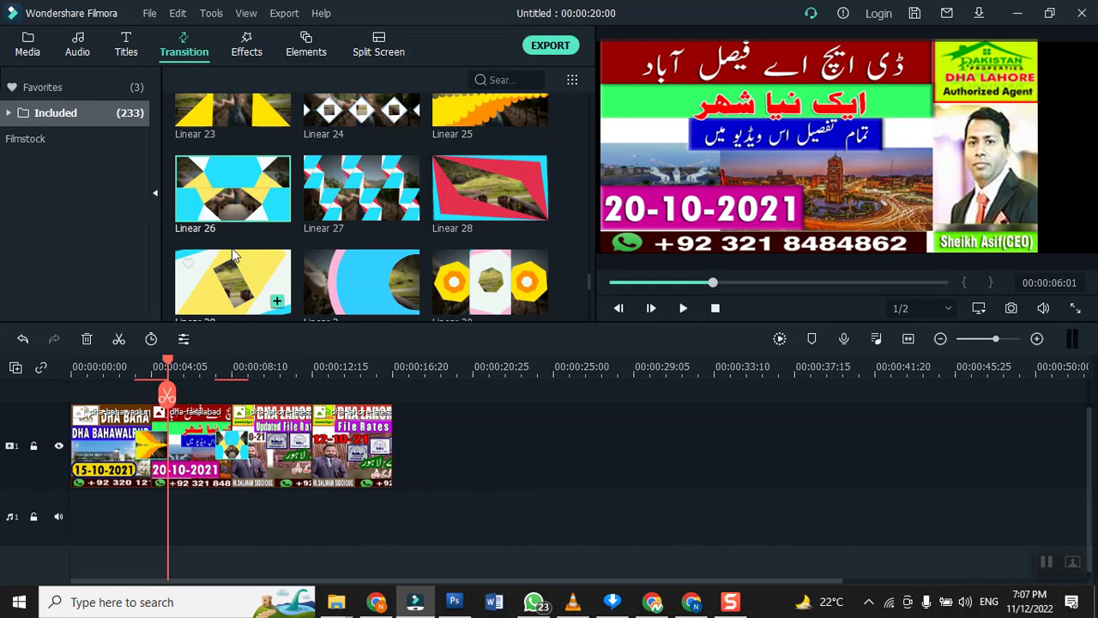
drag(361, 189, 313, 438)
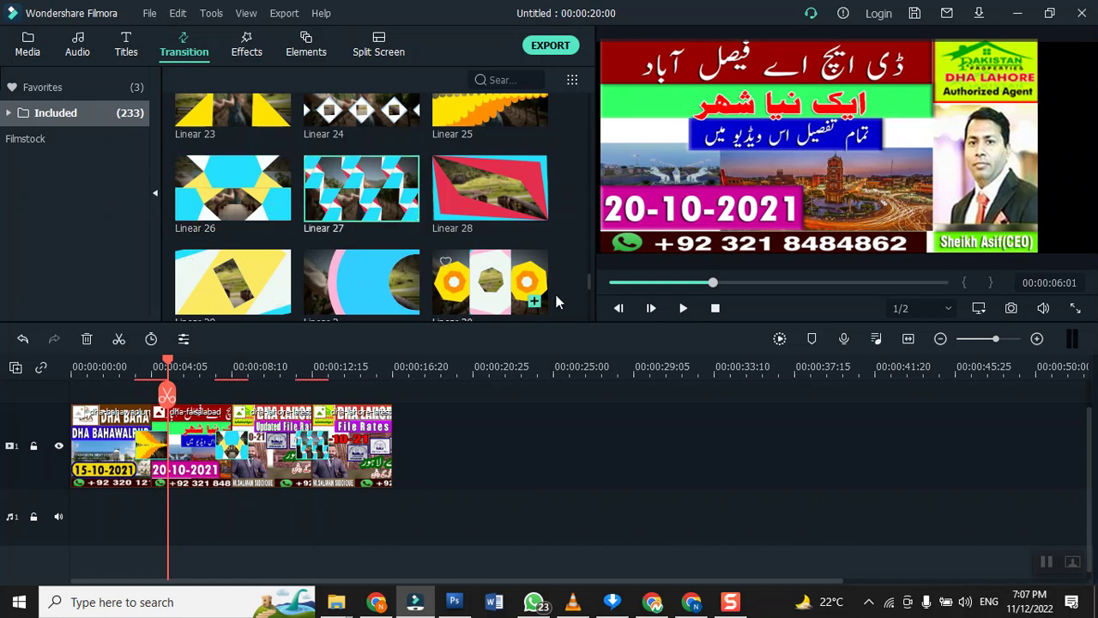
click(715, 308)
click(684, 308)
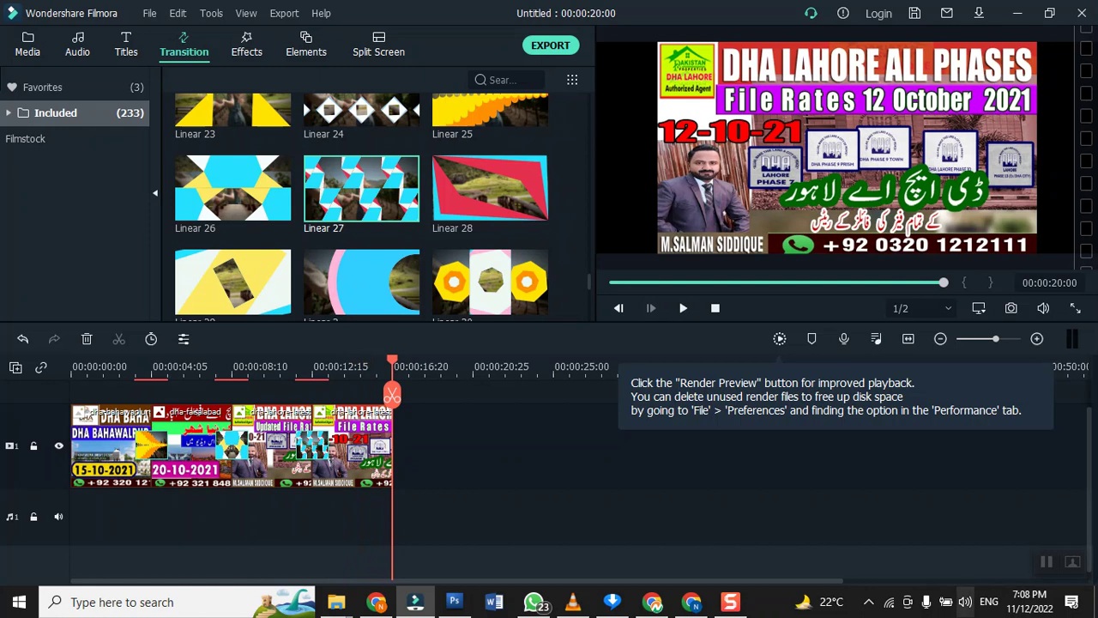
click(715, 309)
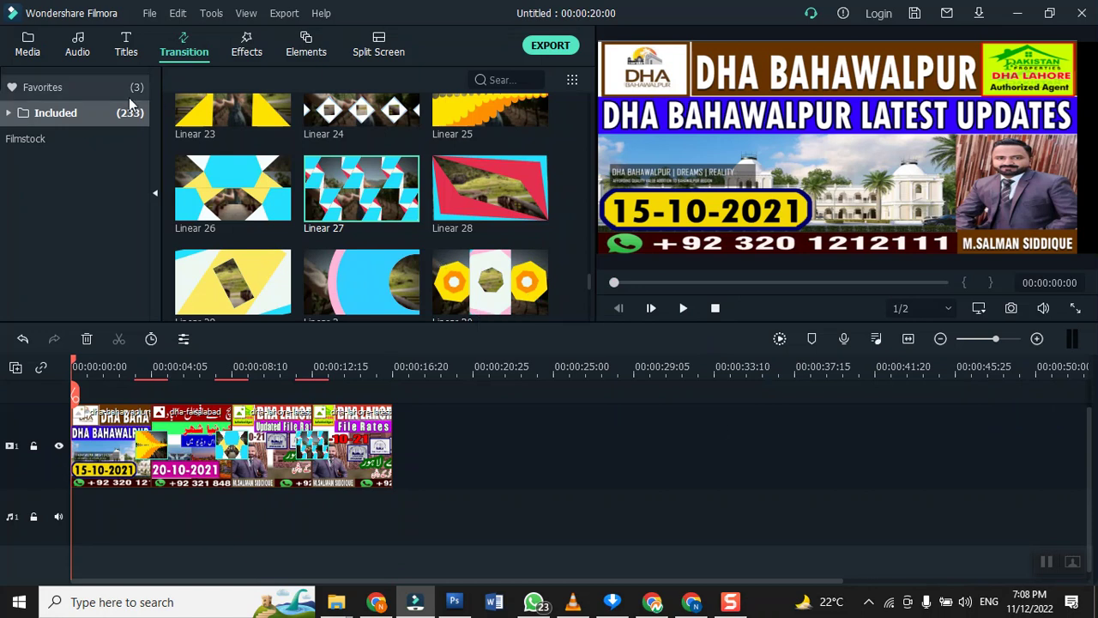
- Place the Educational music track from My Music on the audio track at the start of the timeline
click(29, 47)
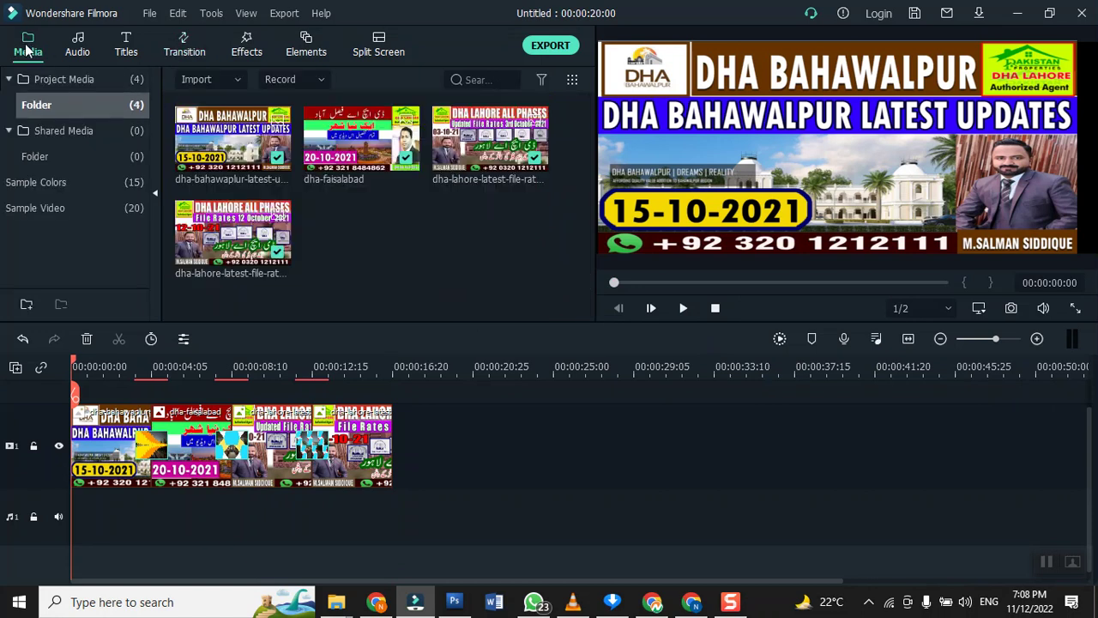
click(75, 50)
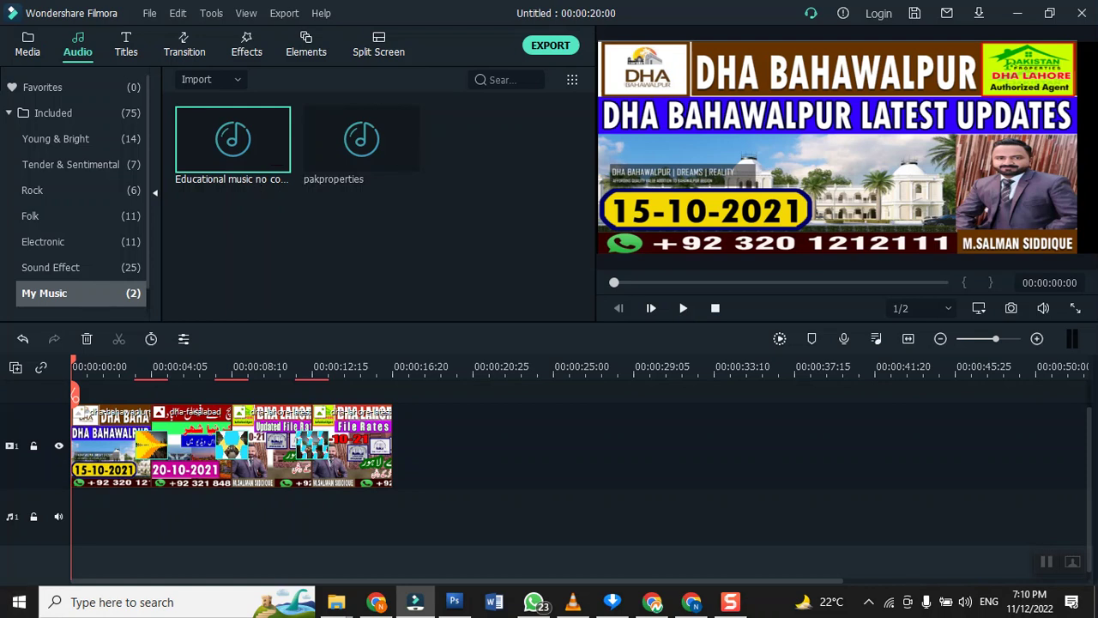
mouse_move(214, 182)
drag(213, 159, 70, 493)
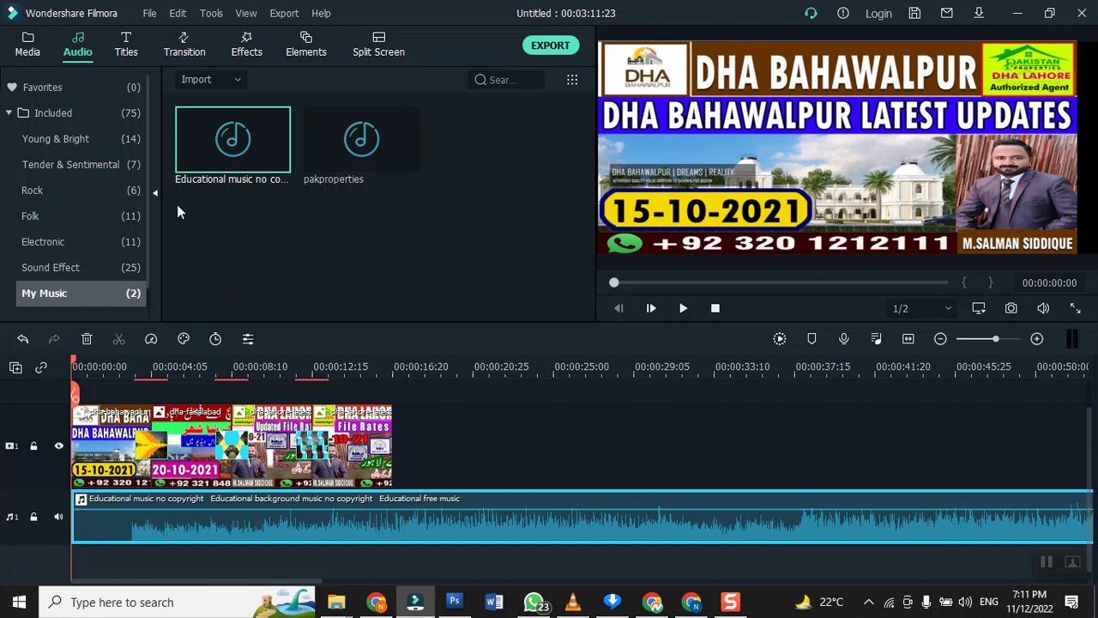
- Check the project media and browse the included music tracks
mouse_move(208, 186)
click(37, 52)
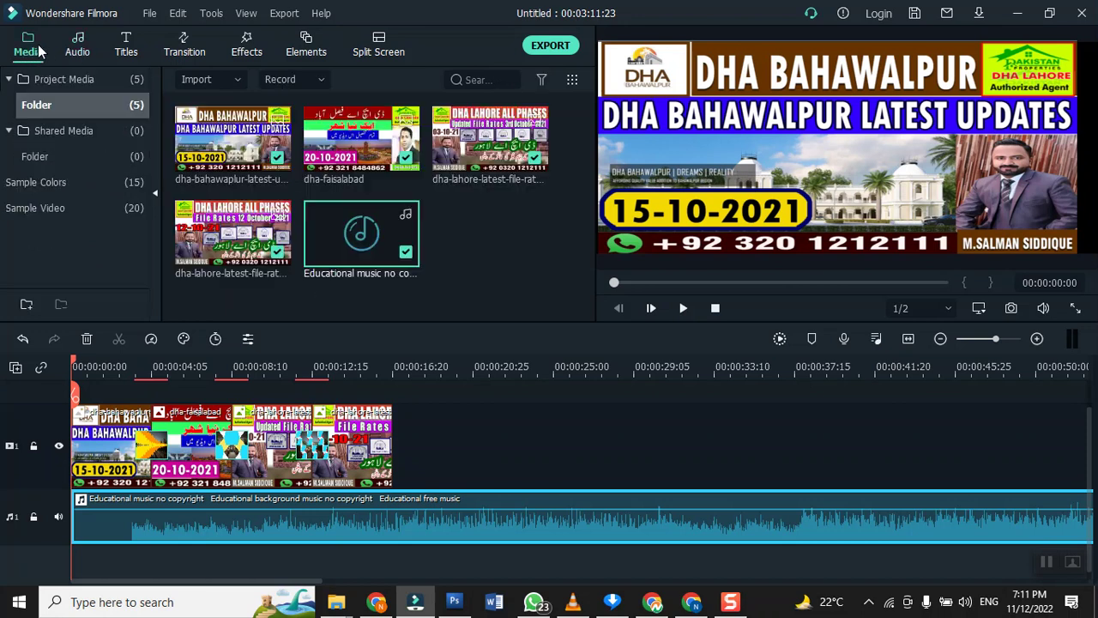
click(81, 47)
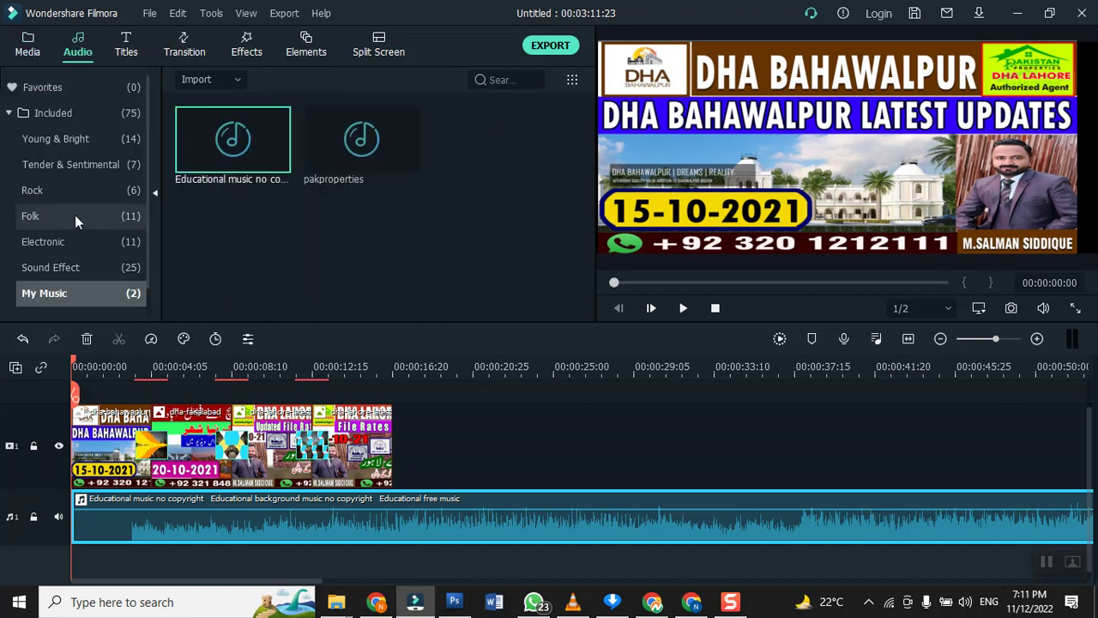
click(77, 115)
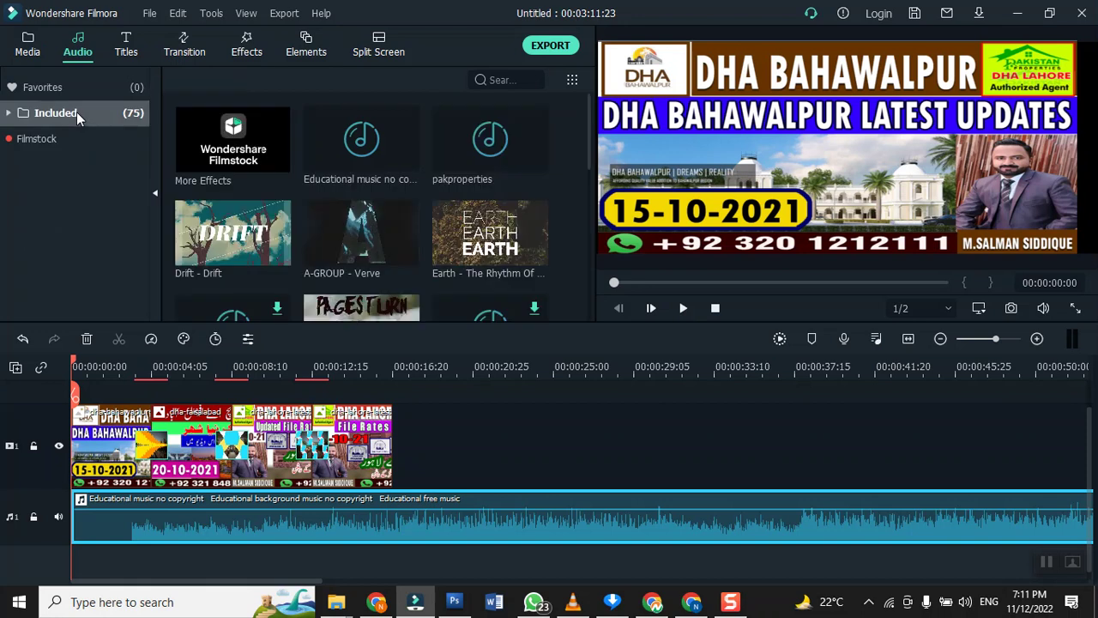
scroll(244, 163, down, 5)
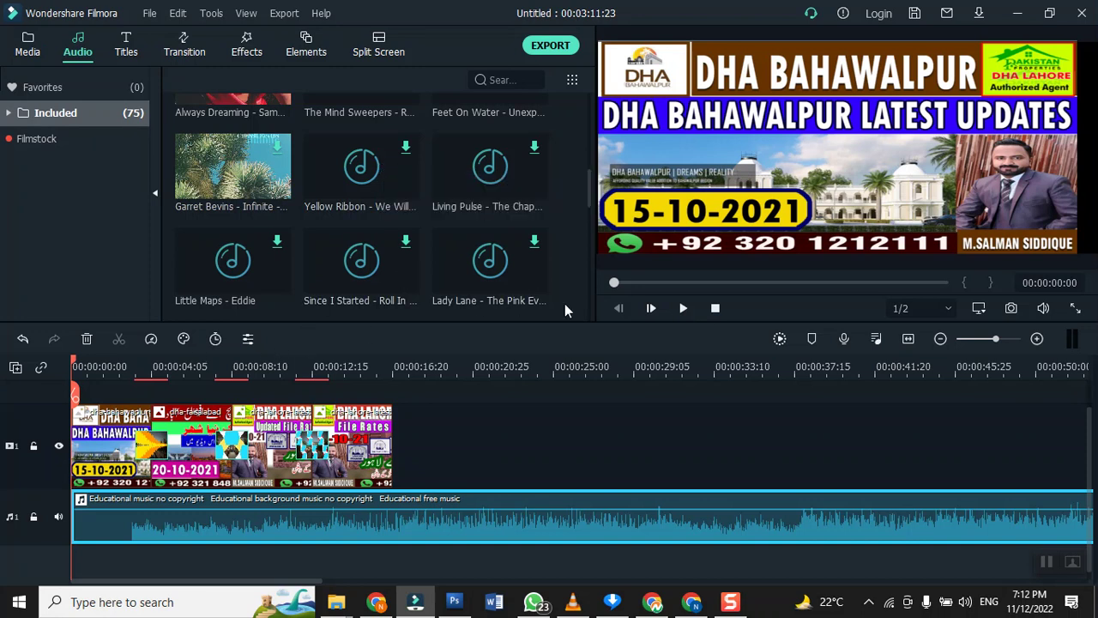
- Cut off the music clip's opening up to 00:00:03:20 and move the remaining music to the start of the timeline
click(682, 309)
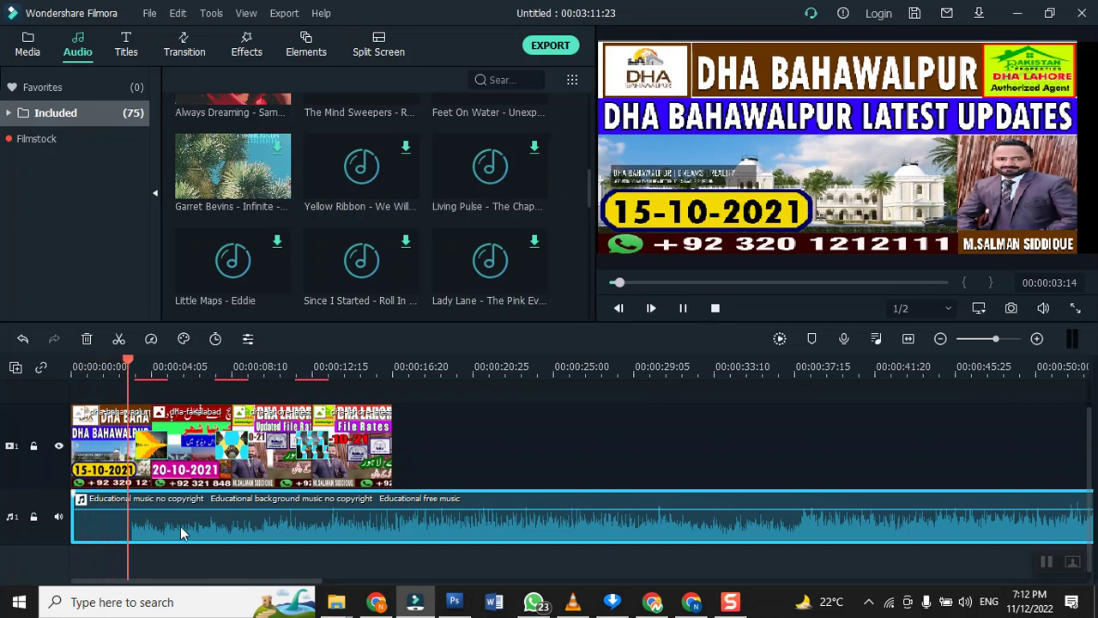
key(space)
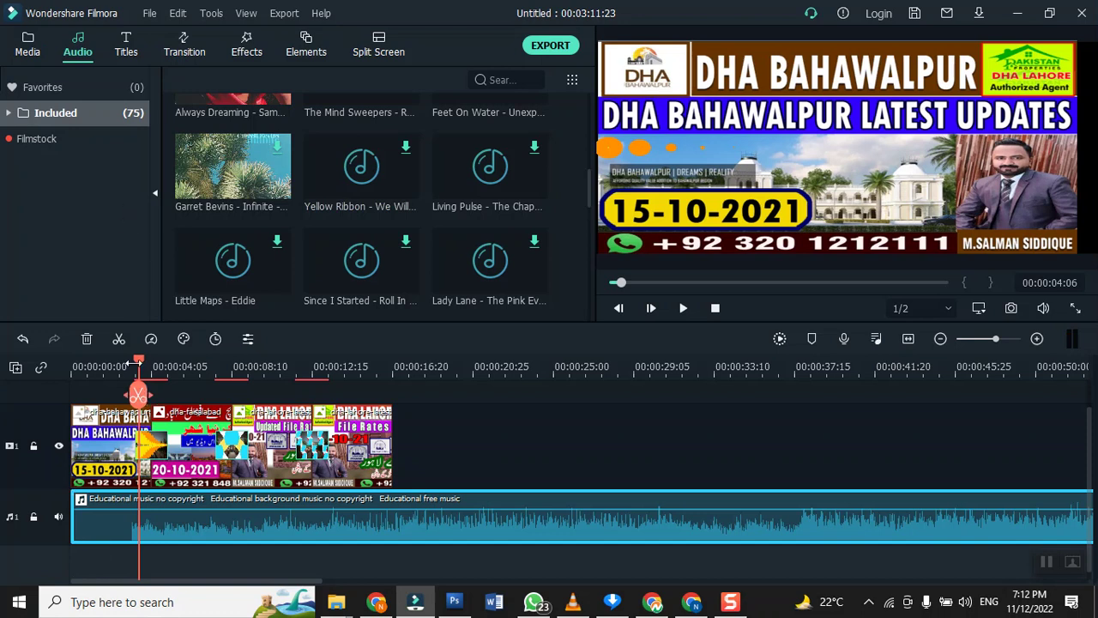
drag(144, 363, 133, 367)
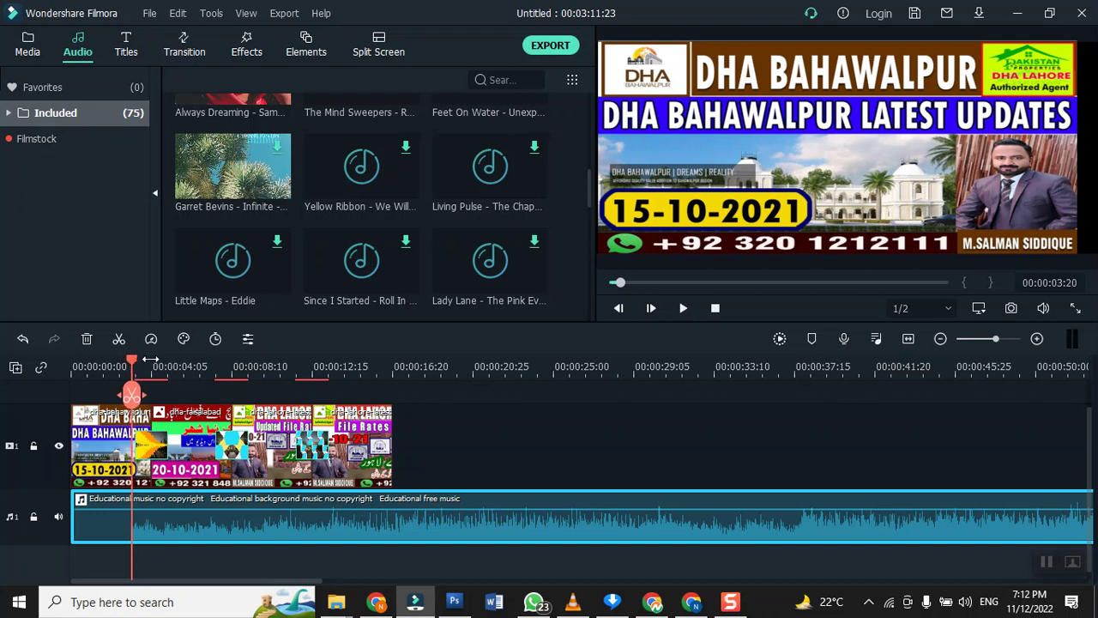
right_click(133, 521)
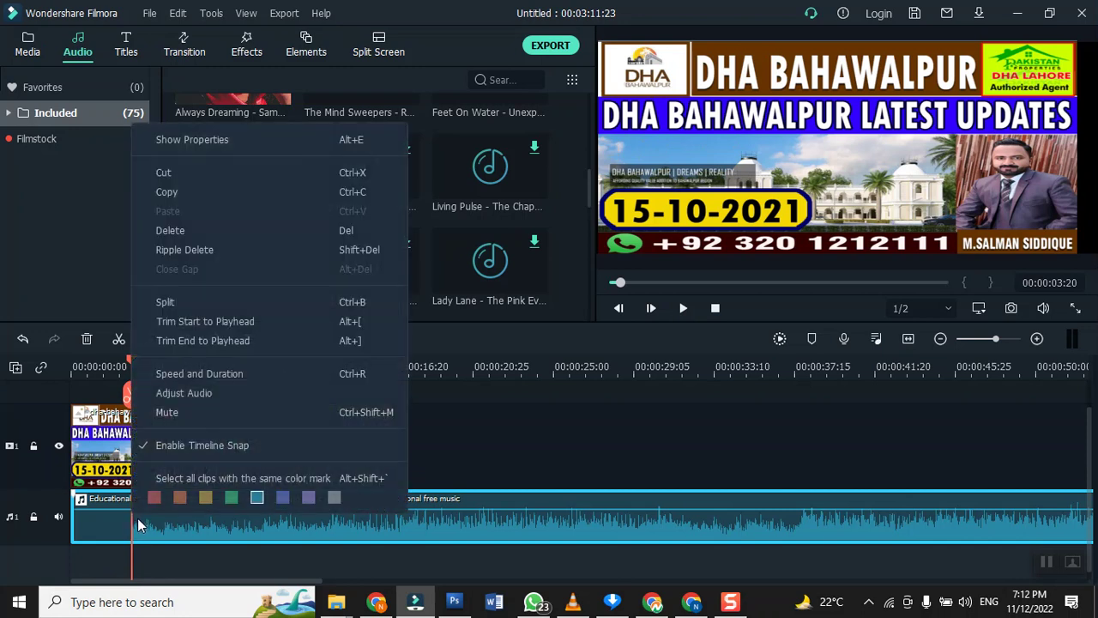
click(220, 304)
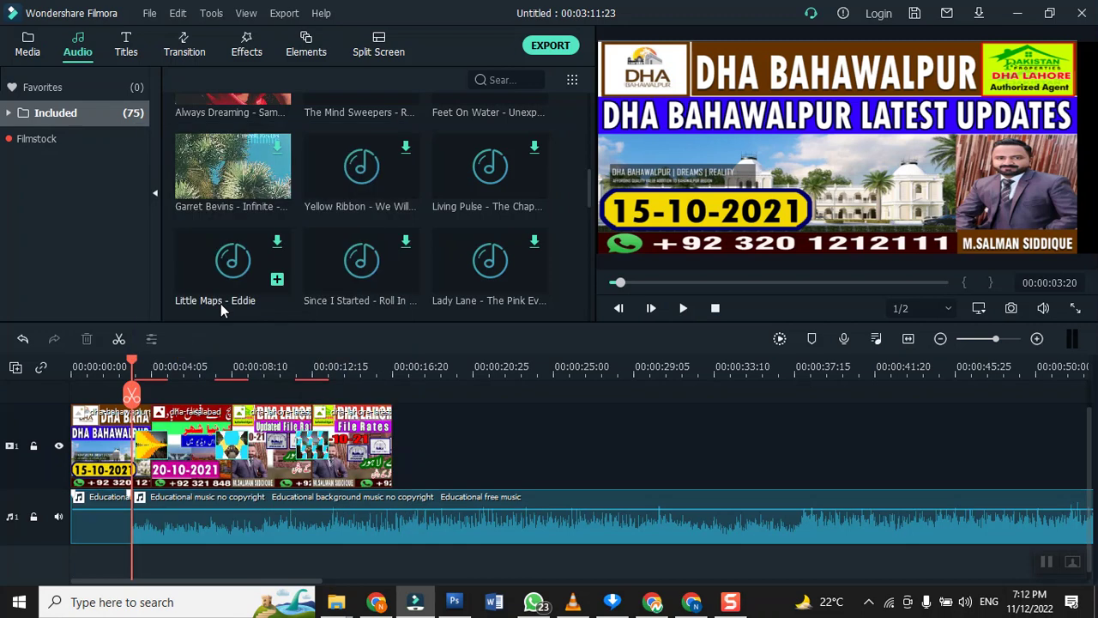
click(82, 526)
key(Delete)
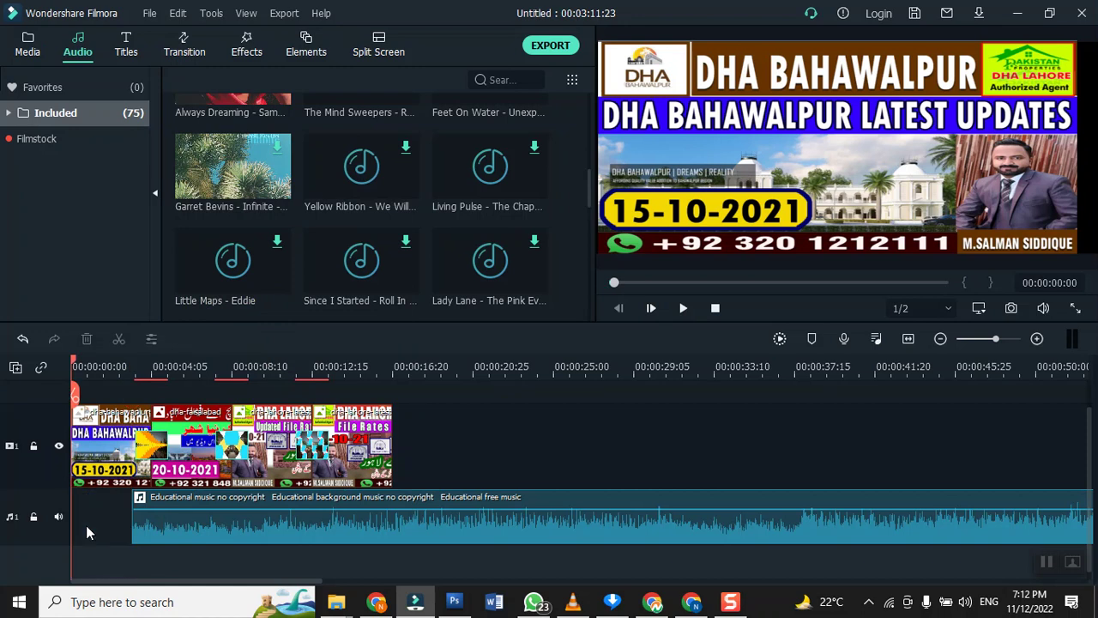
drag(421, 533, 343, 521)
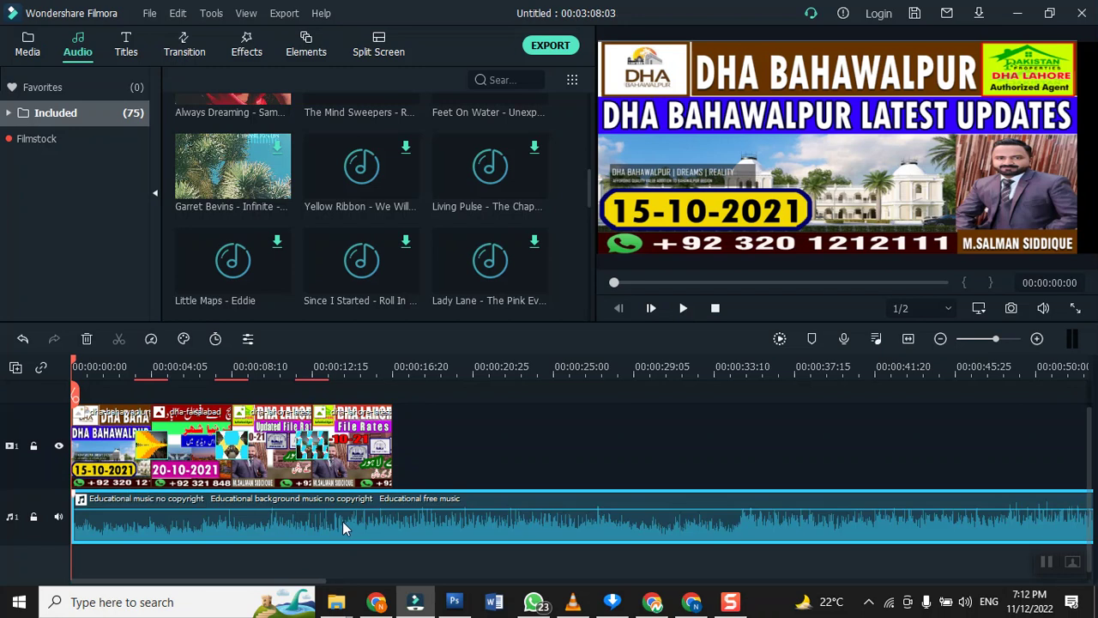
- Play the slideshow with its music, then lower the music clip's volume to about -12 dB
click(684, 309)
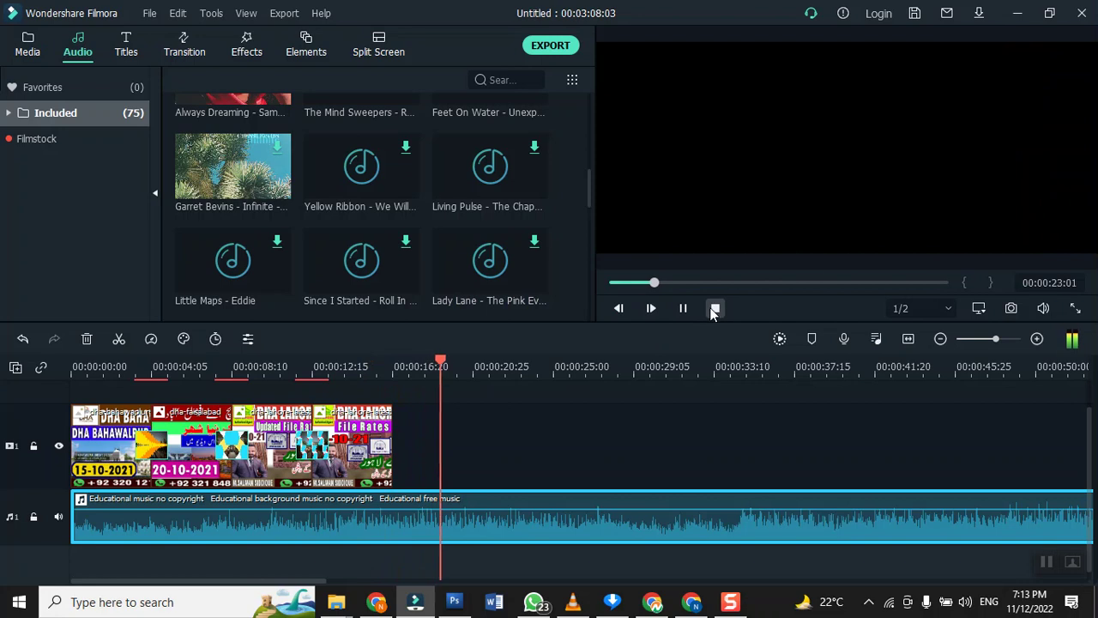
click(715, 308)
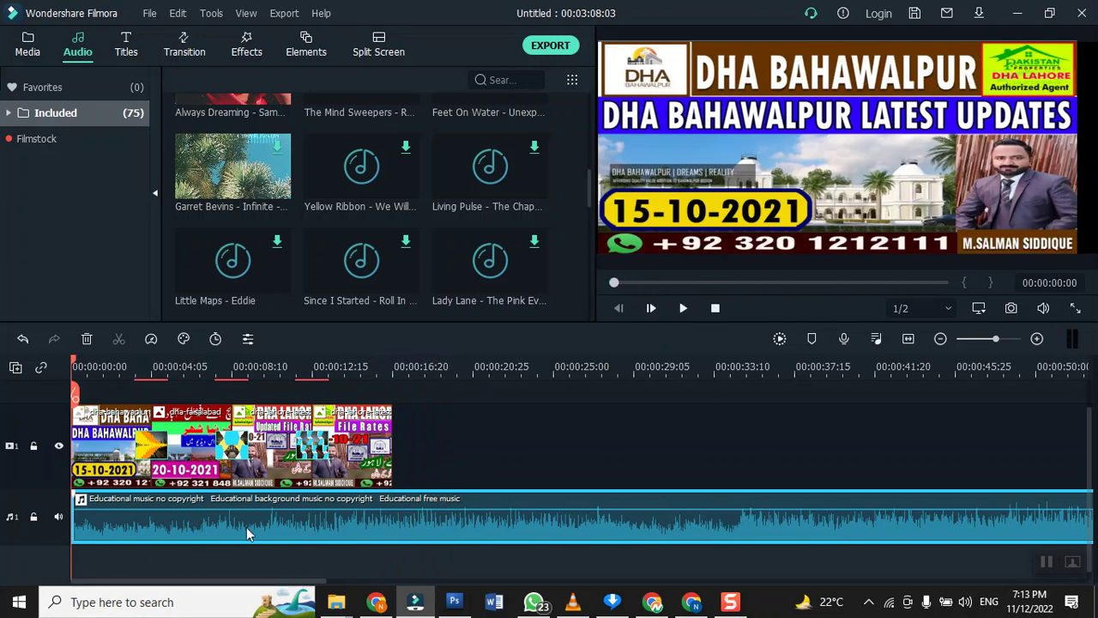
double_click(246, 527)
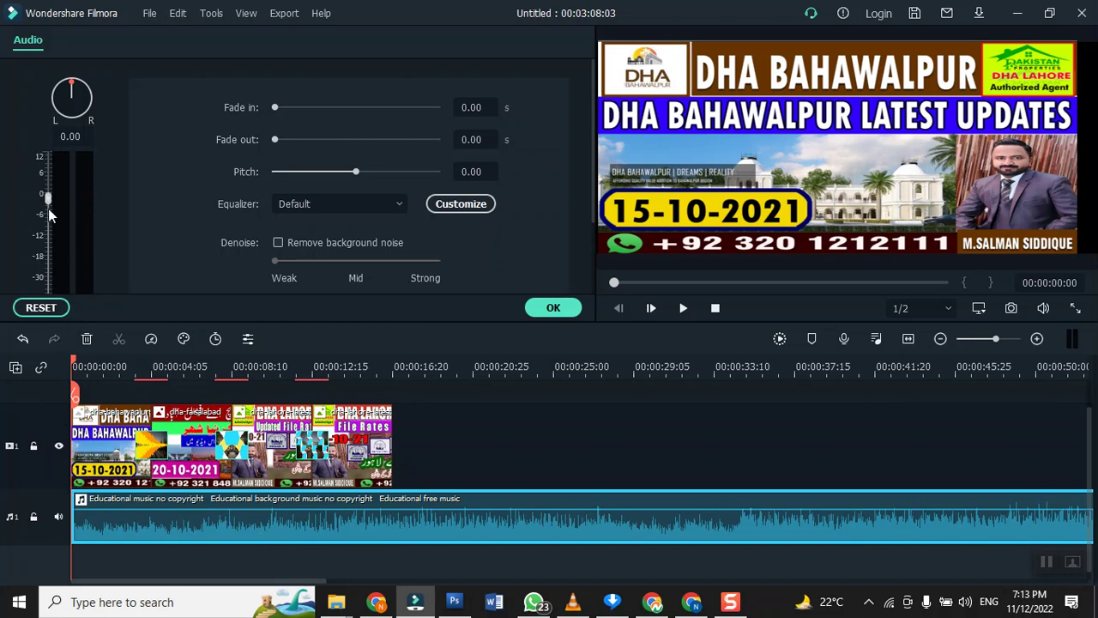
drag(49, 209, 50, 224)
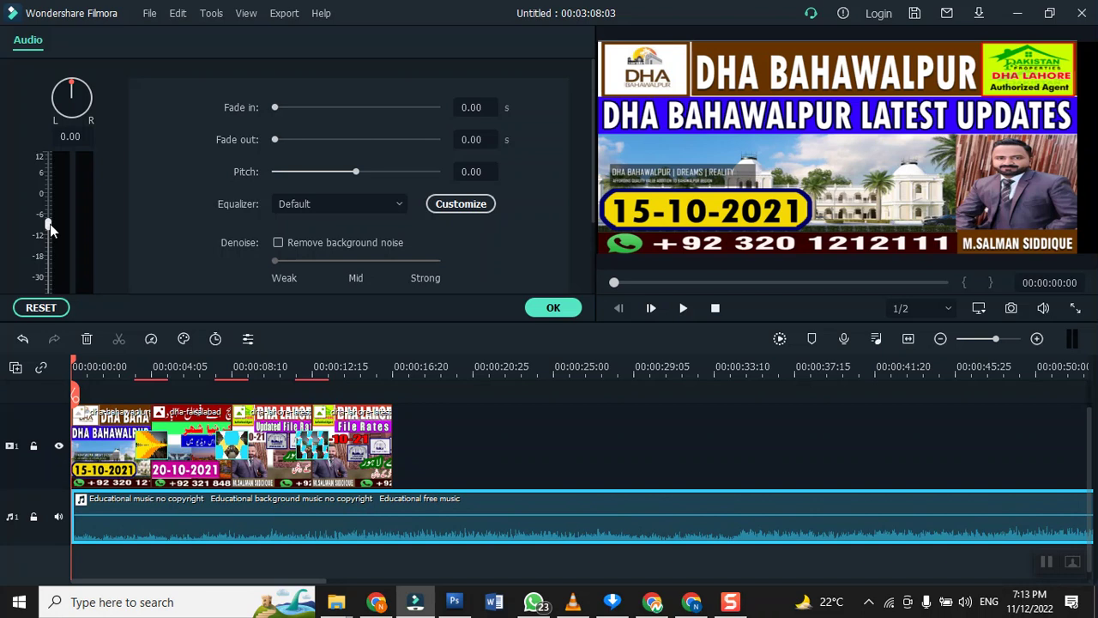
drag(49, 223, 49, 233)
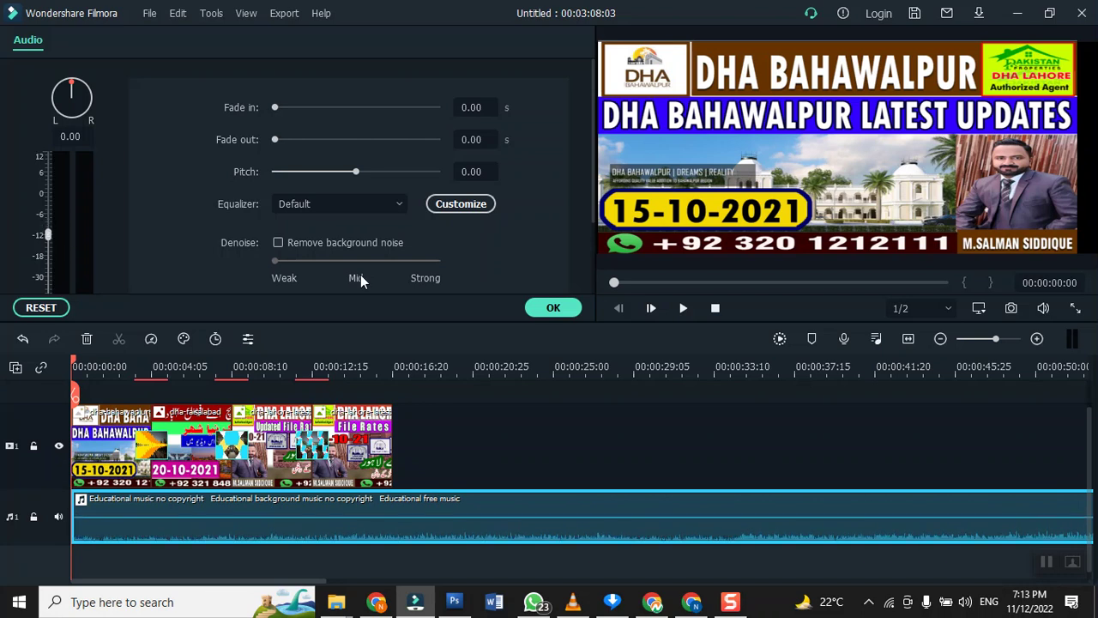
click(549, 309)
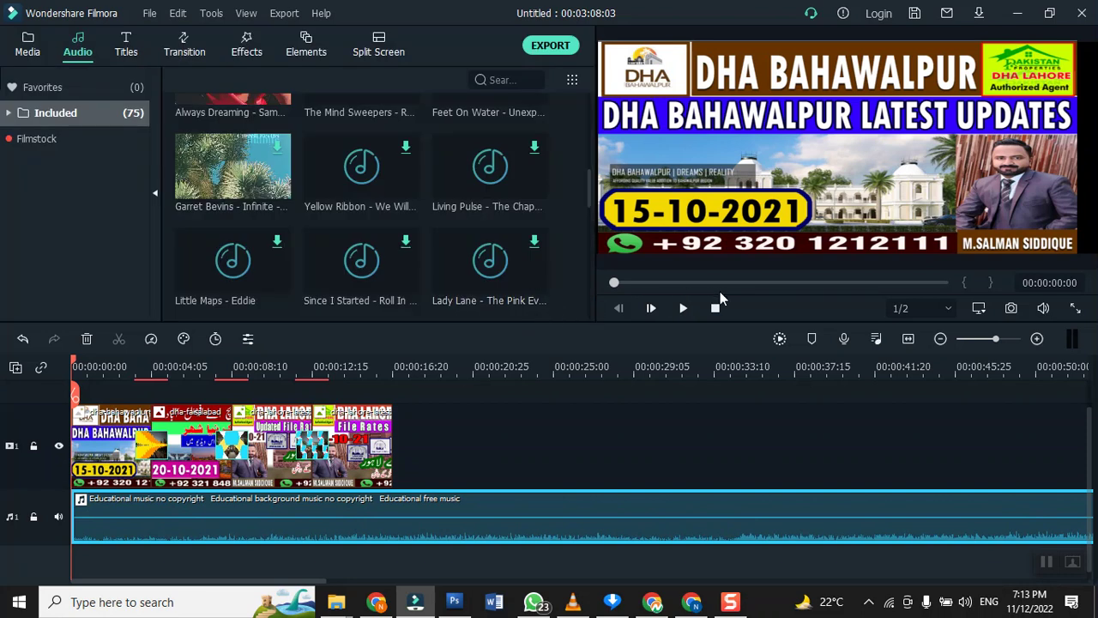
- Play the slideshow and set the playhead to the end of the last image at 00:00:19:24
click(675, 309)
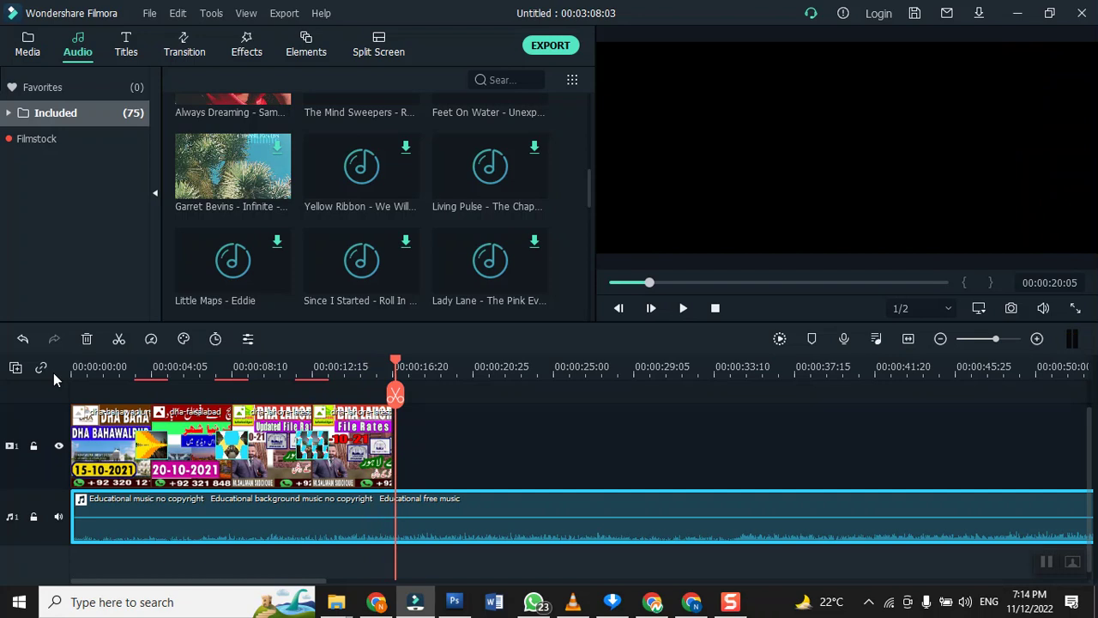
key(Left)
key(Left)
key(Left)
key(Left)
key(Left)
key(Left)
key(Left)
key(Left)
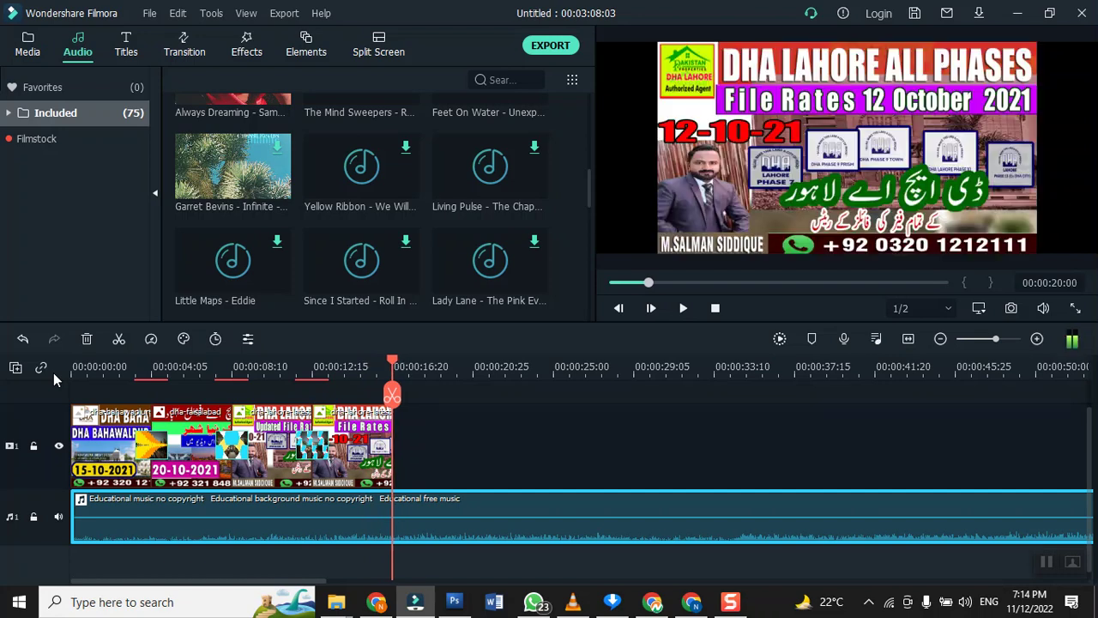
key(Right)
key(Right)
key(Right)
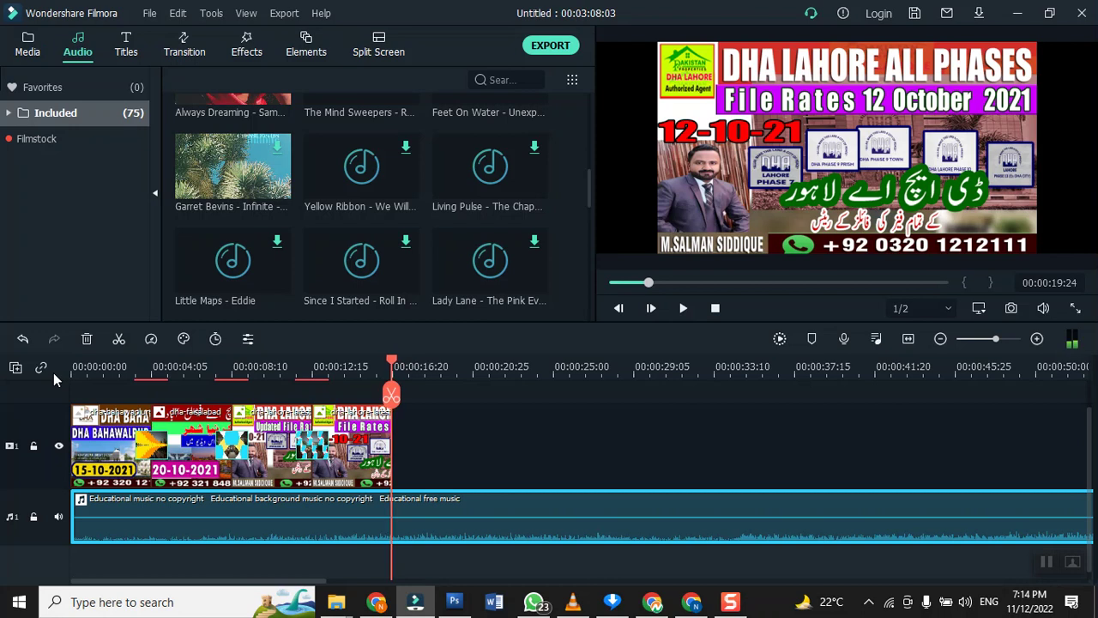
key(Left)
- Split the music clip at the playhead, delete the part beyond the slideshow, and return to the timeline start
right_click(390, 525)
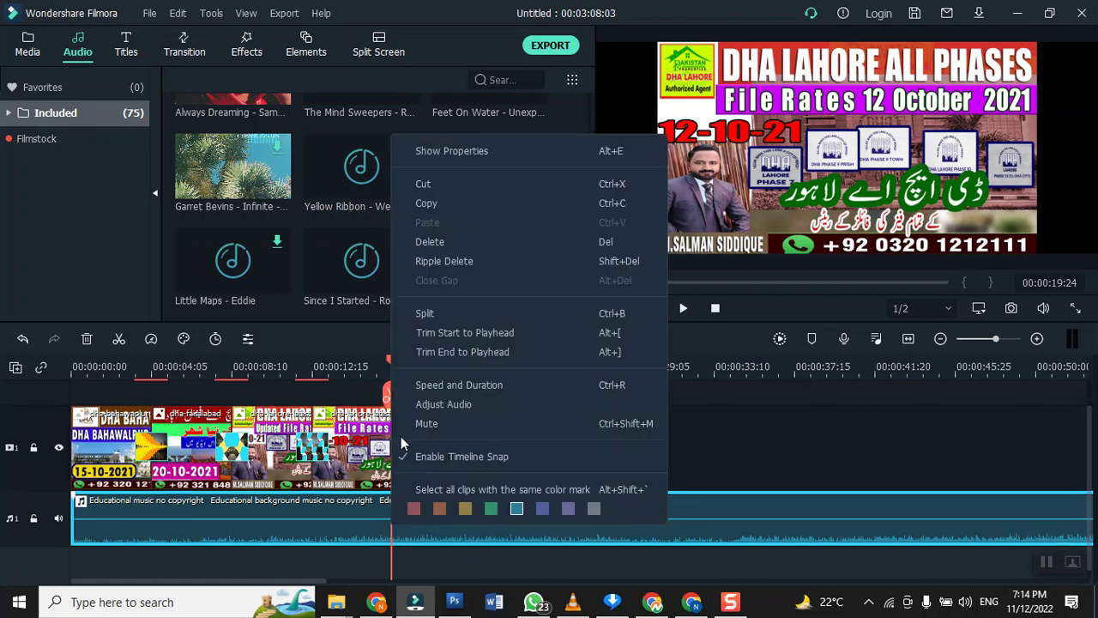
click(439, 317)
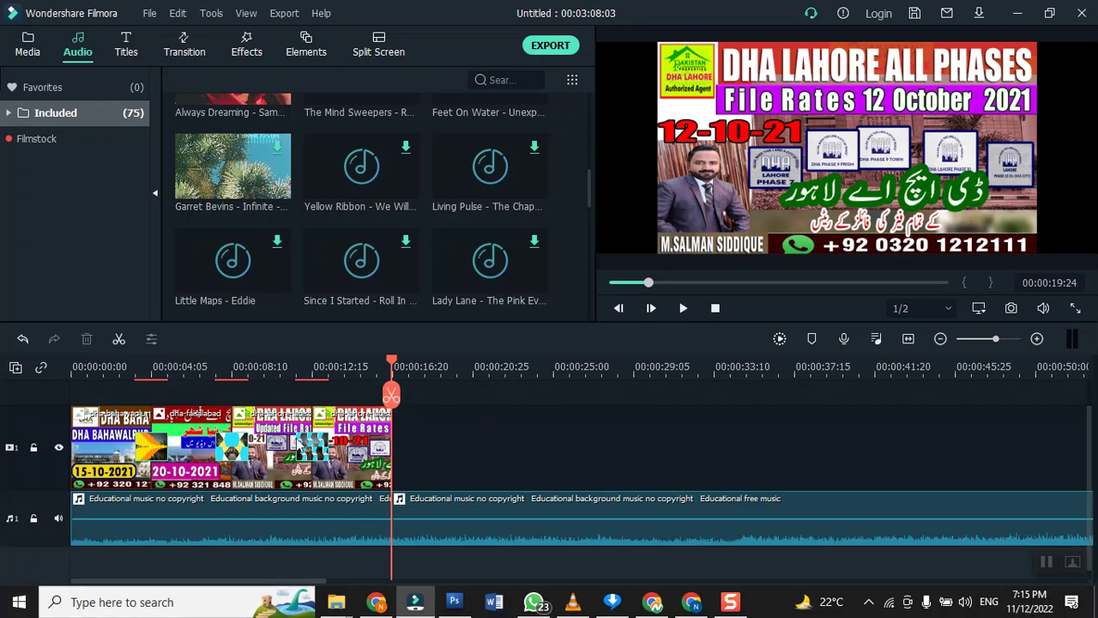
click(609, 540)
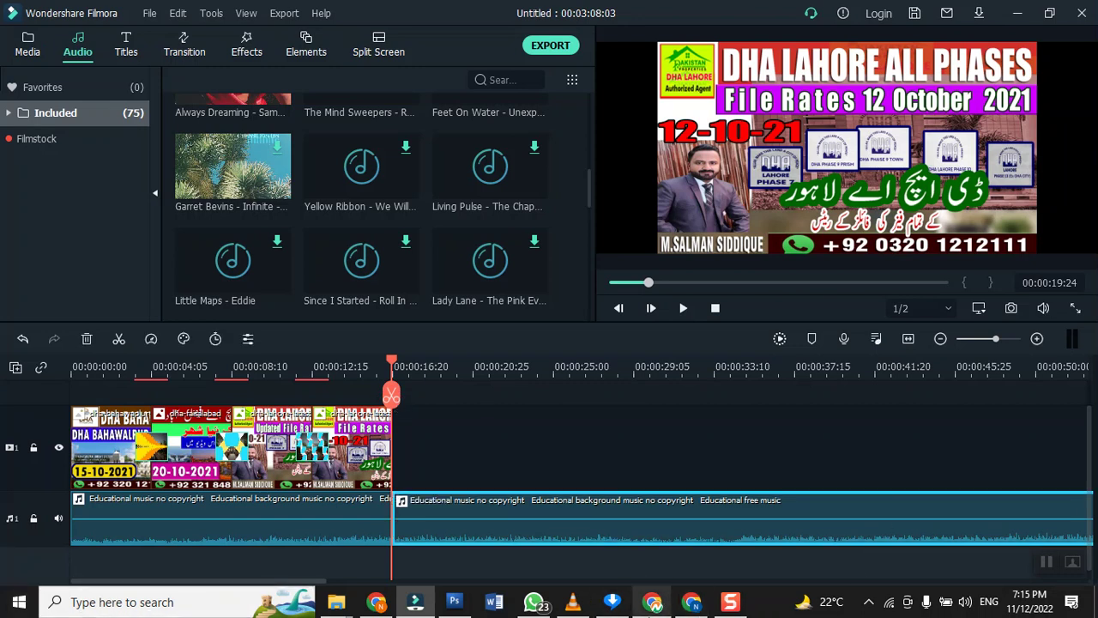
key(Delete)
mouse_move(652, 603)
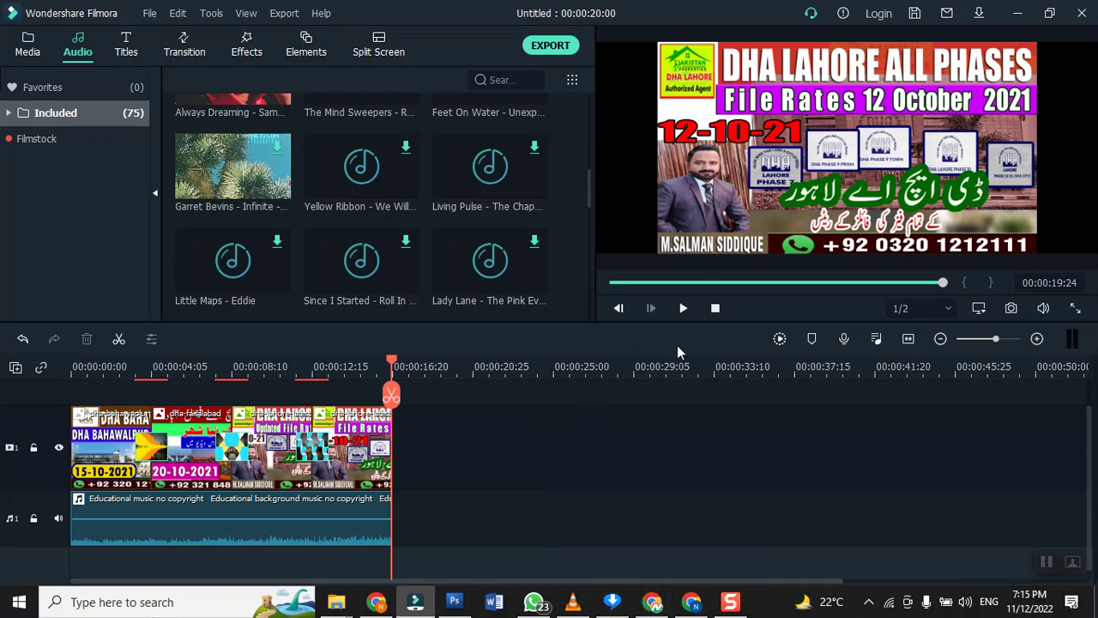
click(717, 309)
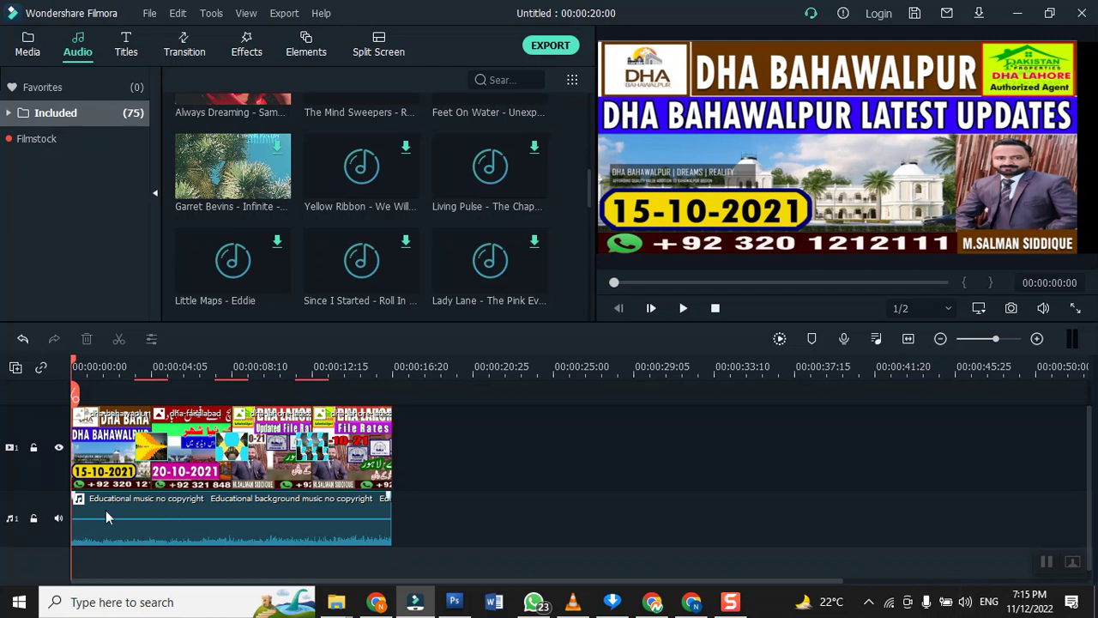
- Record a voiceover of about 12 seconds with the Realtek microphone, with project sound muted, and add it to the timeline
click(15, 52)
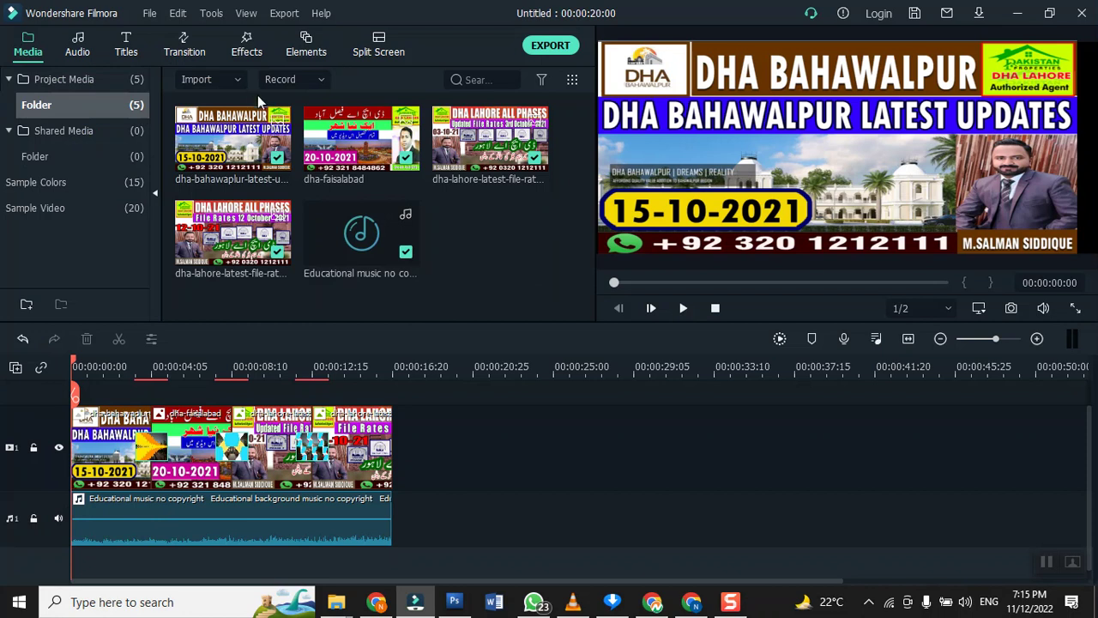
click(321, 83)
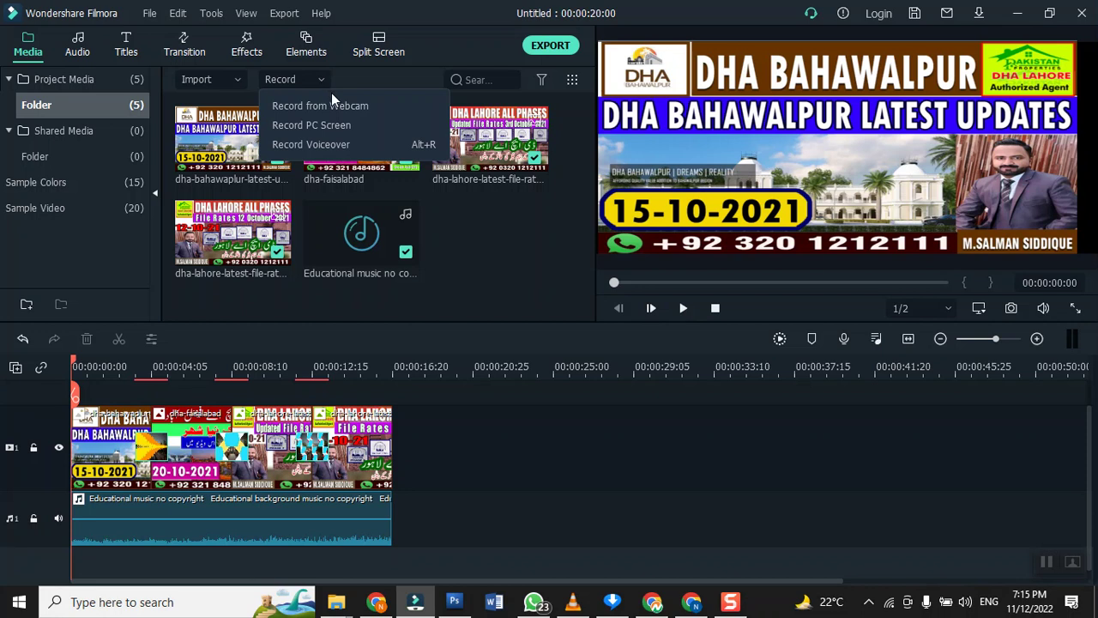
click(355, 146)
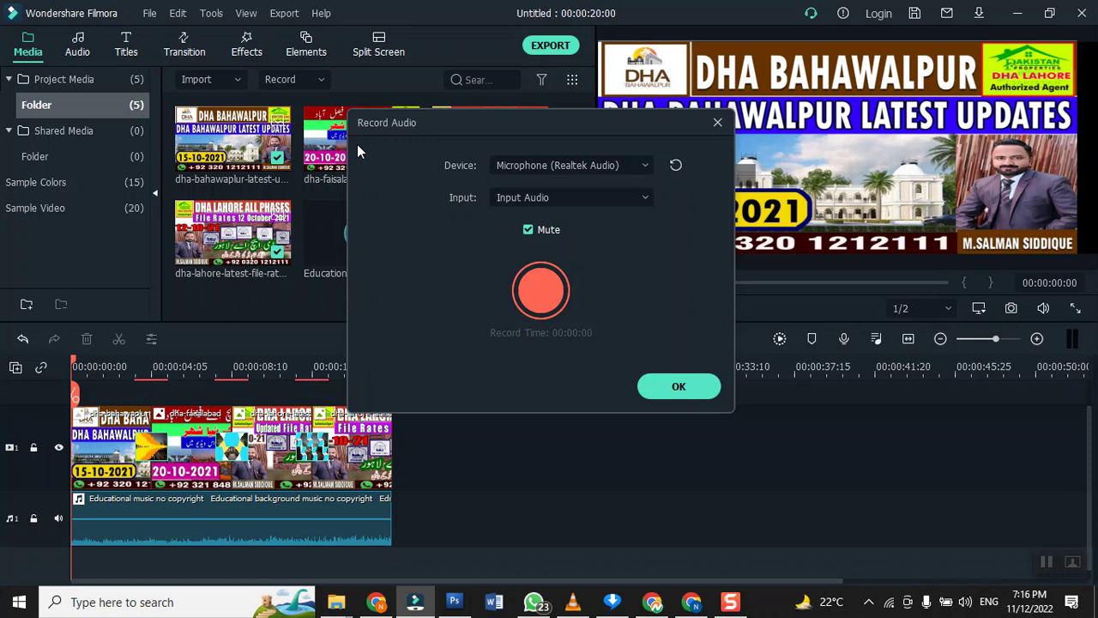
click(532, 305)
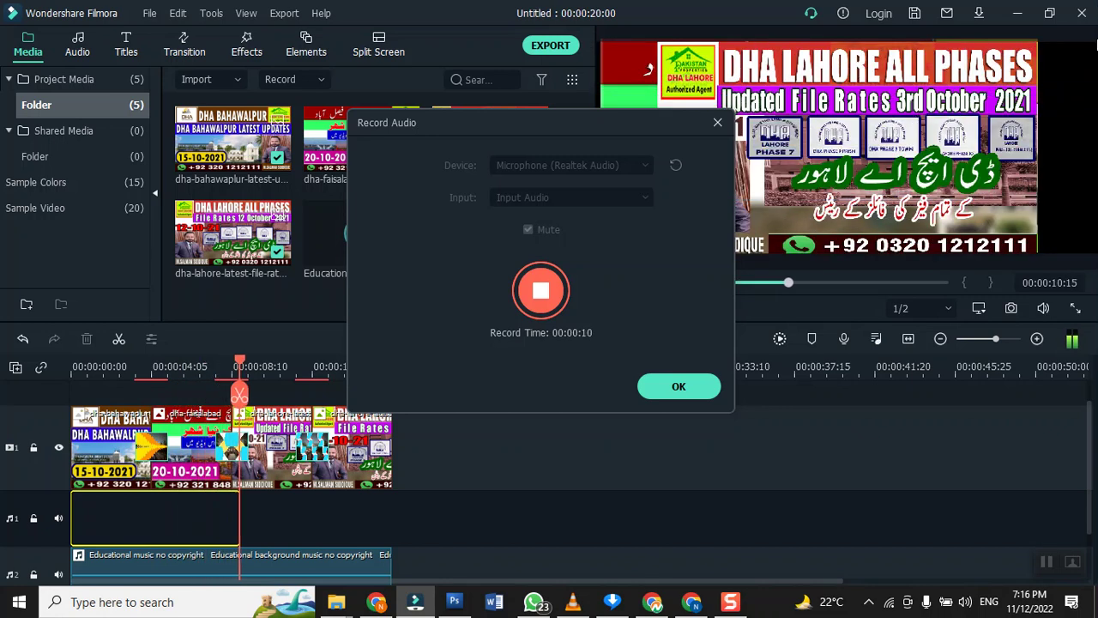
click(535, 281)
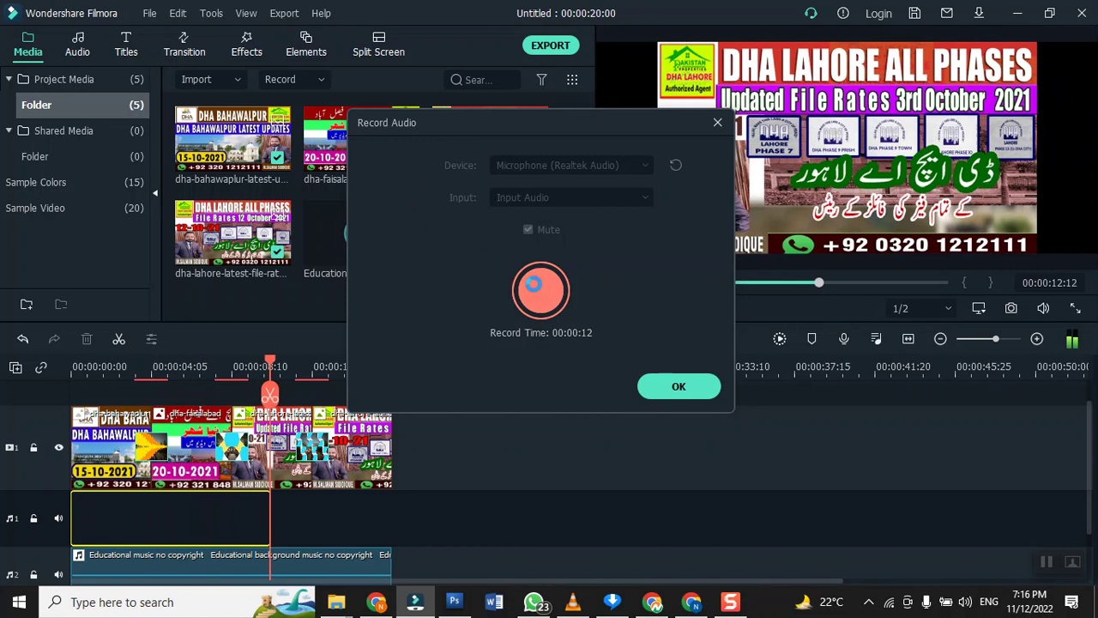
click(679, 386)
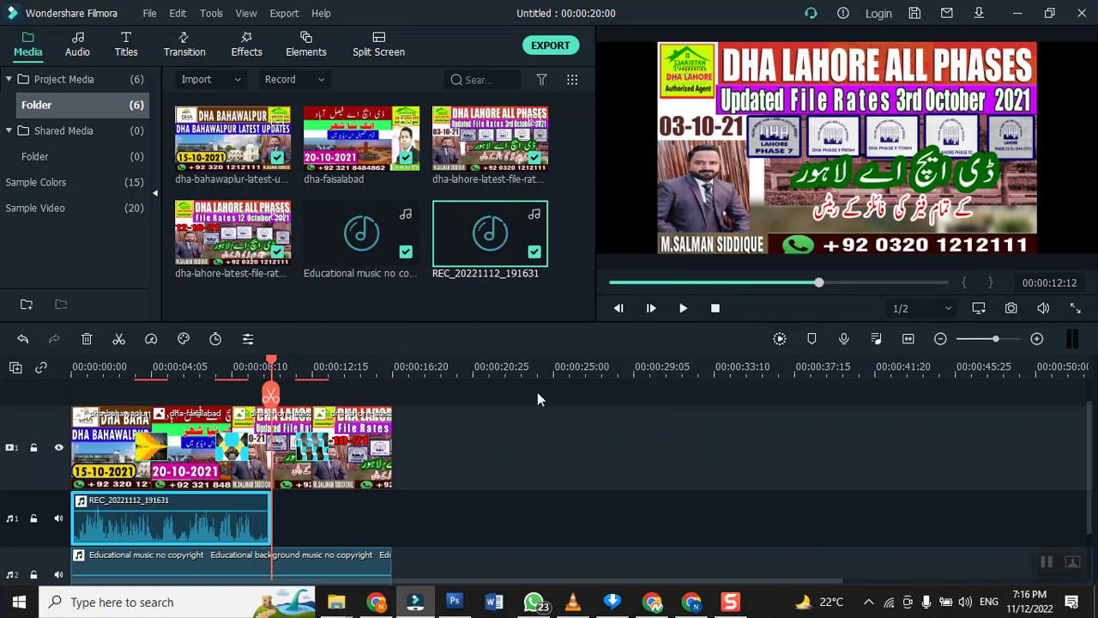
- Play the slideshow from the start to check the recorded voiceover against the music
click(709, 316)
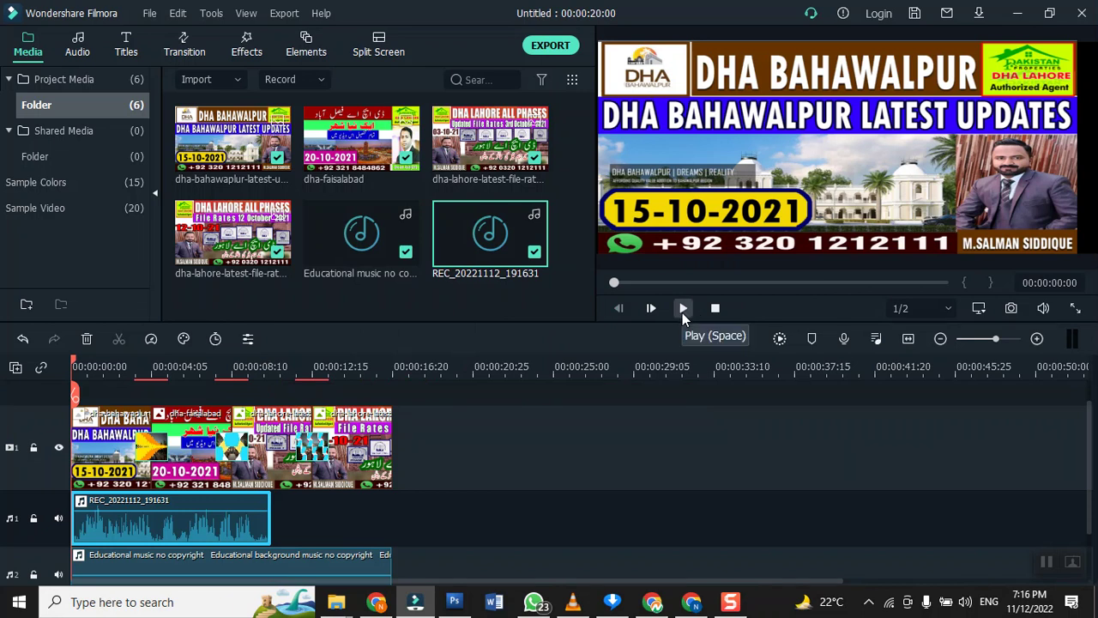
click(682, 312)
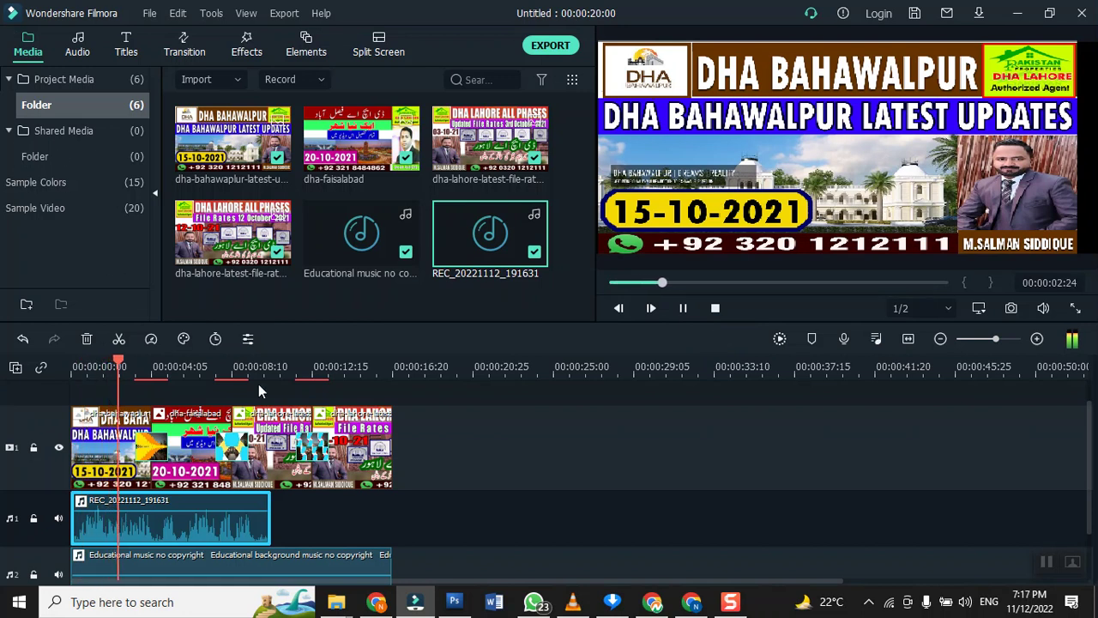
scroll(260, 391, down, 1)
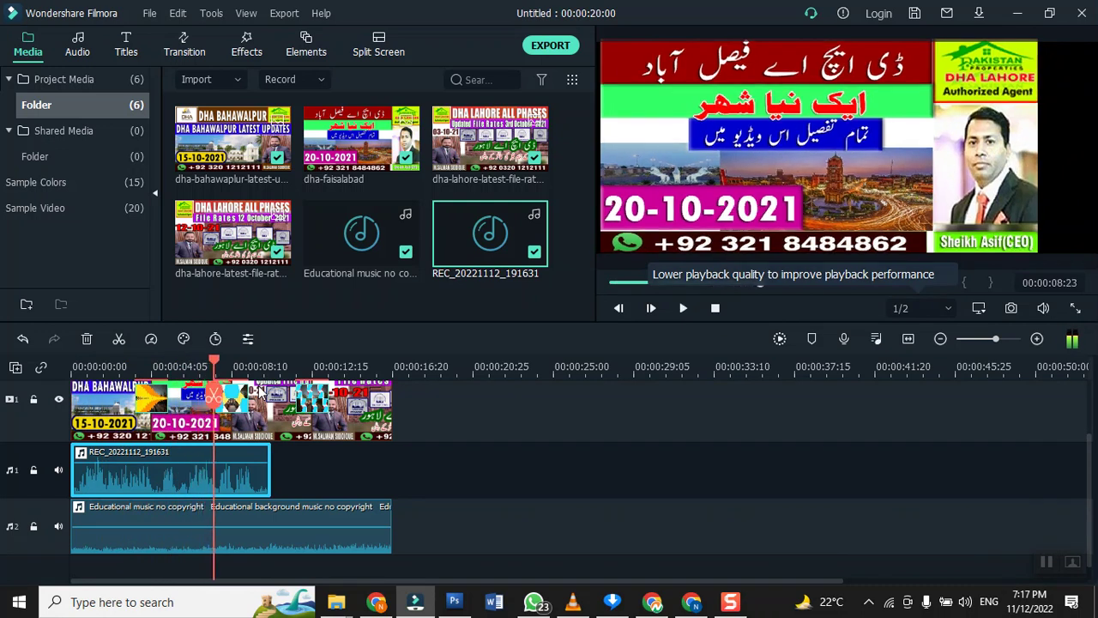
- Raise the background music clip's volume to about -7 dB, play the result, and return to the timeline start
click(156, 547)
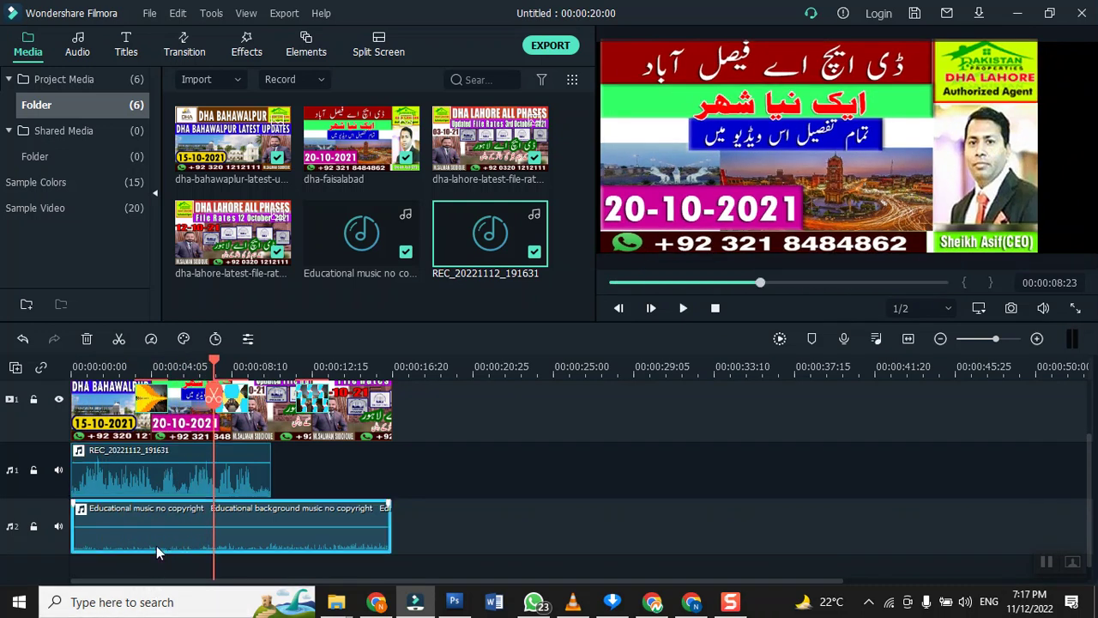
double_click(154, 546)
drag(47, 241, 47, 220)
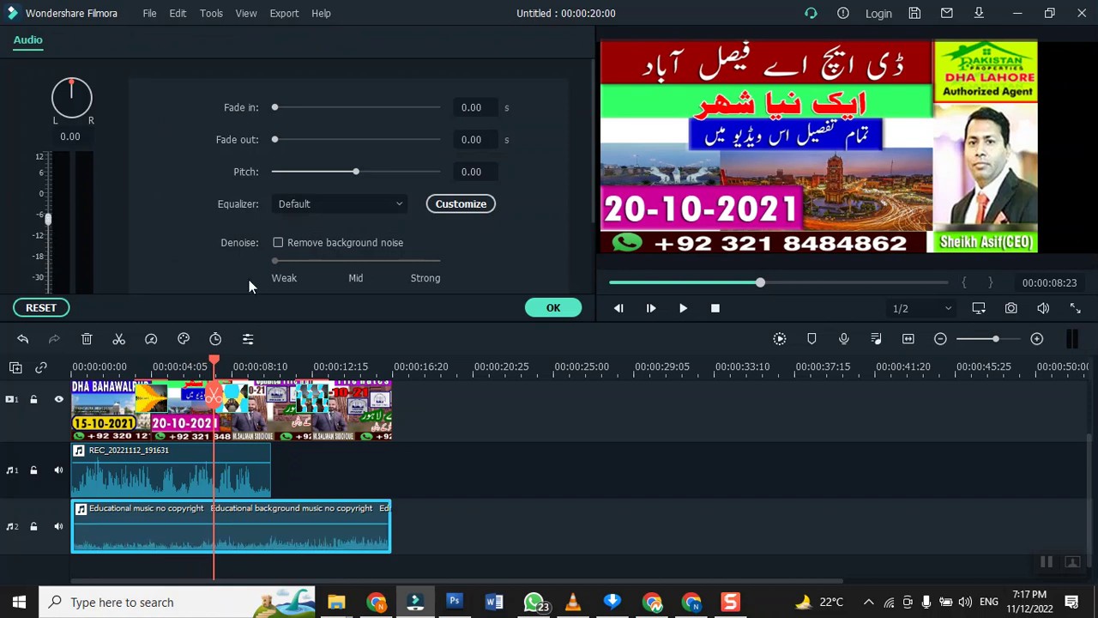
click(553, 309)
key(space)
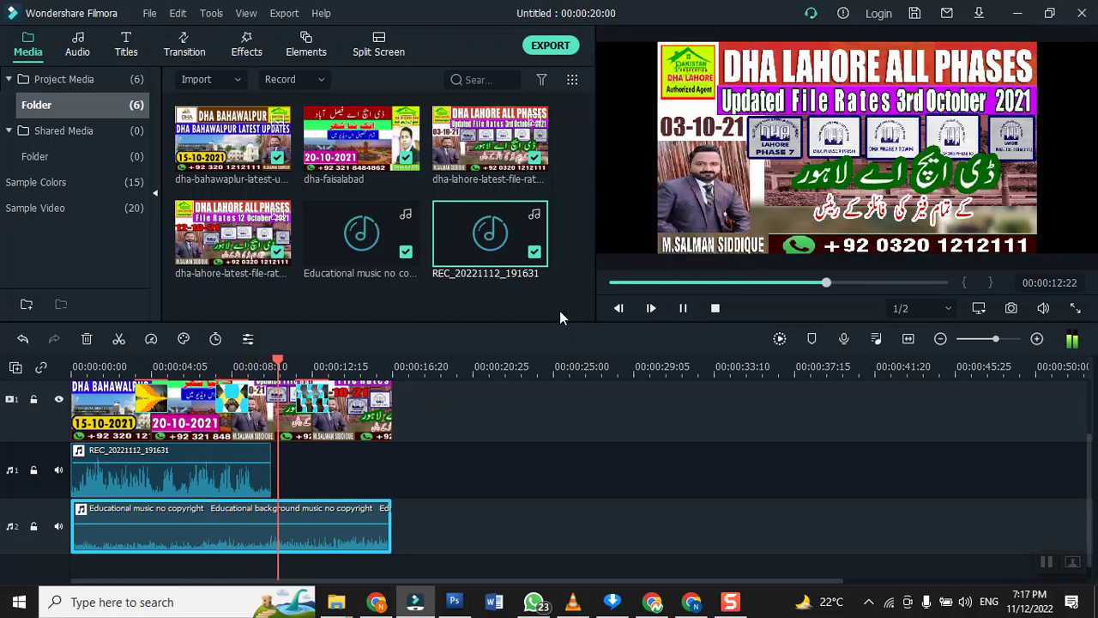
key(space)
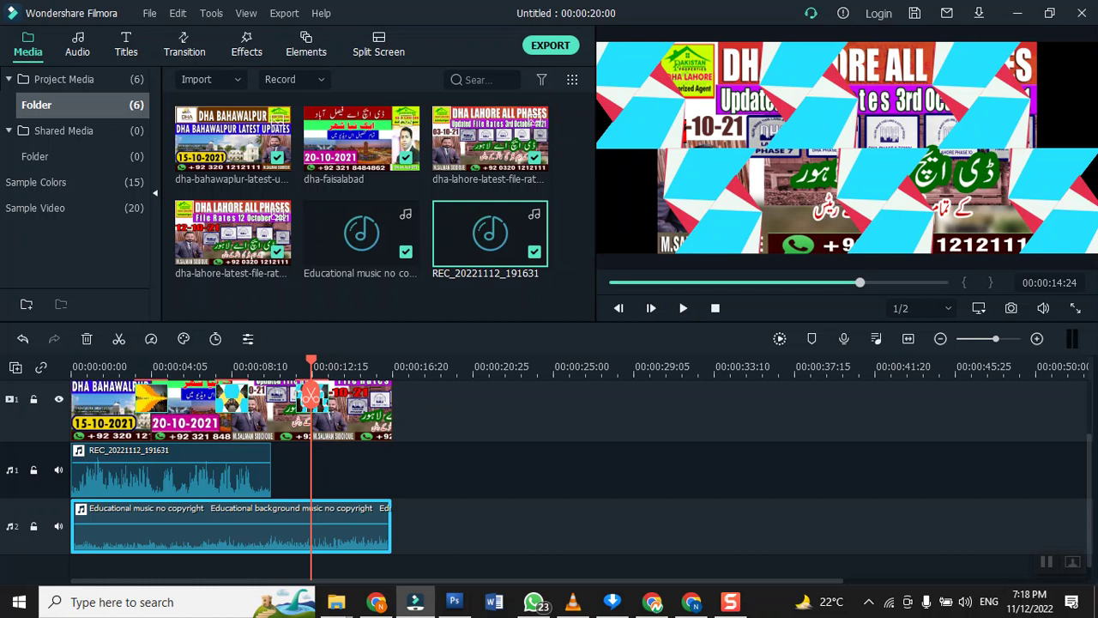
click(717, 314)
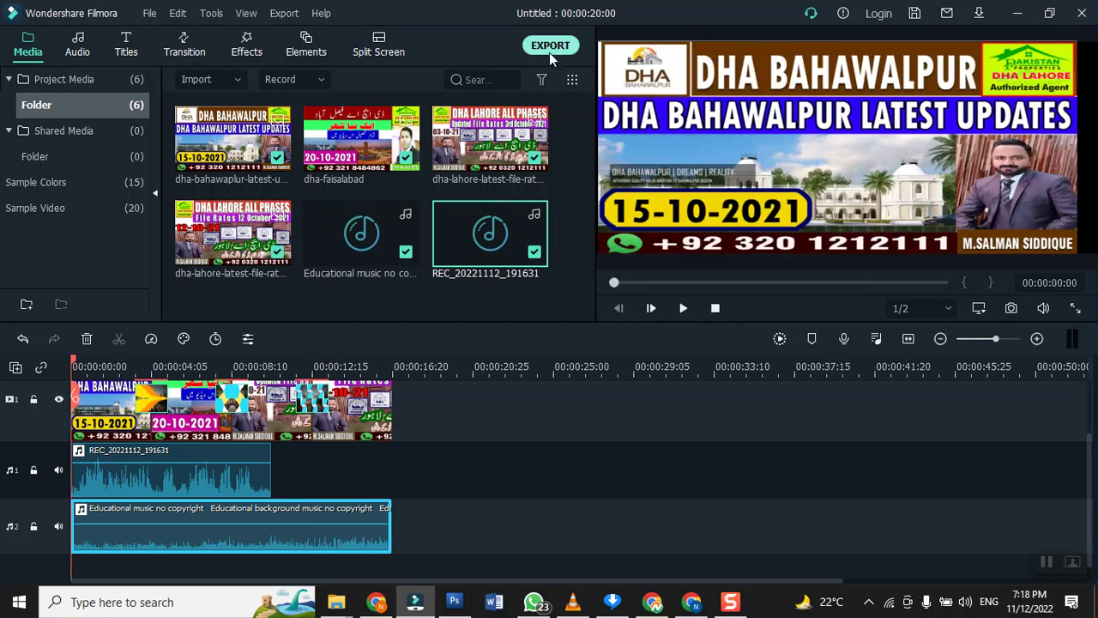
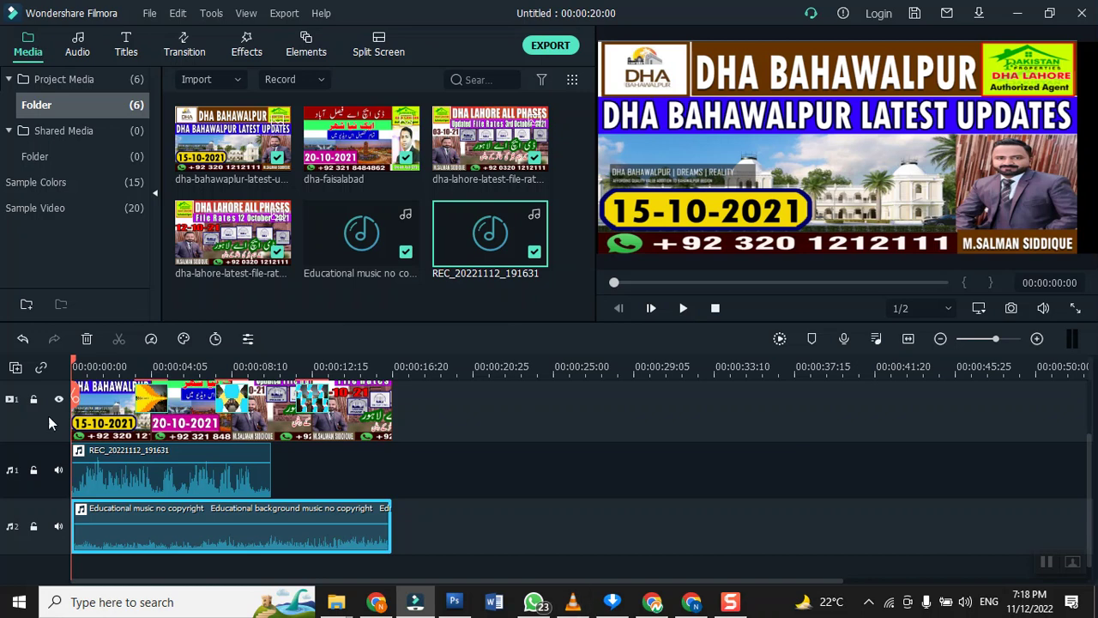
- Switch to Photoshop and create a new Letter-size grayscale document, 8.5 by 11 inches at 300 pixels/inch, with a white background
click(455, 602)
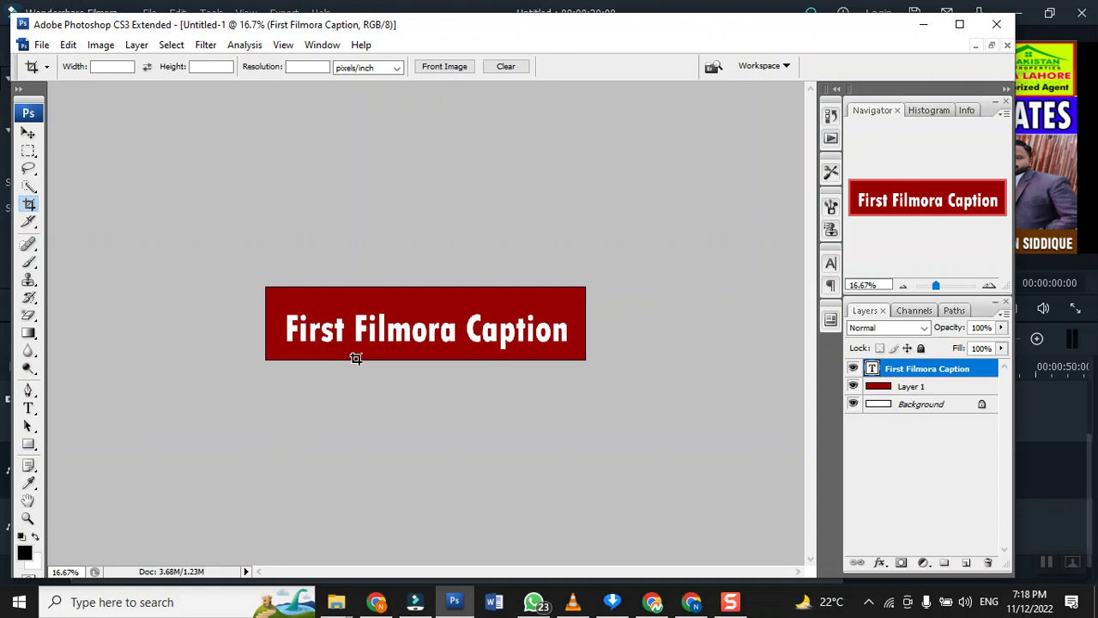
click(958, 26)
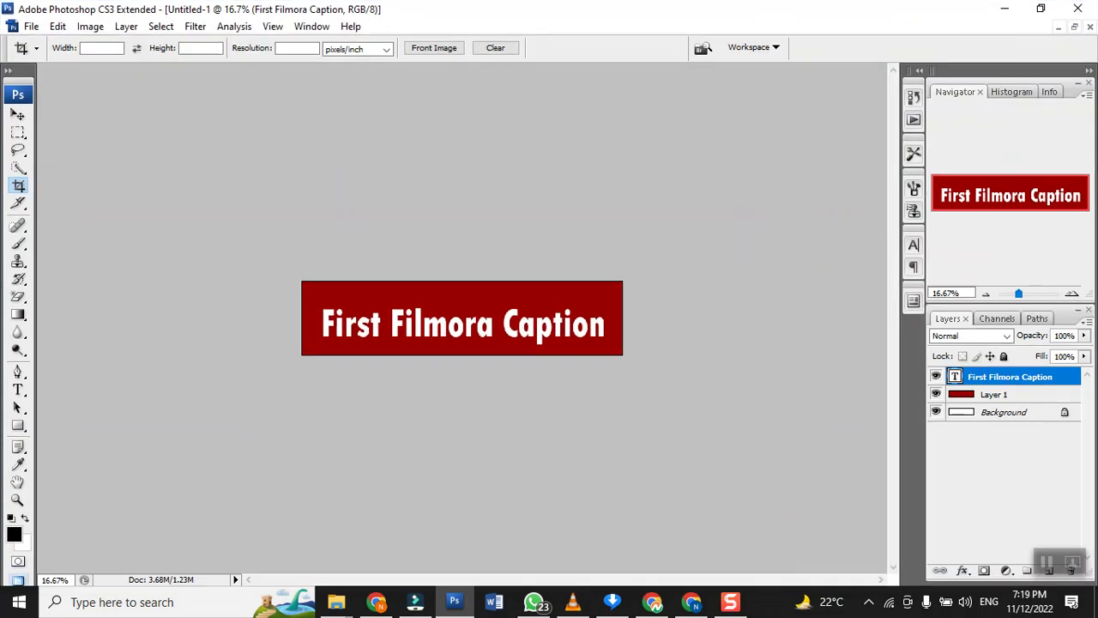
click(30, 26)
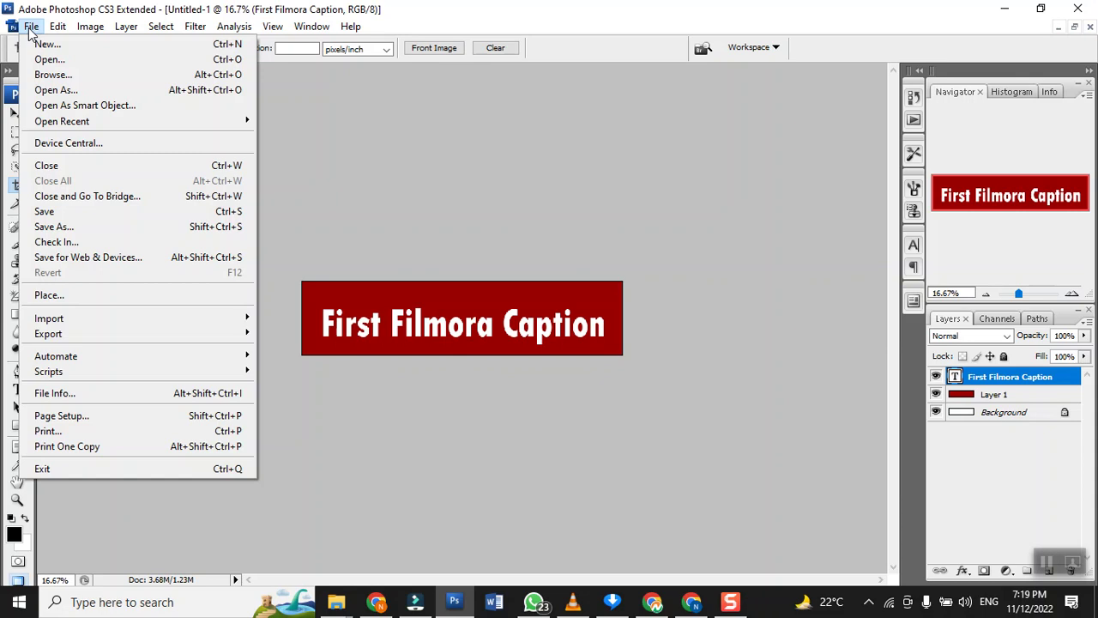
click(45, 44)
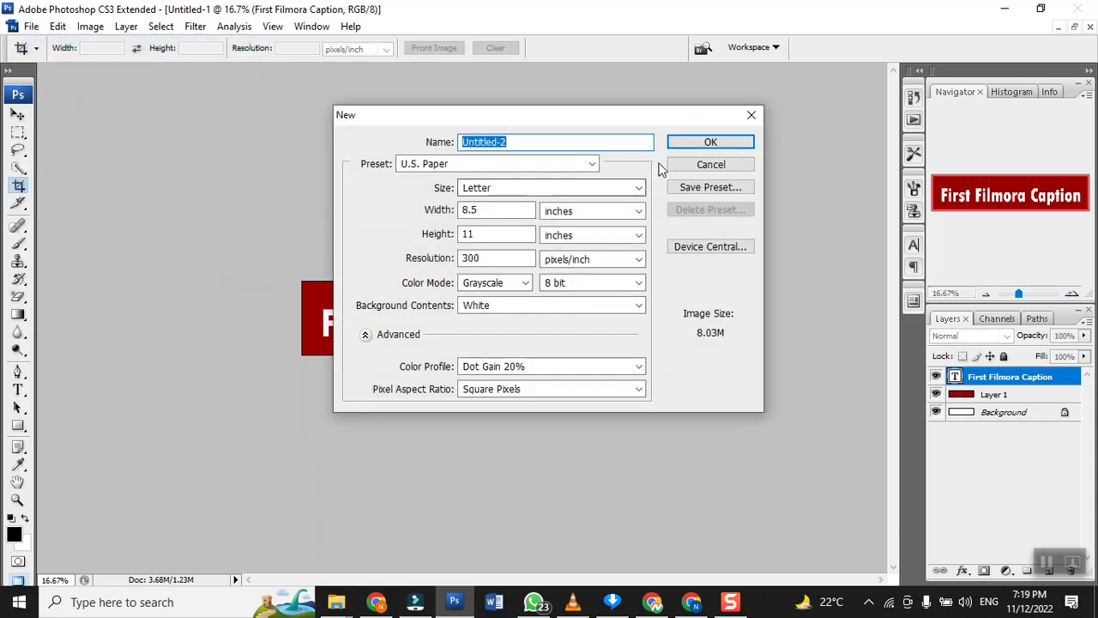
click(709, 142)
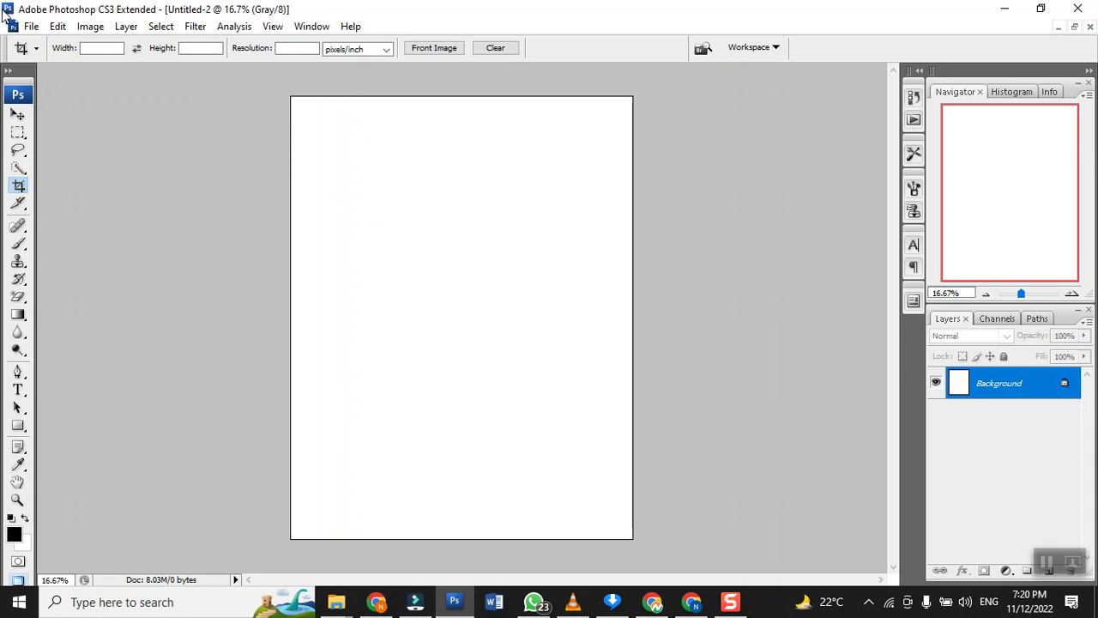
click(1041, 8)
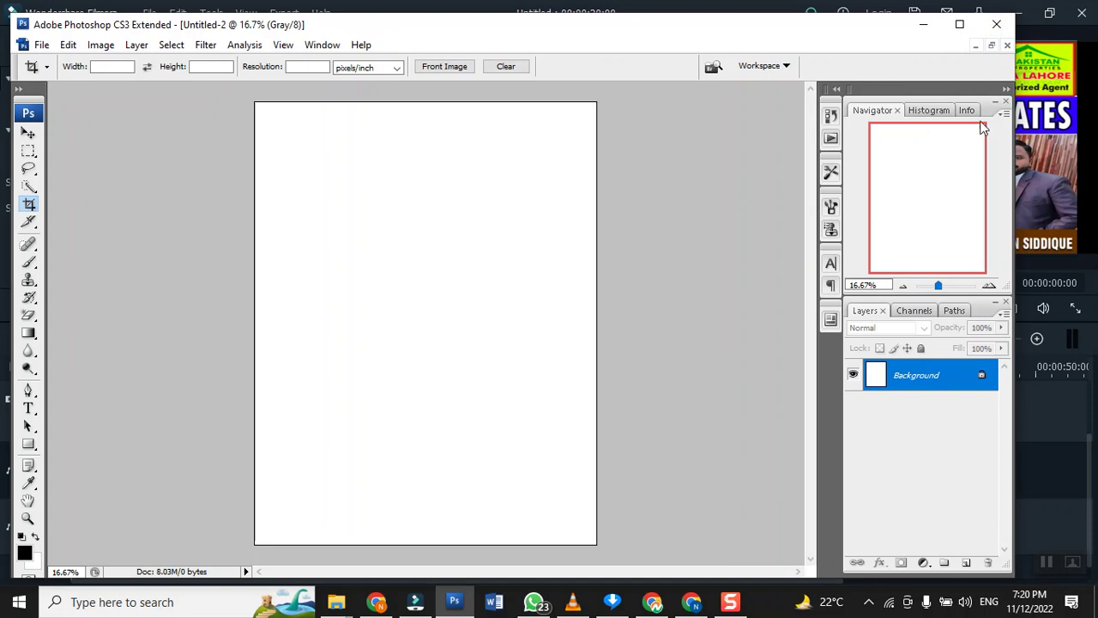
- Close the Navigator and Layers panels, then bring the Layers panel back
click(1007, 101)
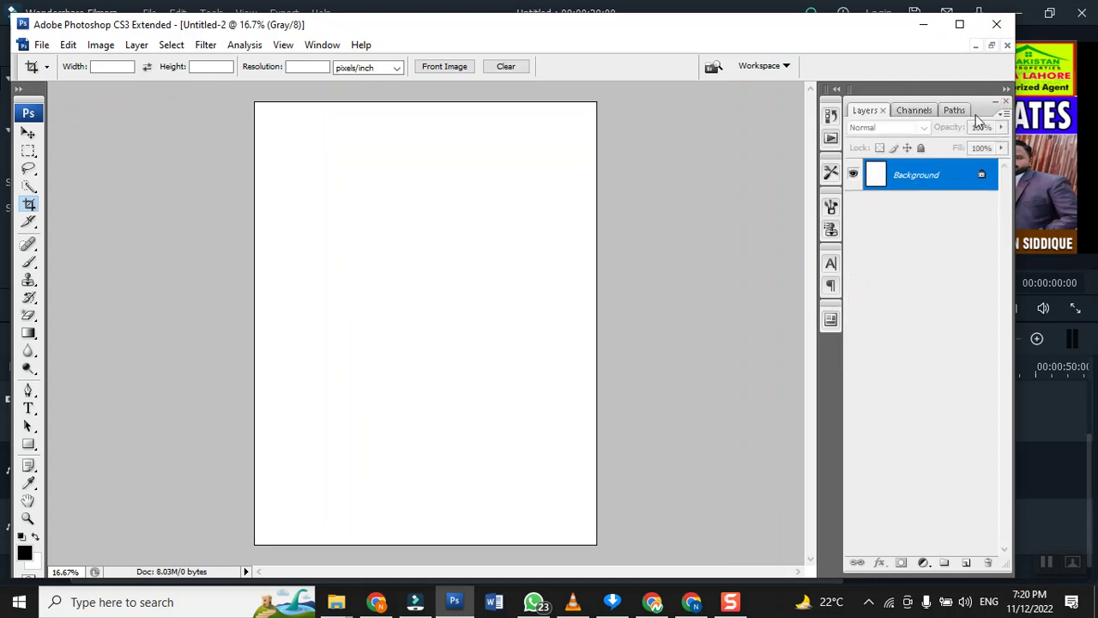
click(1007, 102)
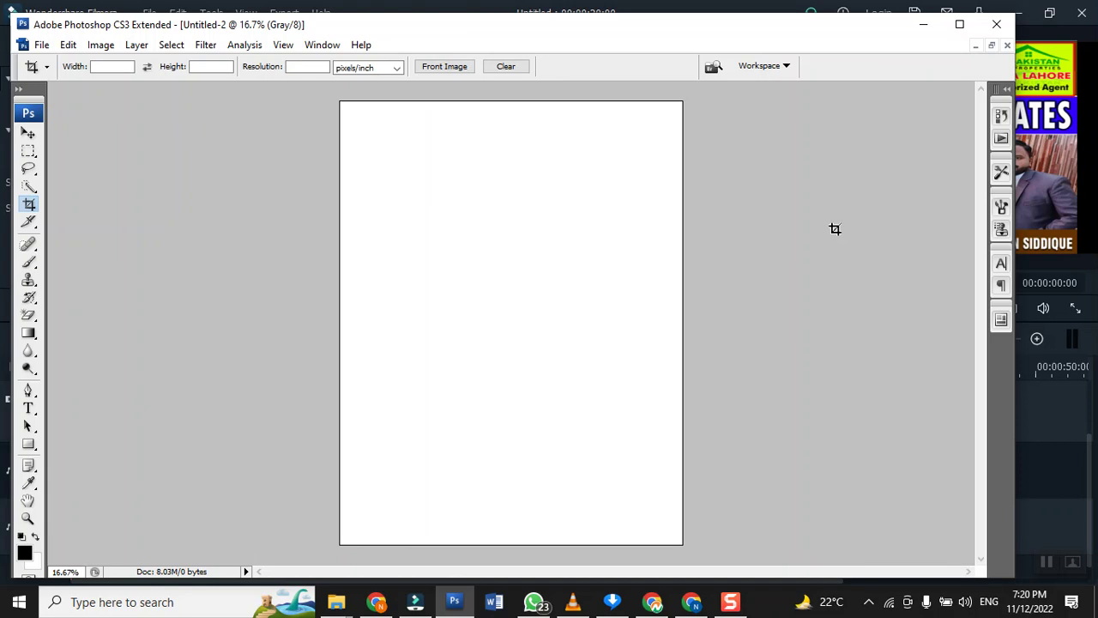
key(F7)
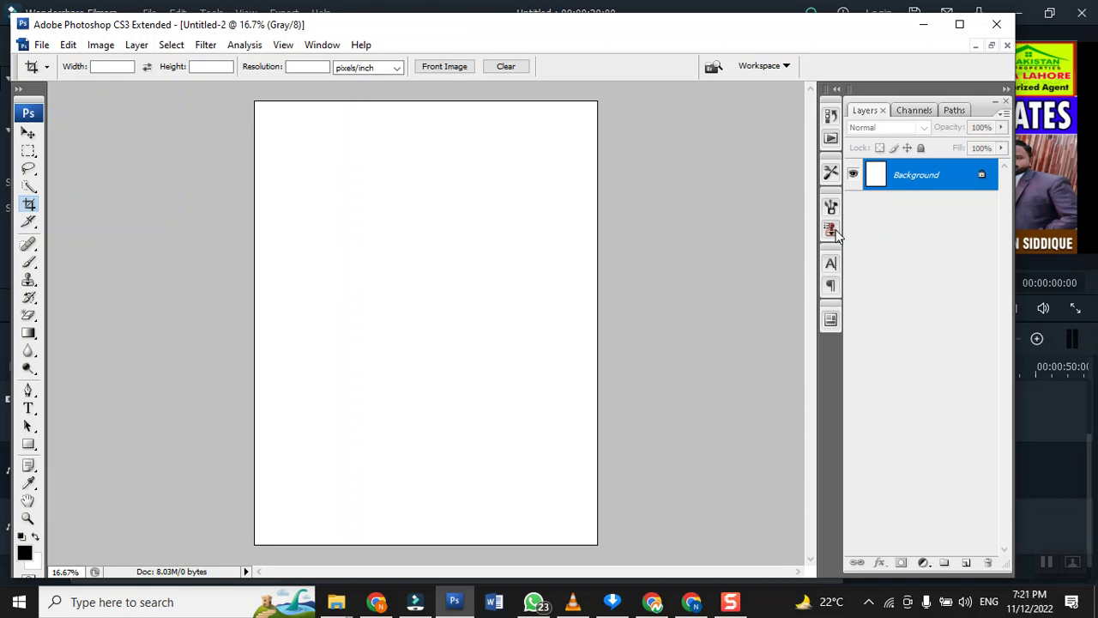
click(830, 230)
key(F7)
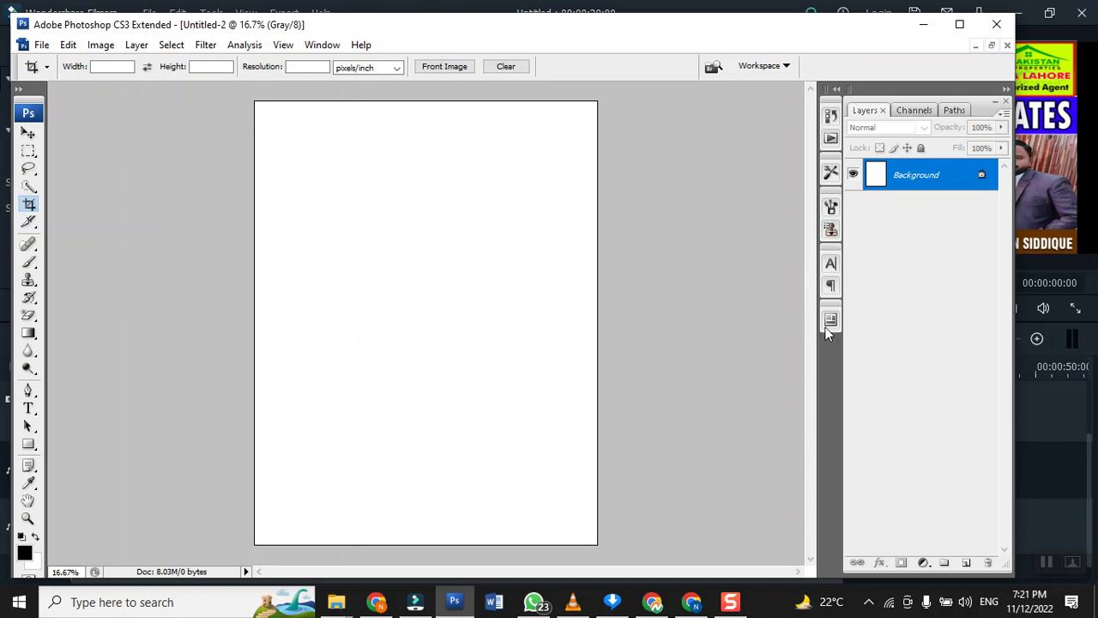
- Add a new layer and make a wide rectangular marquee selection across the upper part of the page
click(966, 564)
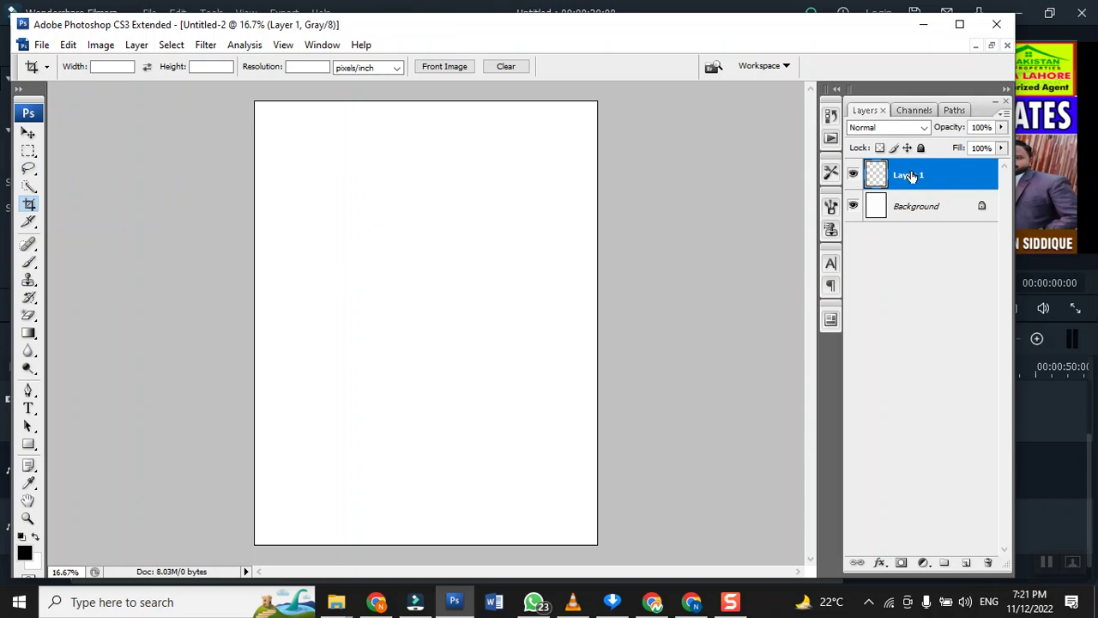
click(29, 152)
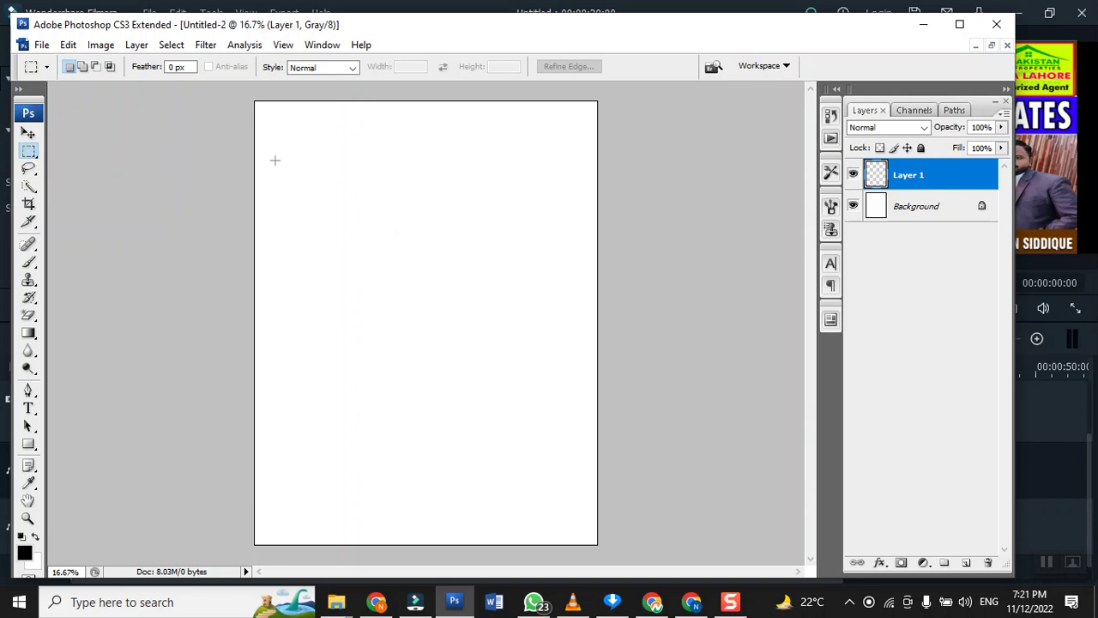
drag(266, 153, 581, 225)
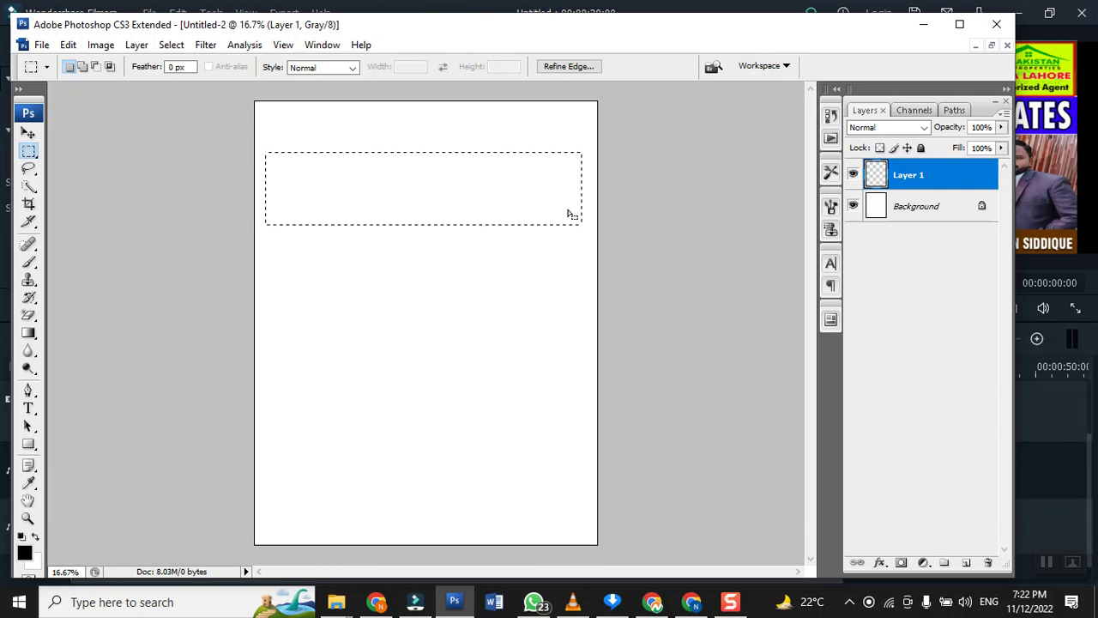
- Try to fill the selection with the colour 3300cc at 100% opacity, and undo the fill
key(shift)
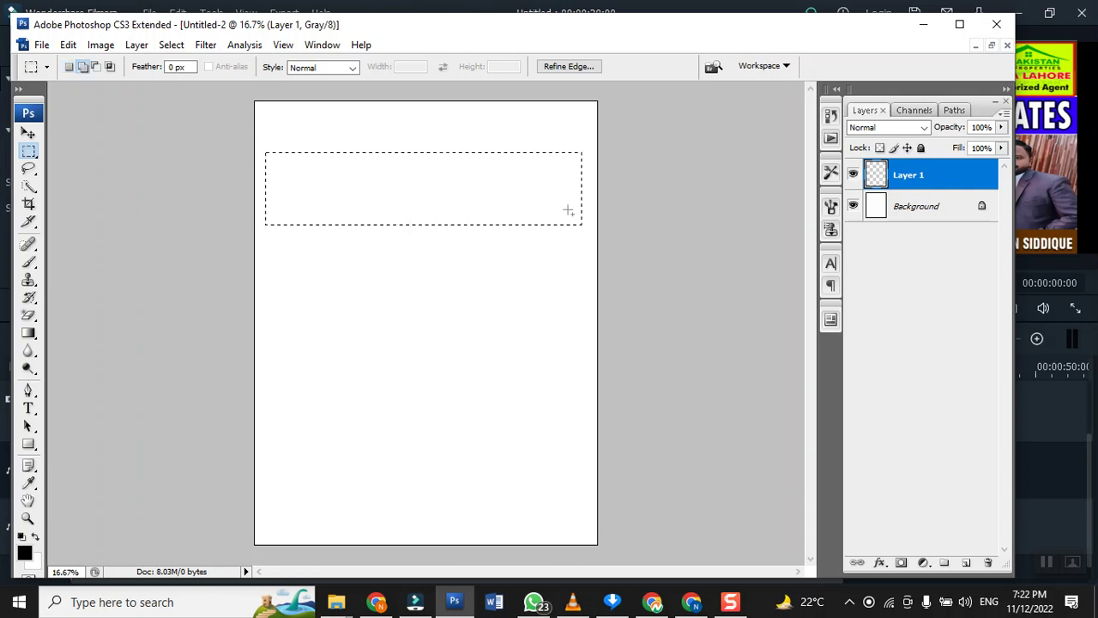
key(shift+F5)
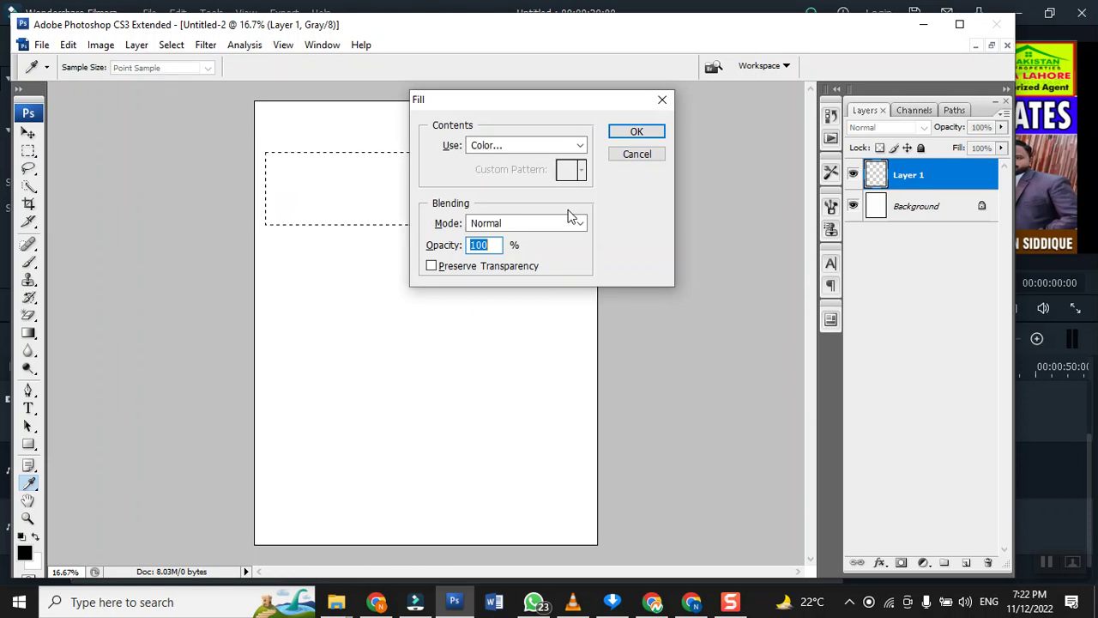
click(505, 148)
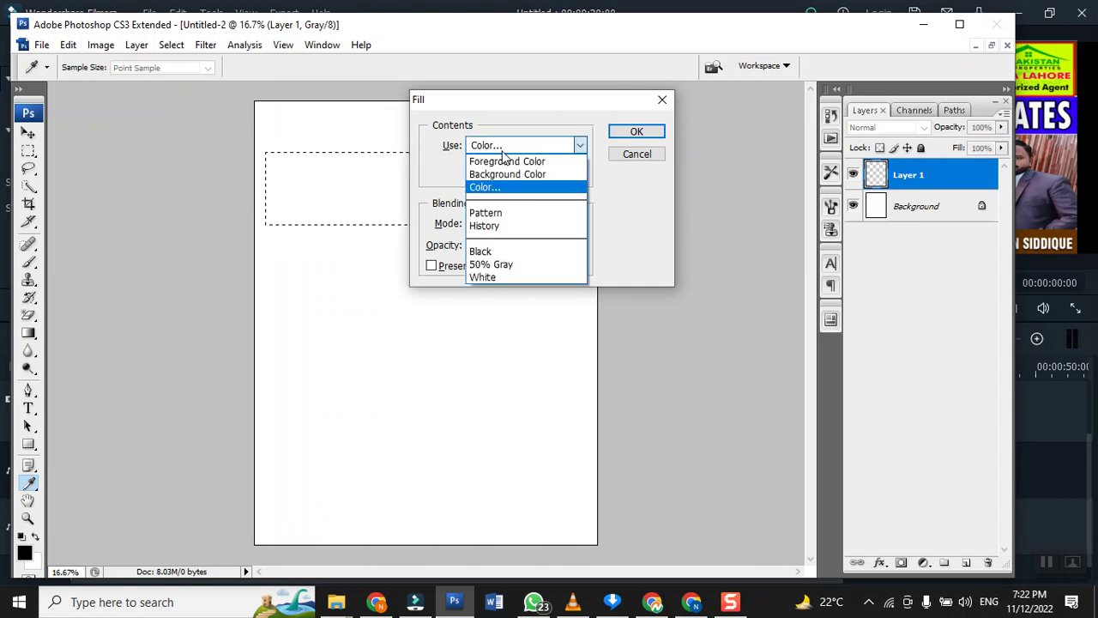
click(489, 186)
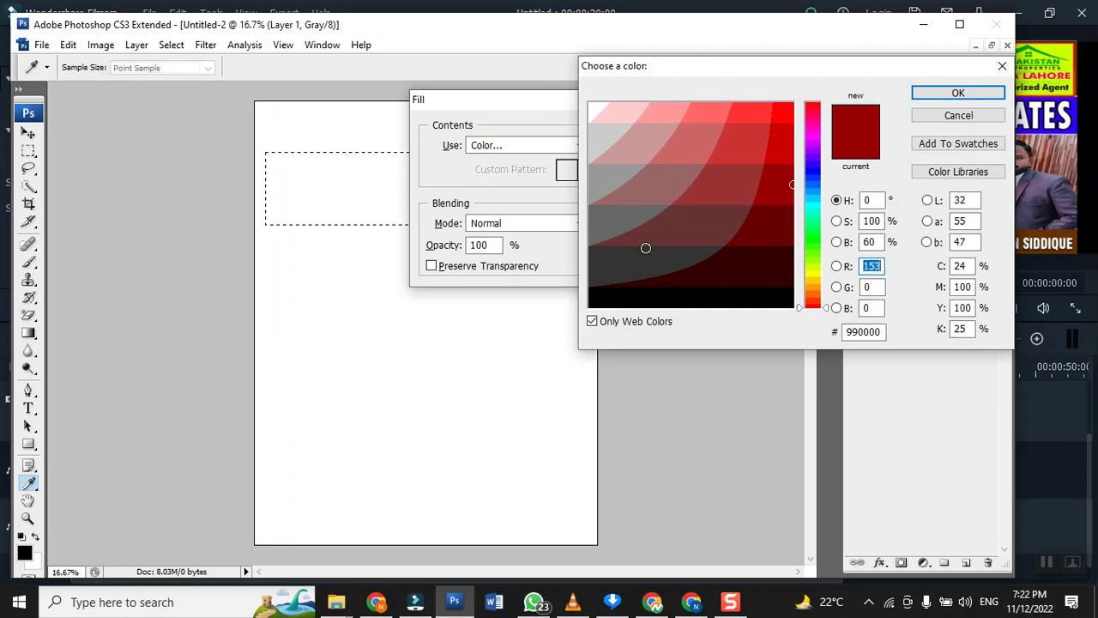
click(807, 175)
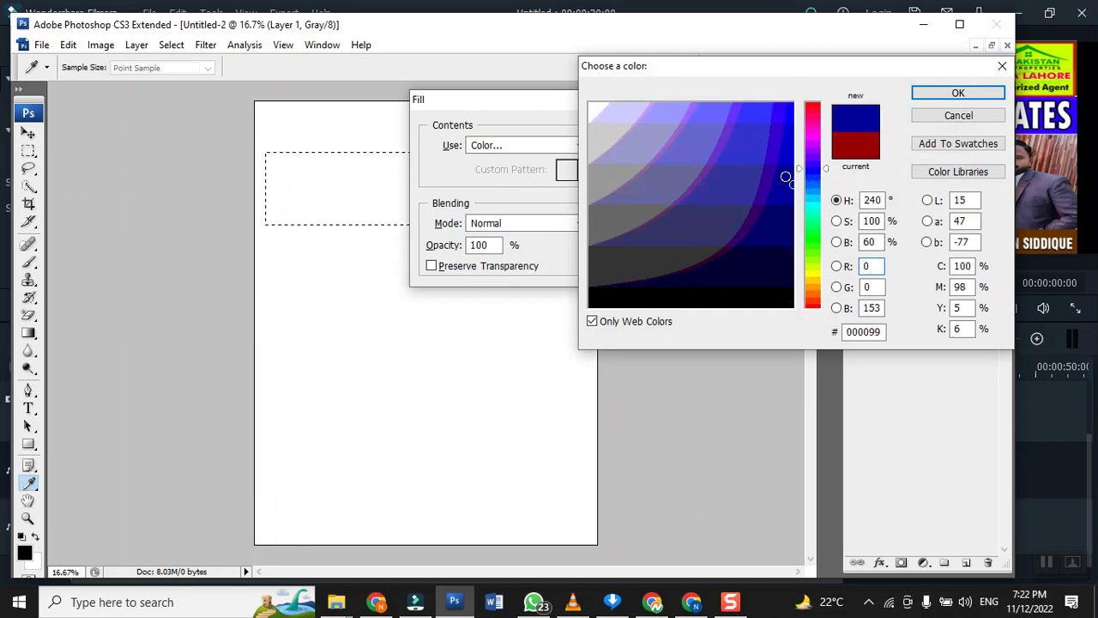
click(779, 155)
click(926, 98)
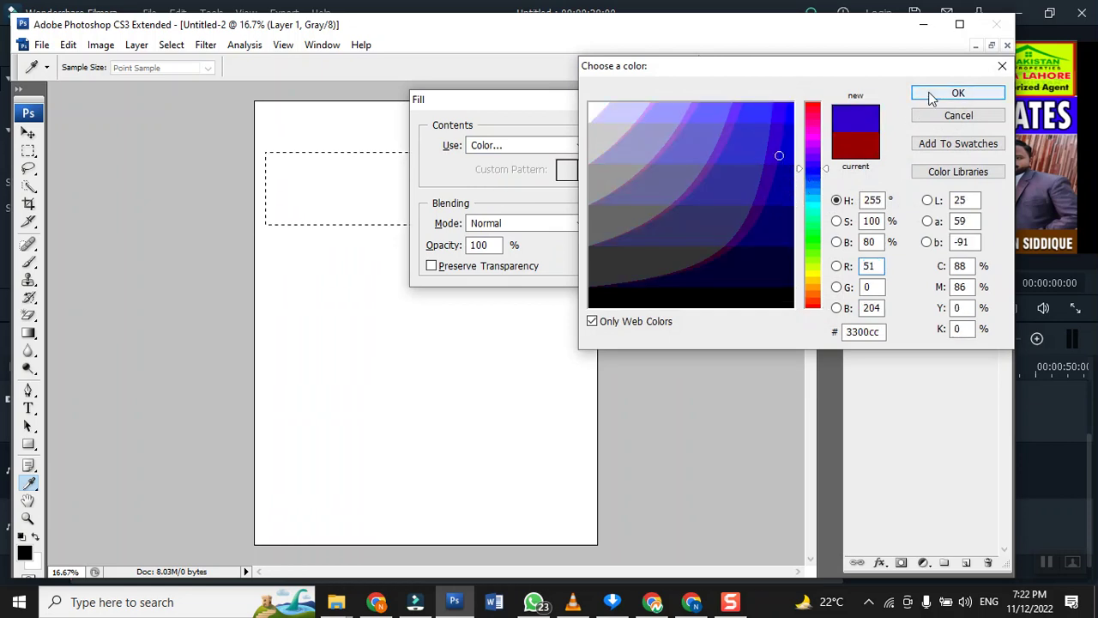
click(618, 133)
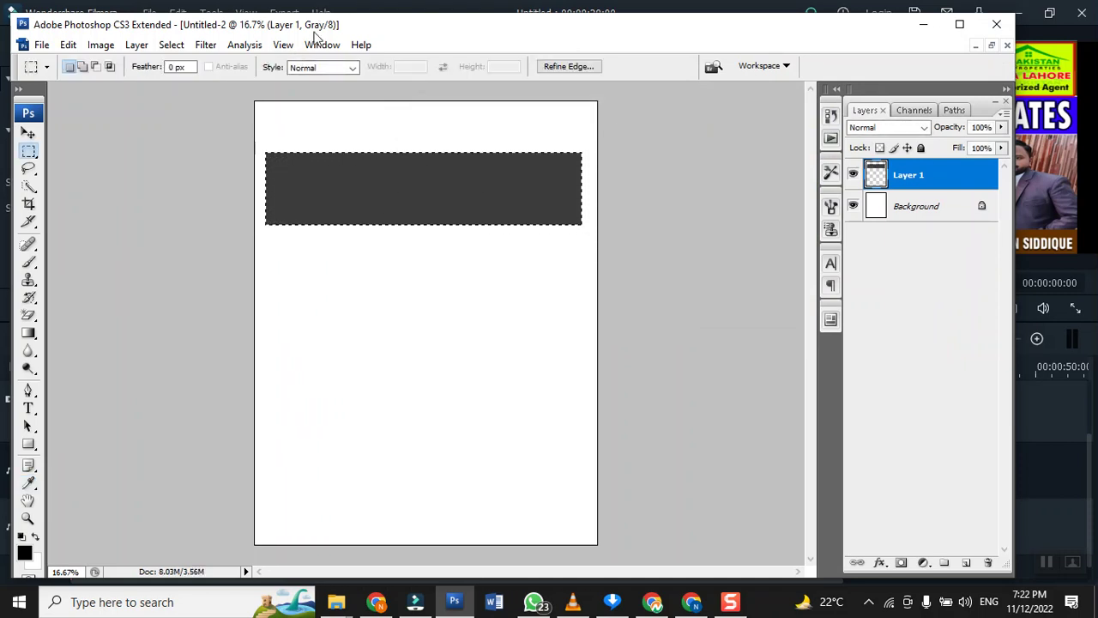
key(ctrl+z)
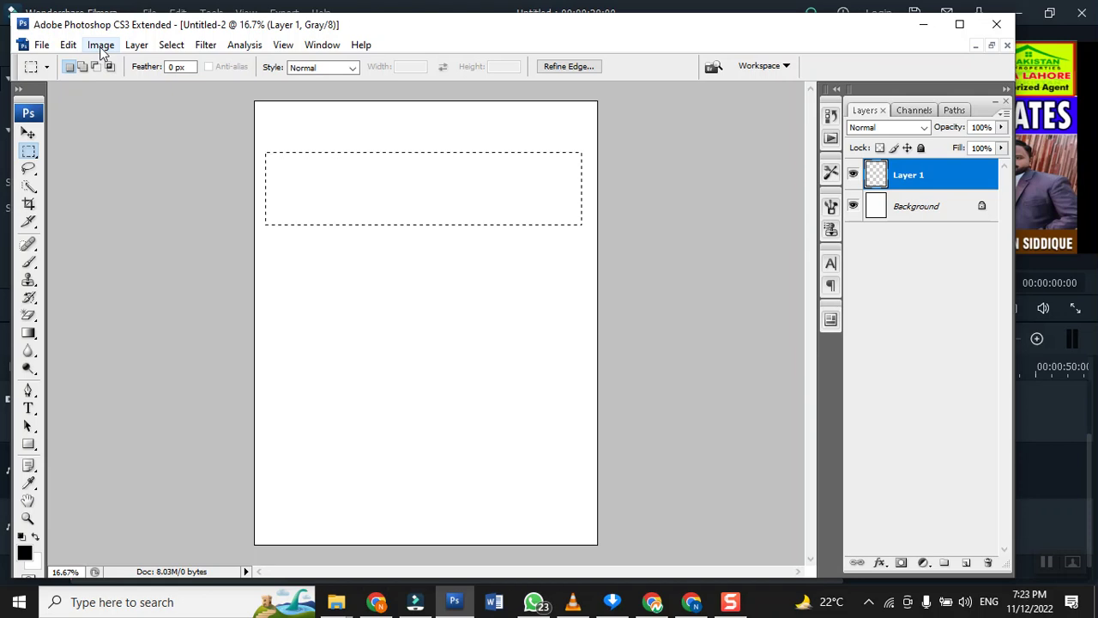
- Convert the document to RGB Color mode without flattening the layers
click(101, 47)
mouse_move(117, 64)
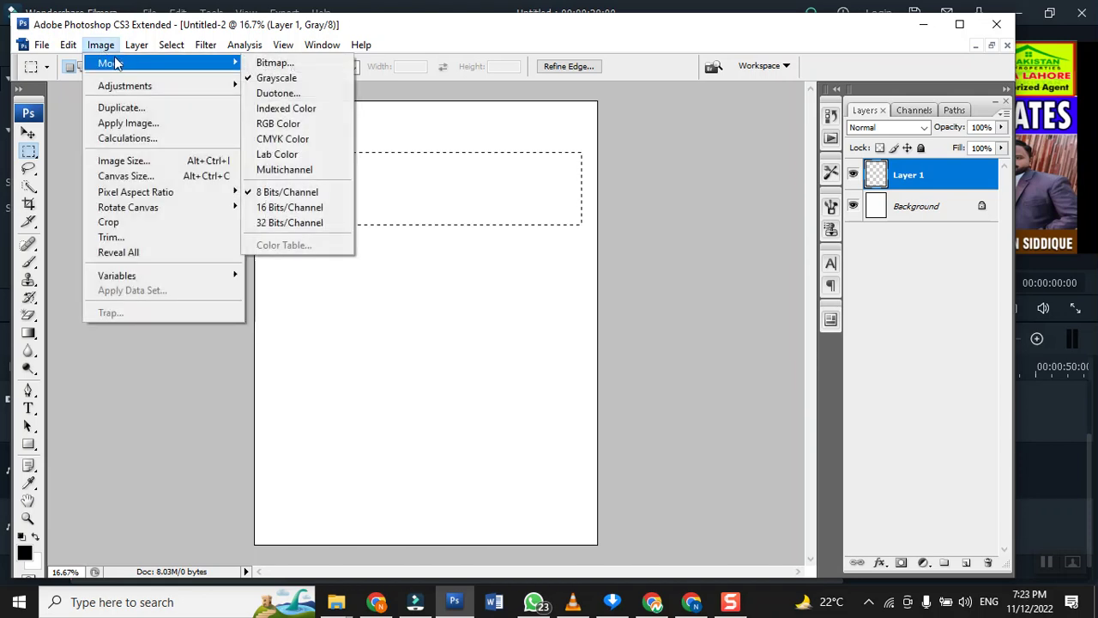
click(307, 126)
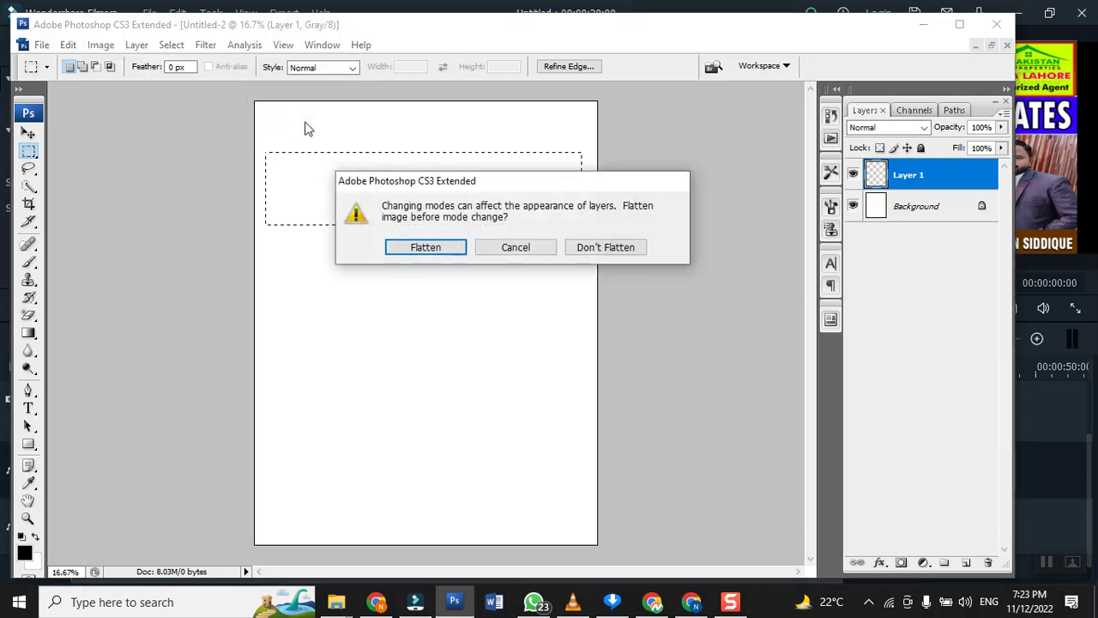
click(613, 249)
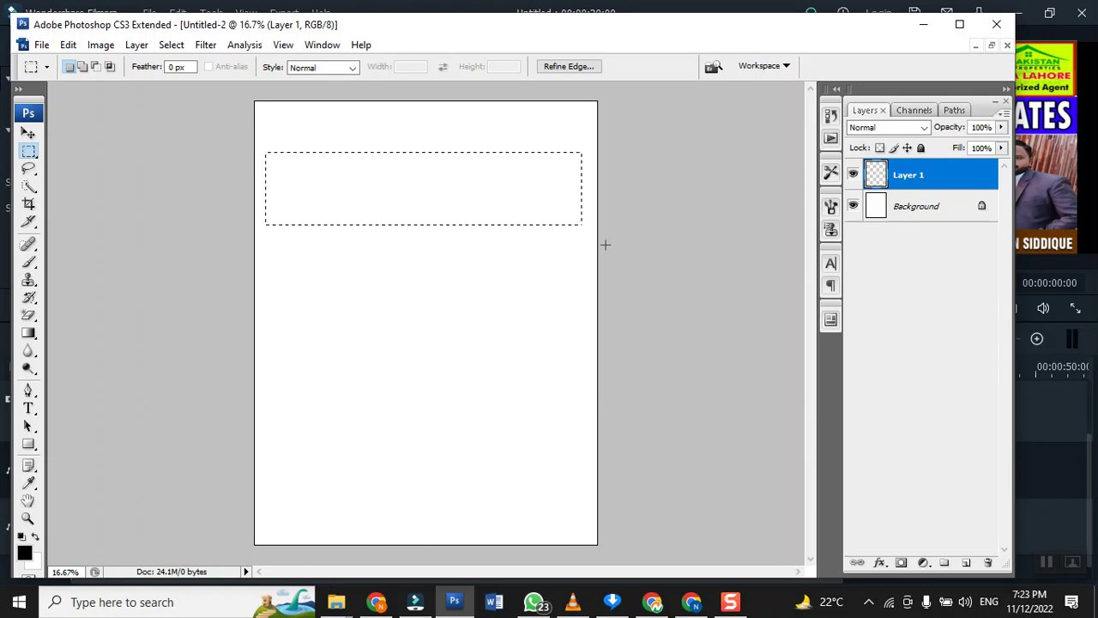
- Fill the rectangular selection on Layer 1 with the colour 330099 at 100% opacity and deselect it
key(shift+F5)
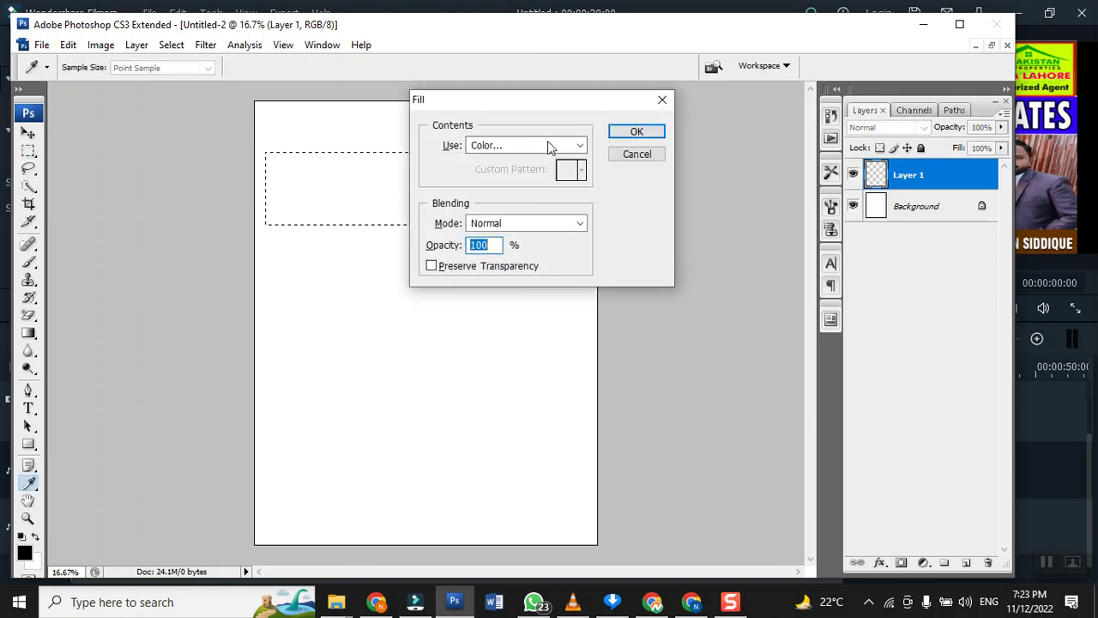
click(551, 146)
click(549, 187)
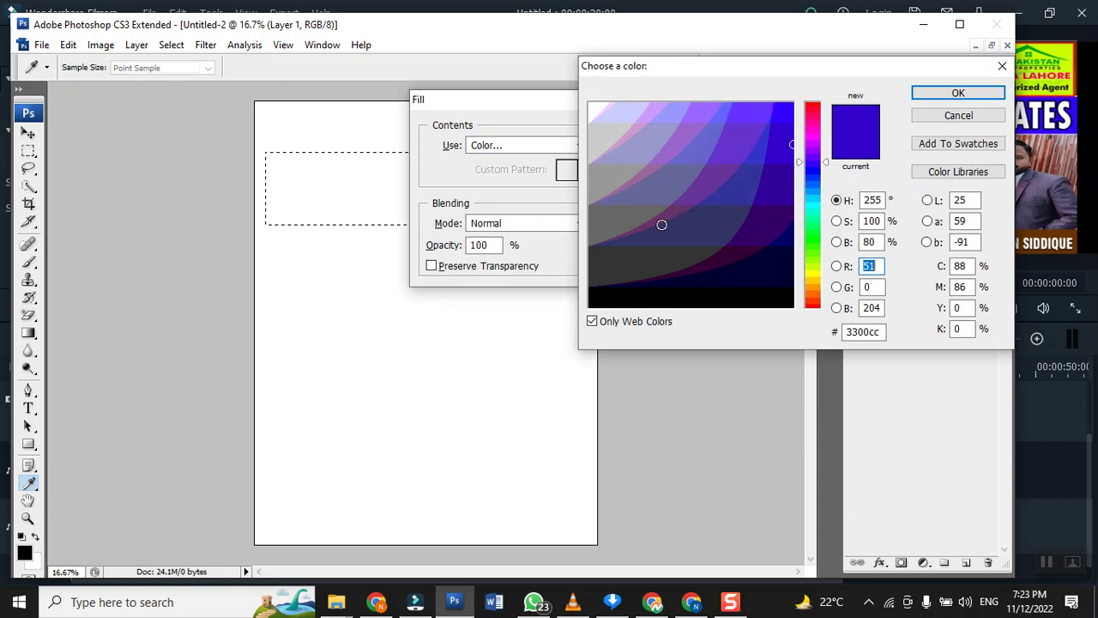
drag(767, 227, 773, 200)
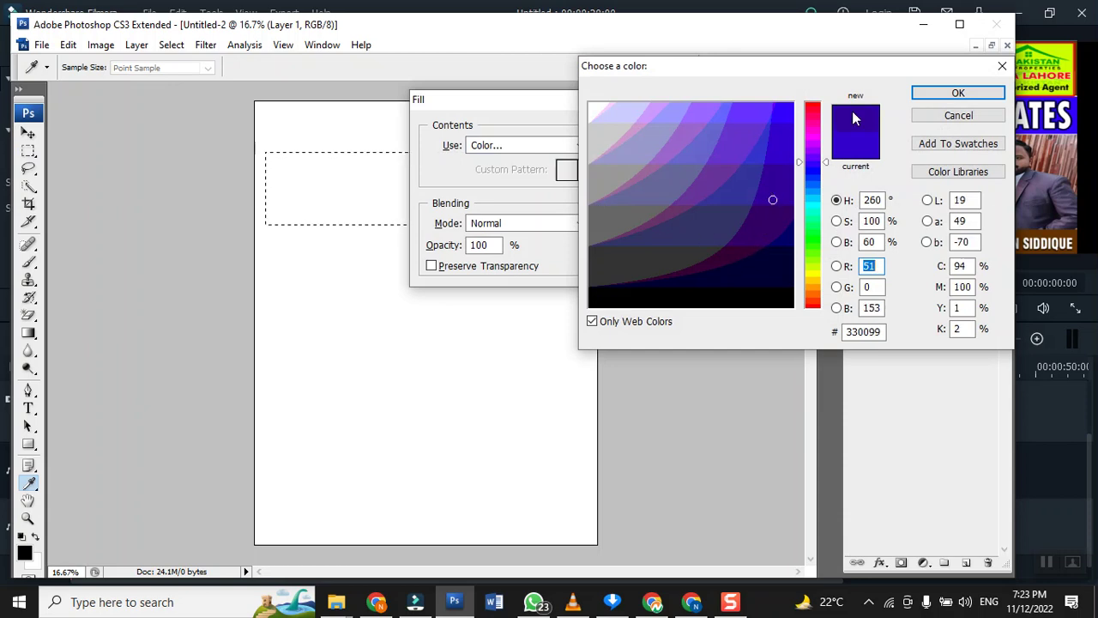
click(957, 92)
click(635, 133)
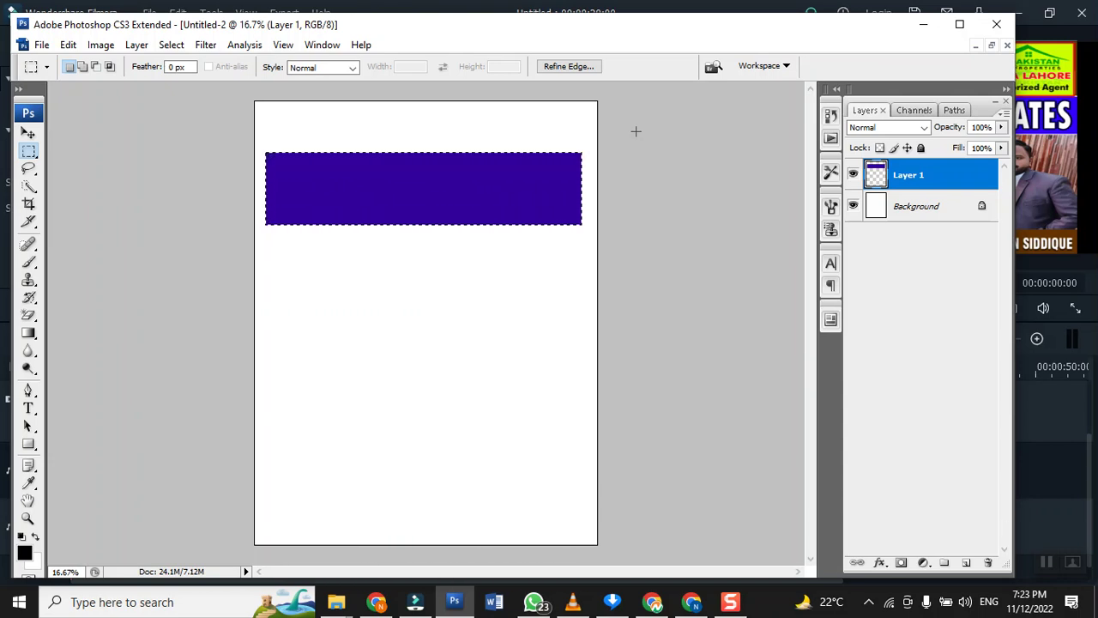
key(ctrl+d)
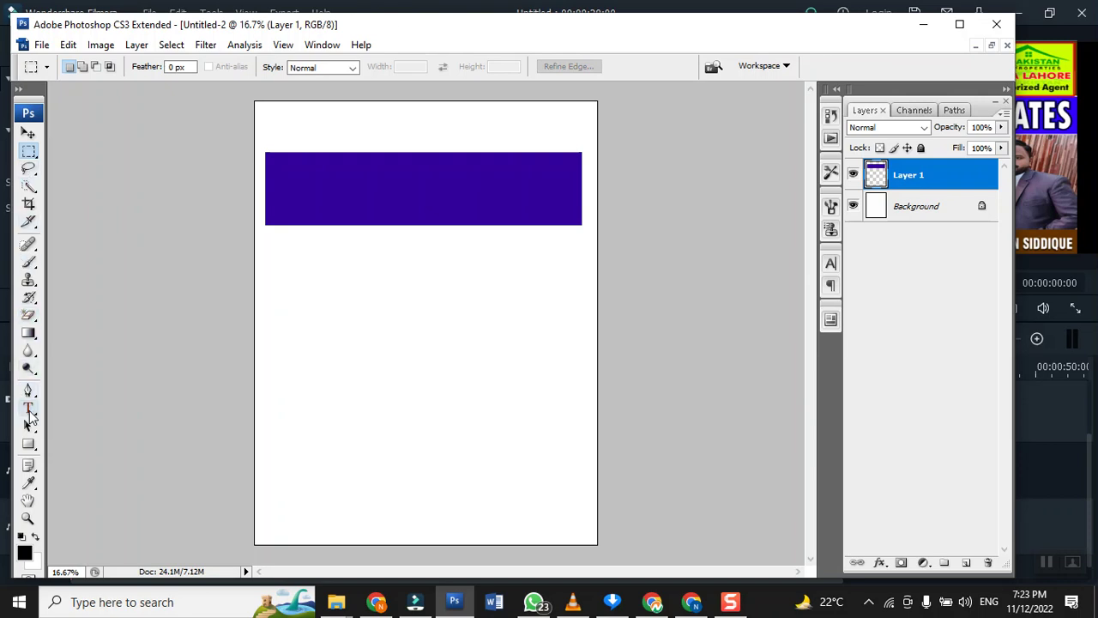
- Start a line of horizontal text near the left end of the purple bar
click(27, 411)
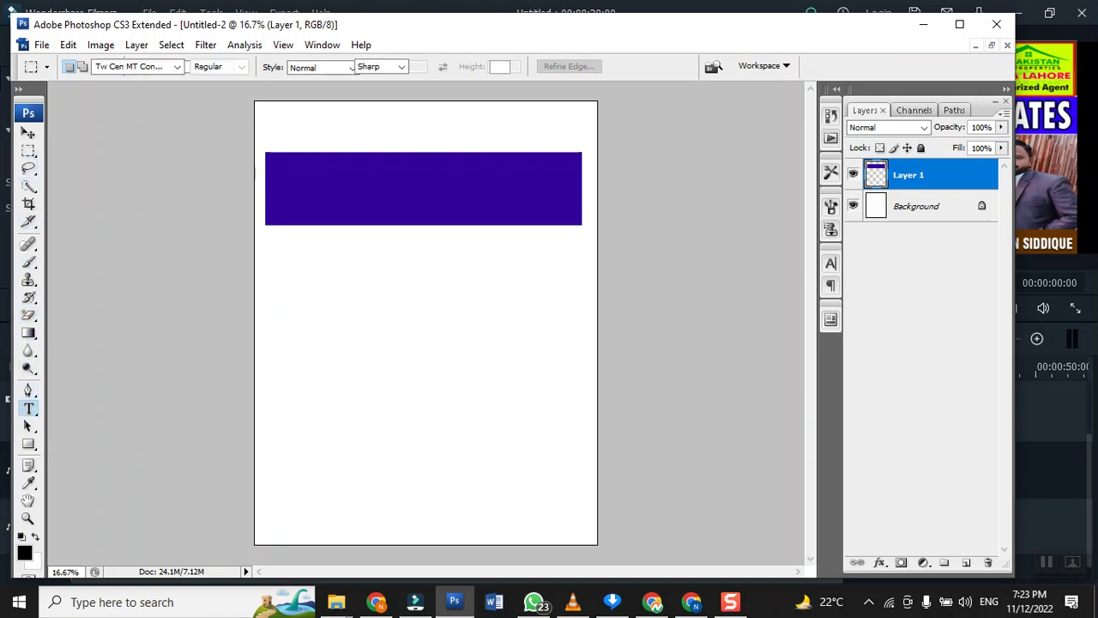
click(280, 186)
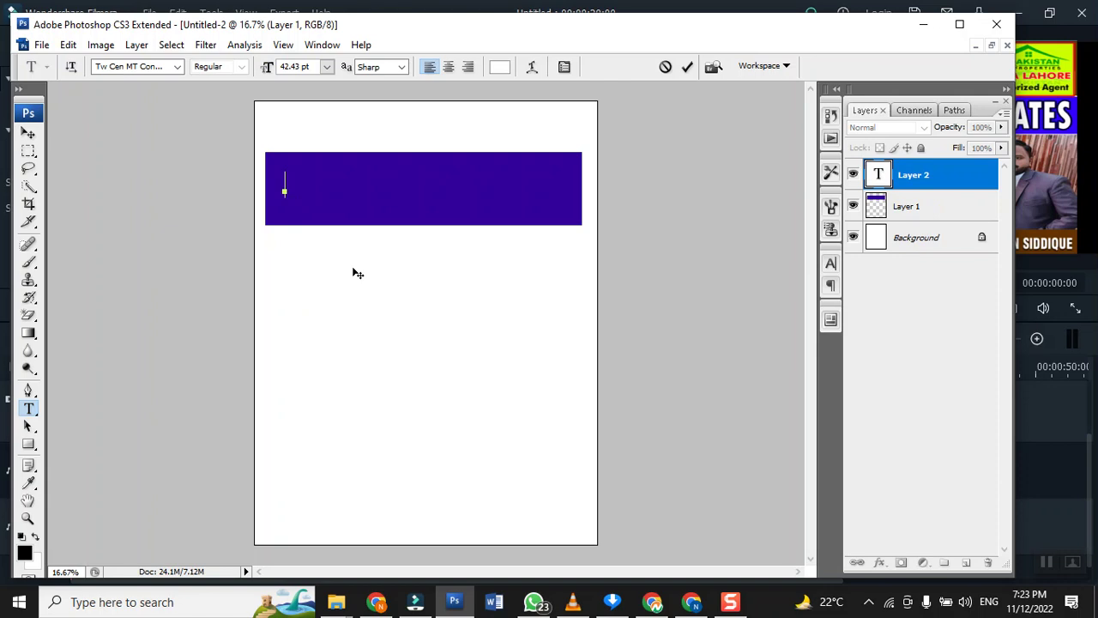
text(Filmora)
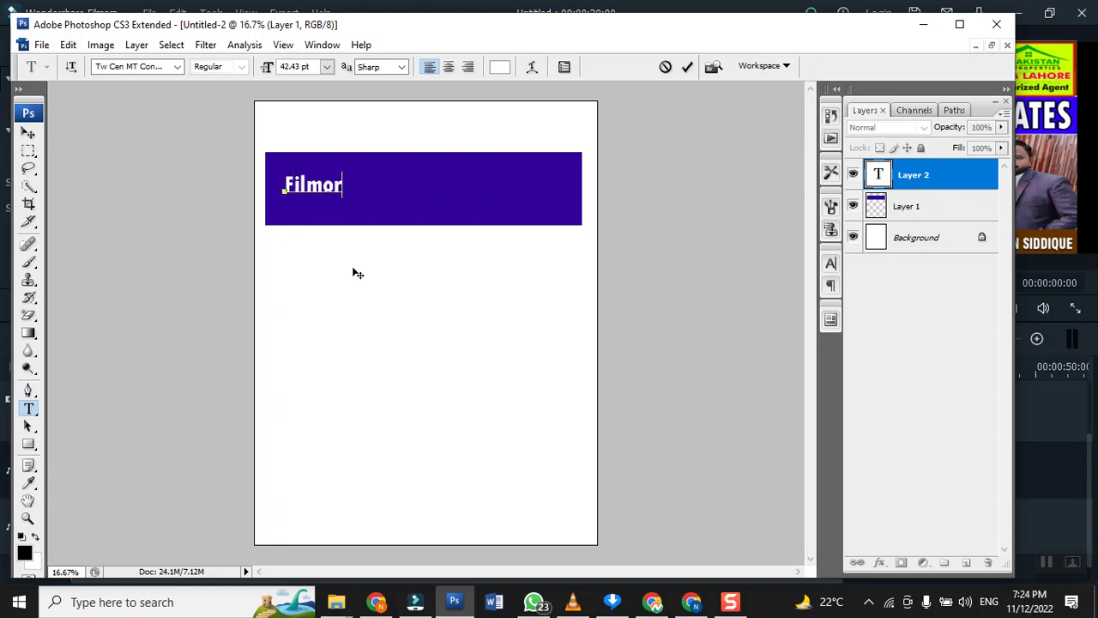
key(BackSpace)
key(BackSpace)
key(BackSpace)
key(BackSpace)
key(BackSpace)
key(BackSpace)
key(BackSpace)
- Enter "My Real Estate Projects" as the caption text on the purple bar
text(My)
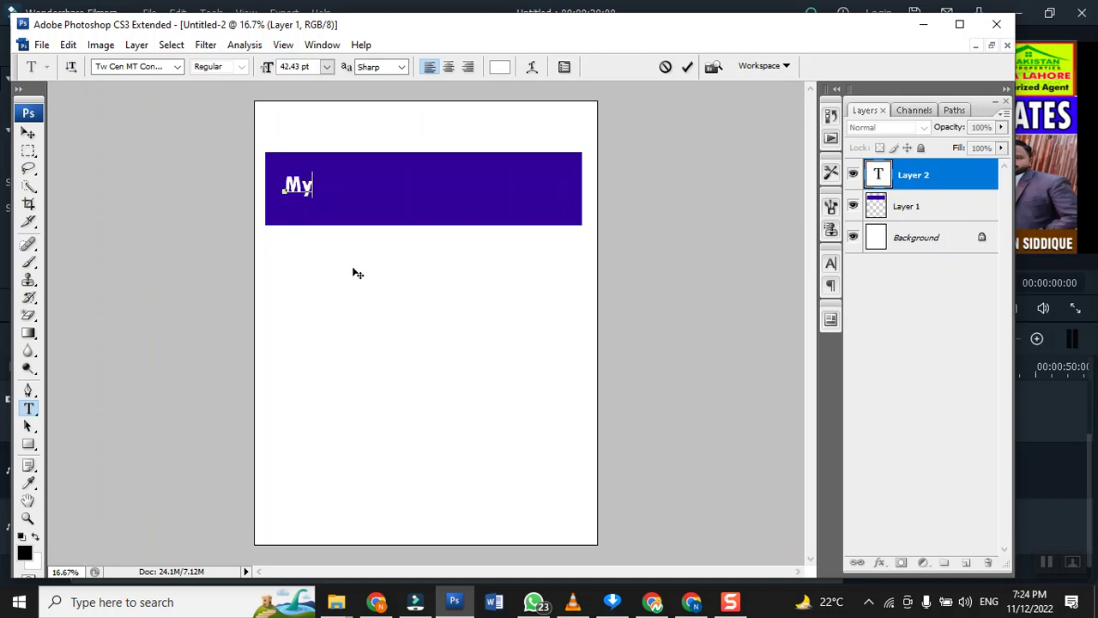
text( Real )
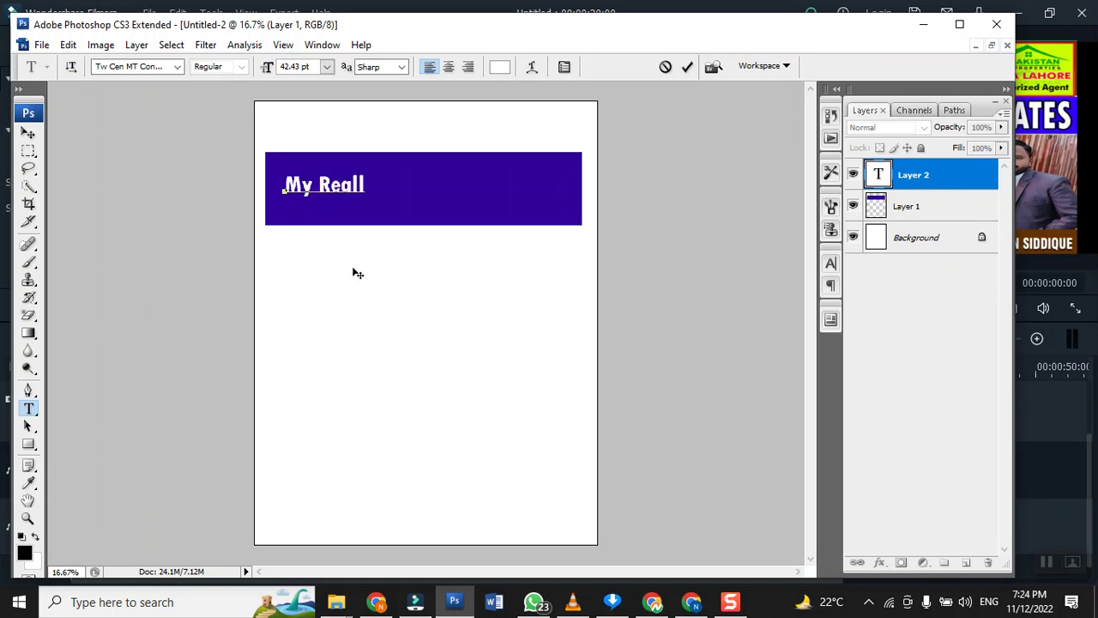
text(Estate Projects)
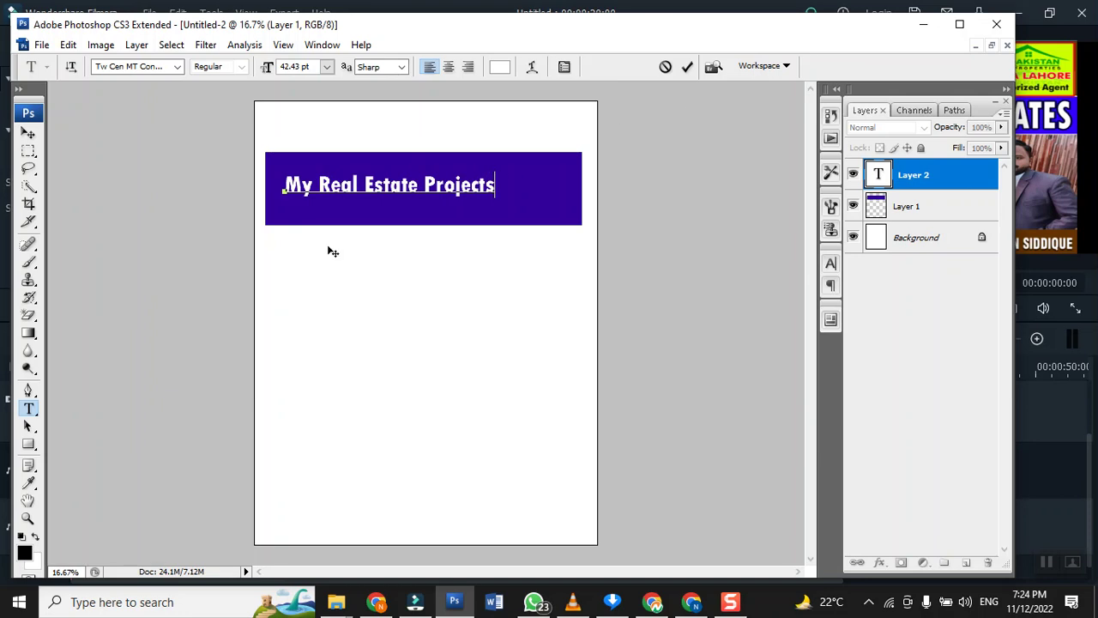
- Set the whole caption's font size to 60 pt and centre the text on the purple bar
triple_click(386, 192)
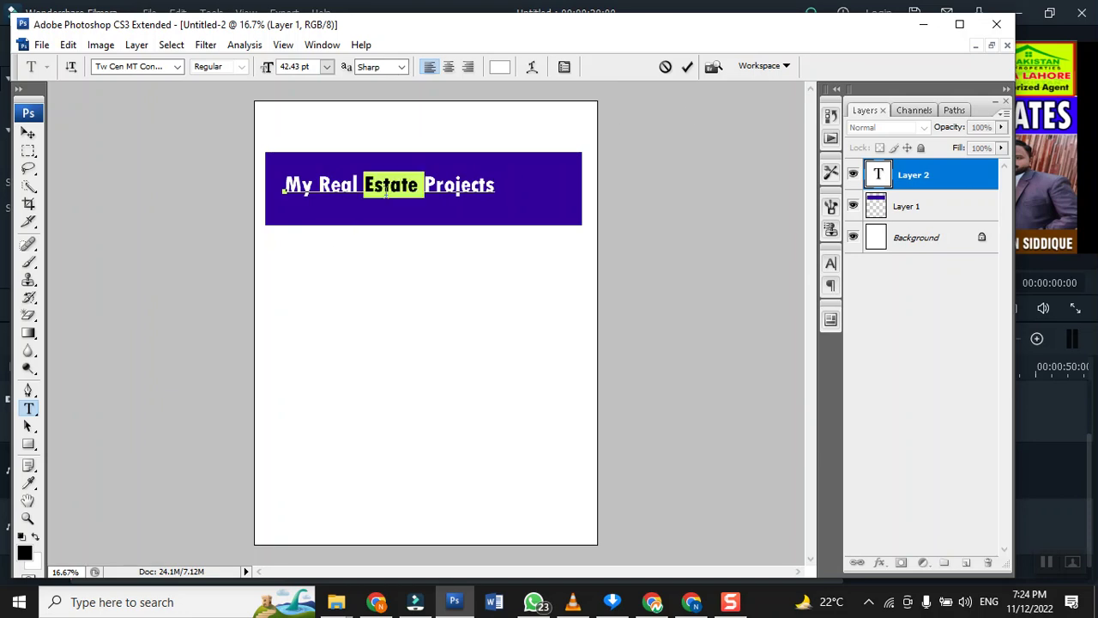
click(326, 69)
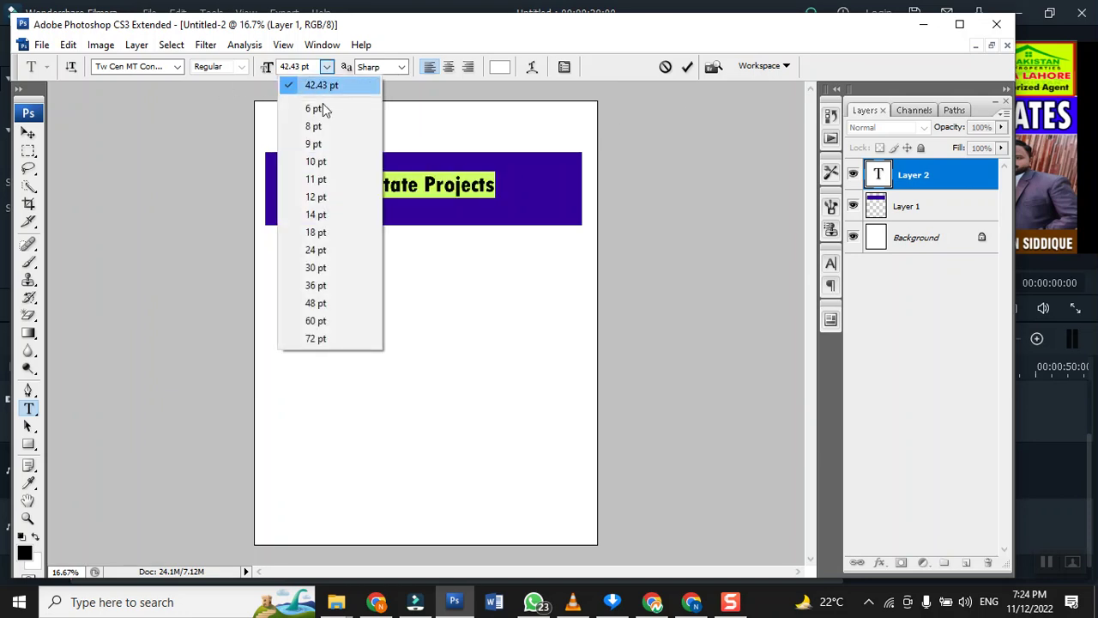
click(316, 321)
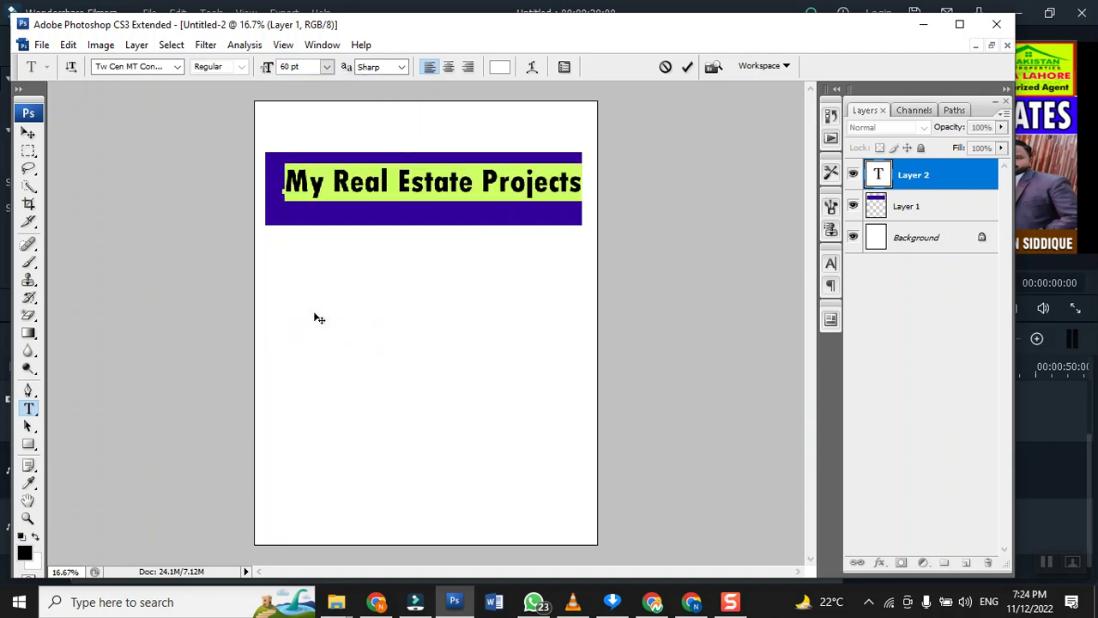
click(28, 133)
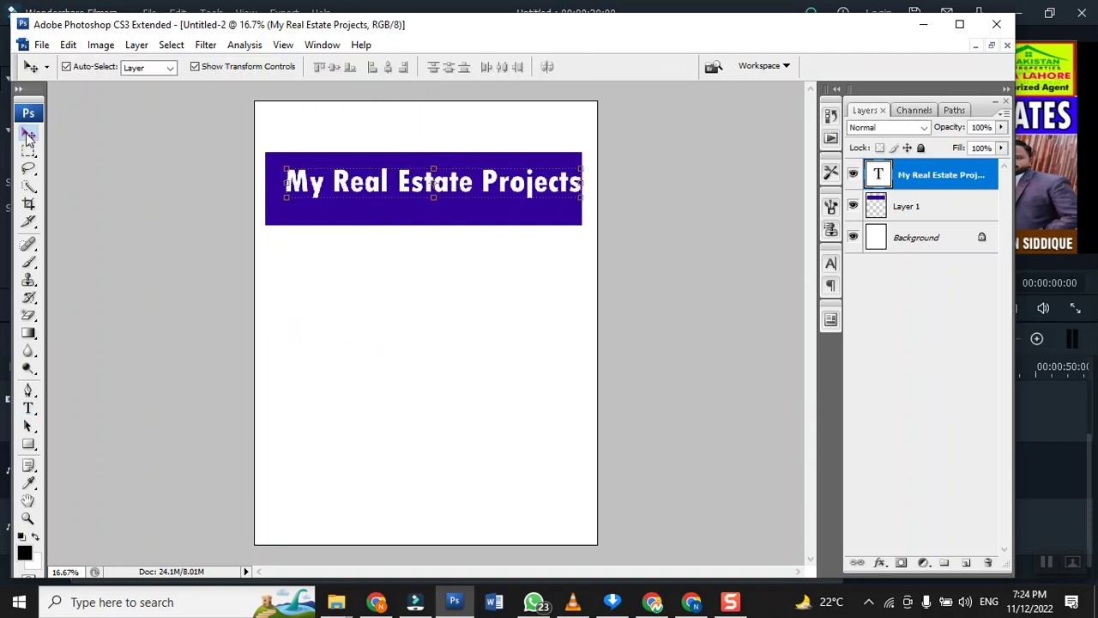
drag(317, 188, 310, 194)
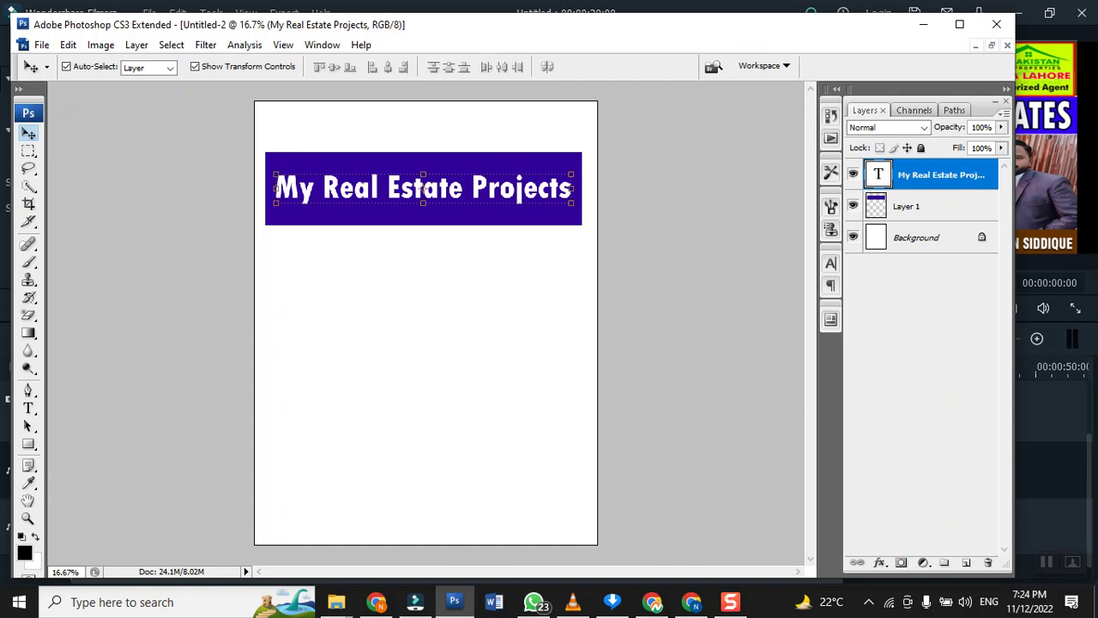
- Crop the document to the edges of the purple caption bar
click(29, 206)
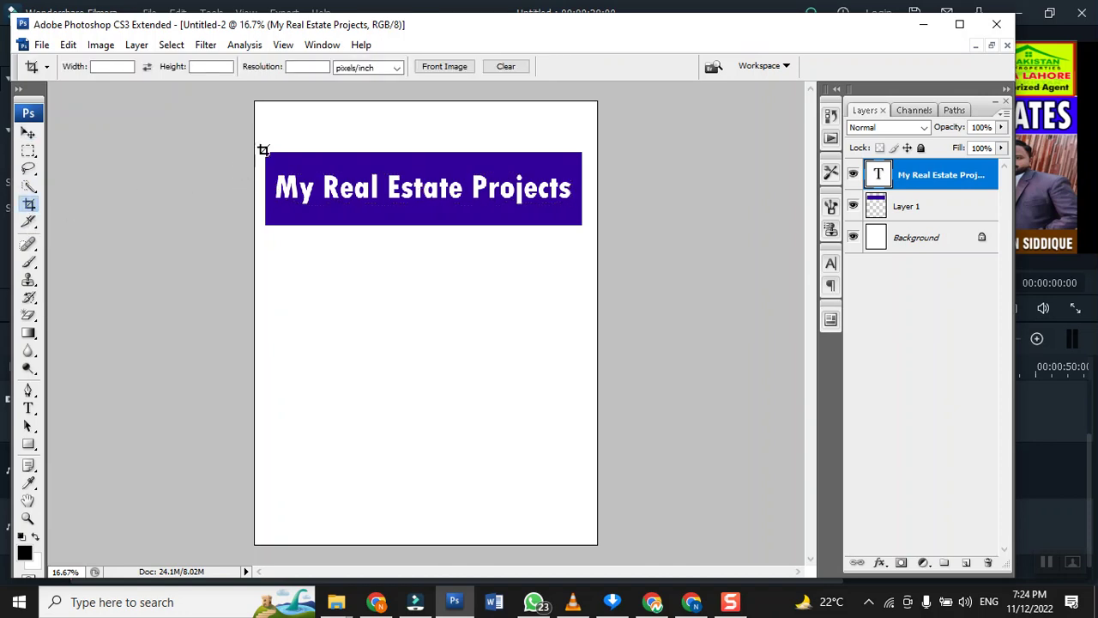
drag(263, 151, 582, 225)
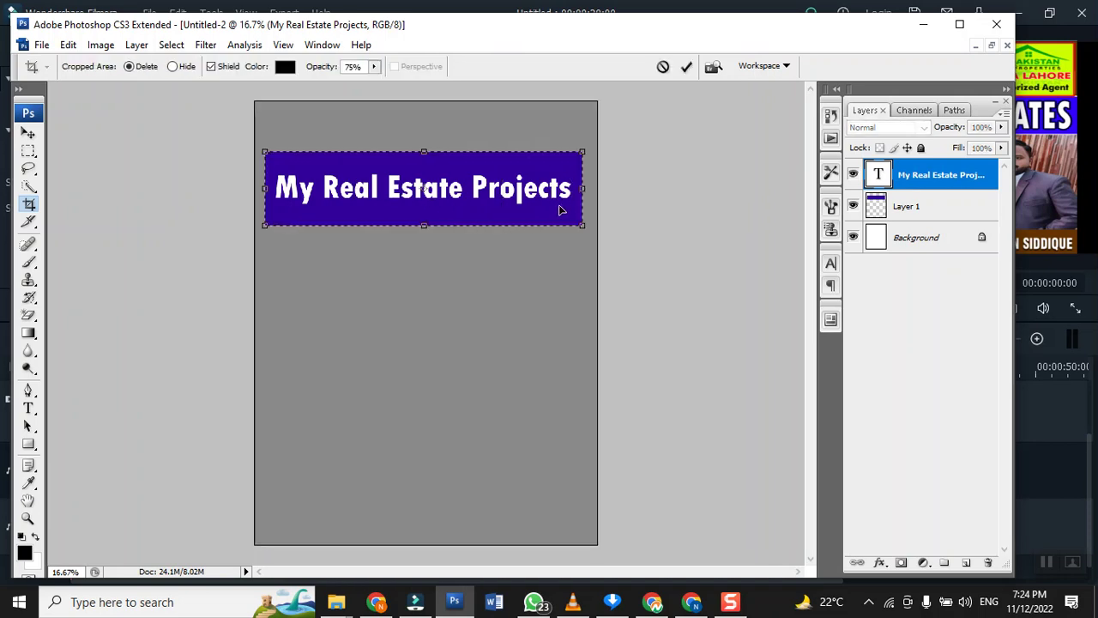
key(Return)
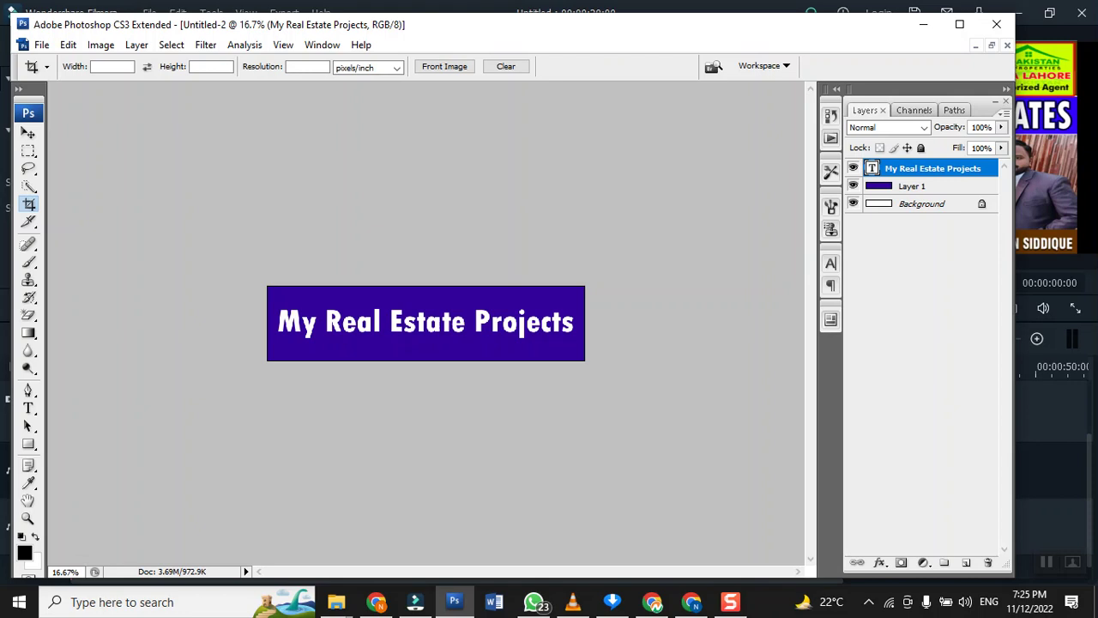
- Start saving the cropped caption document under a new name in PNG format
click(41, 45)
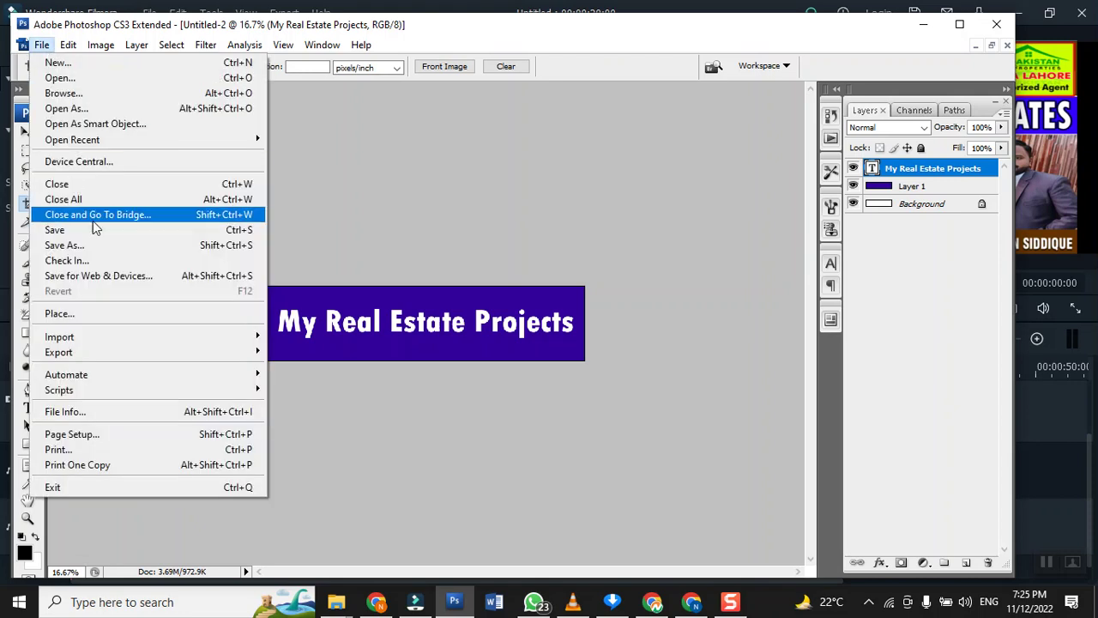
click(118, 246)
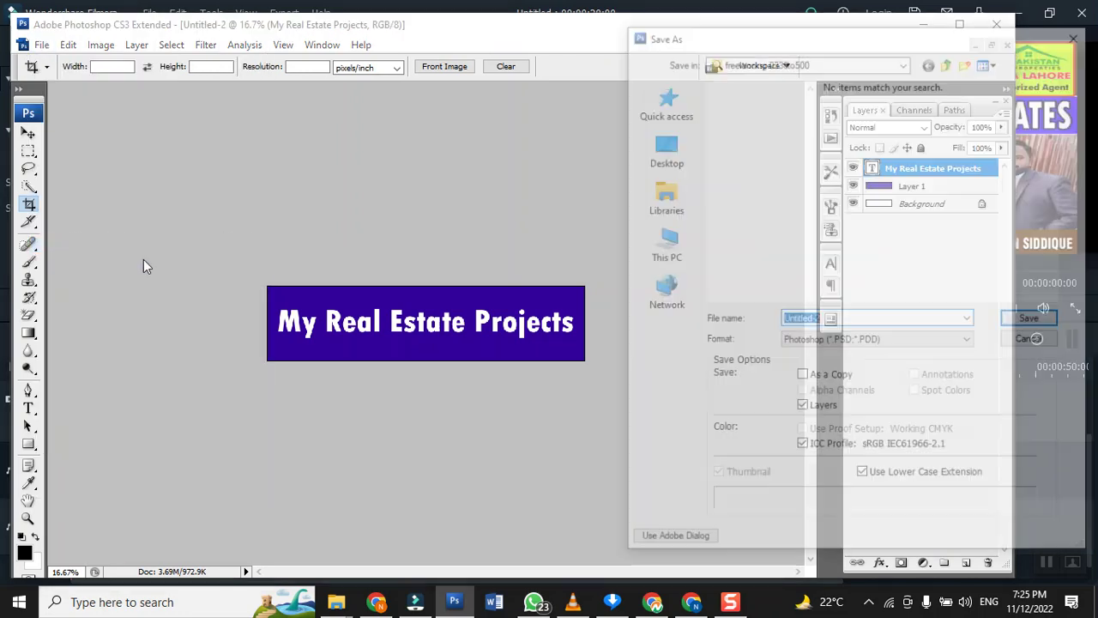
click(852, 341)
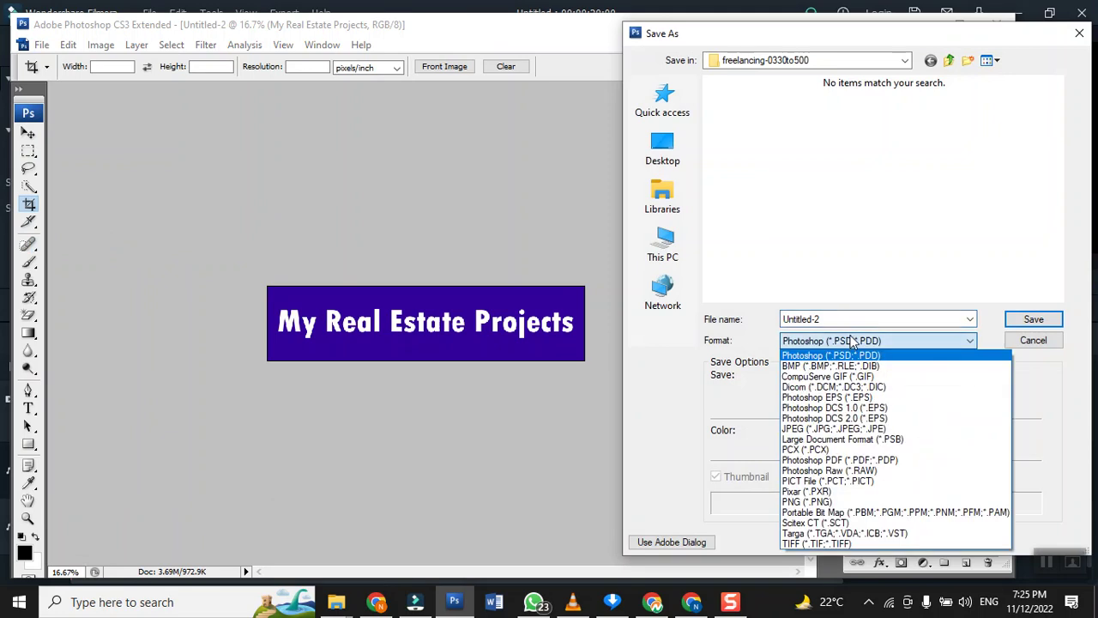
click(846, 503)
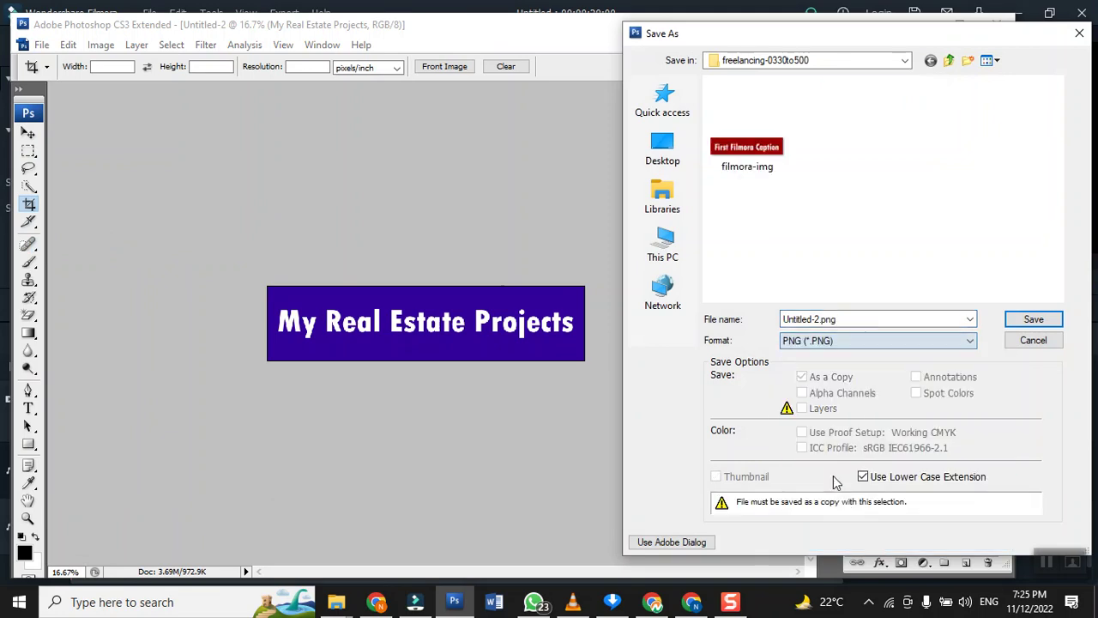
click(883, 318)
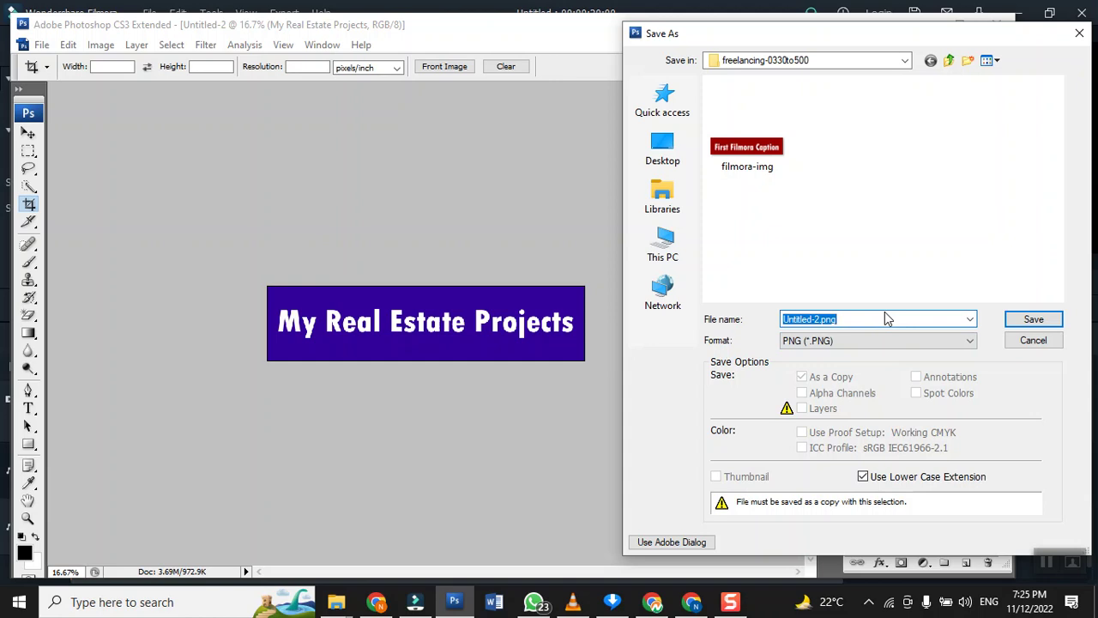
- Create a folder named 12-11-22 inside dm-cantt-branch's freelancing-630to800 folder and open it as the save location
click(949, 62)
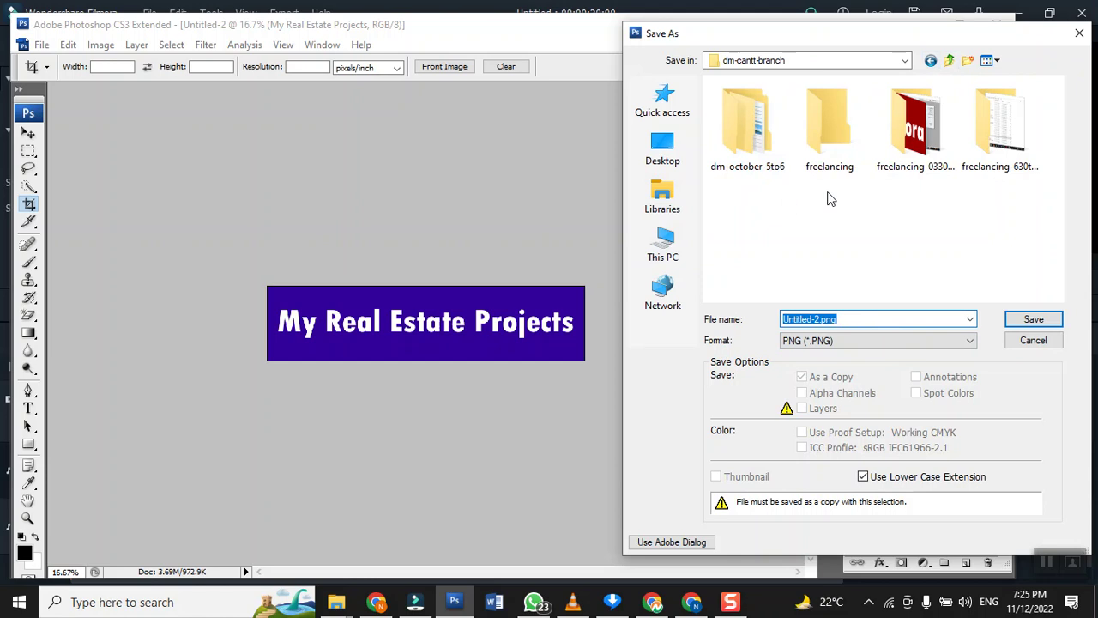
double_click(1000, 123)
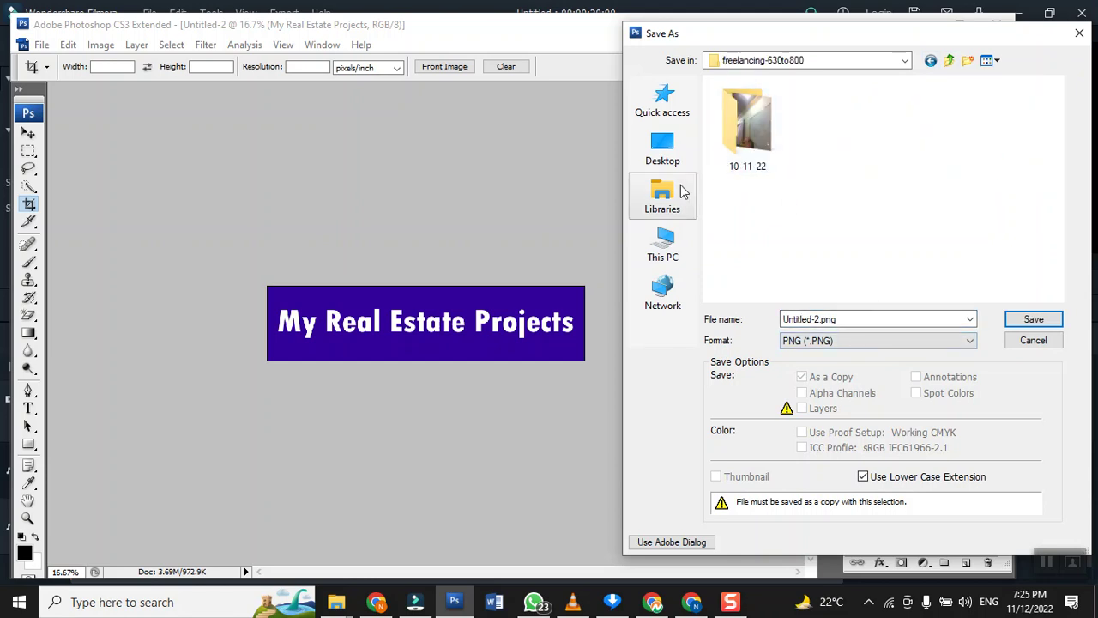
click(969, 61)
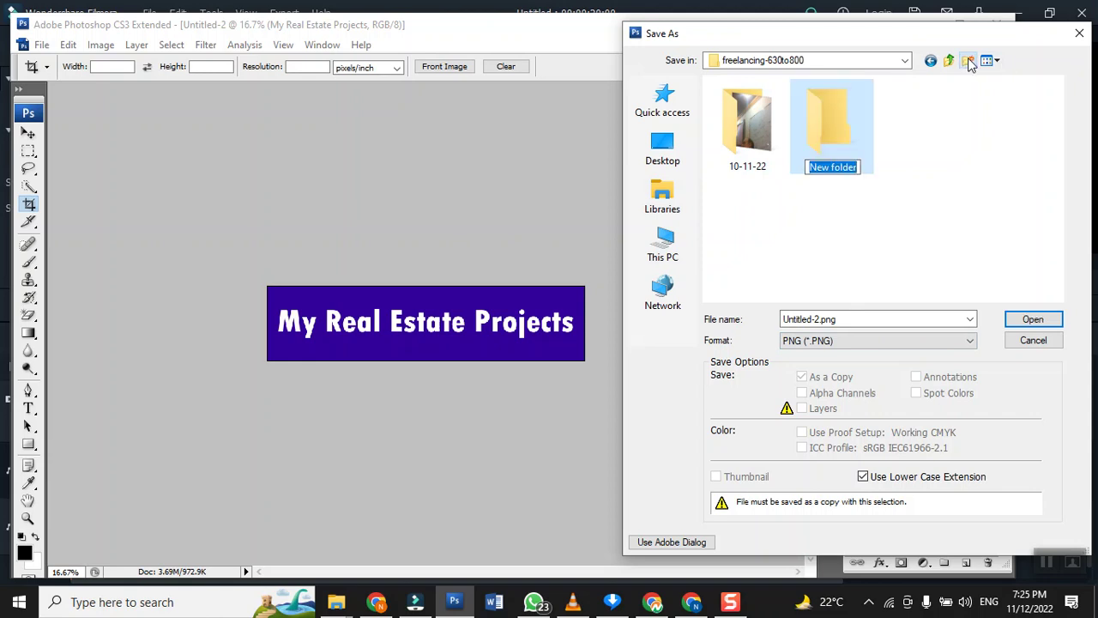
text(12-11-)
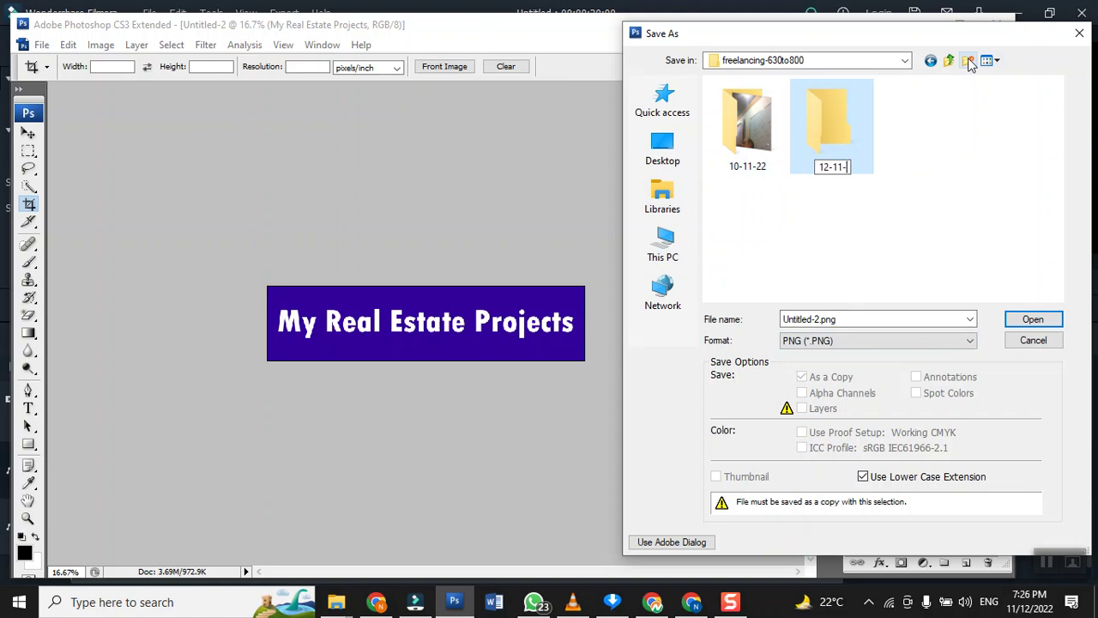
text(22)
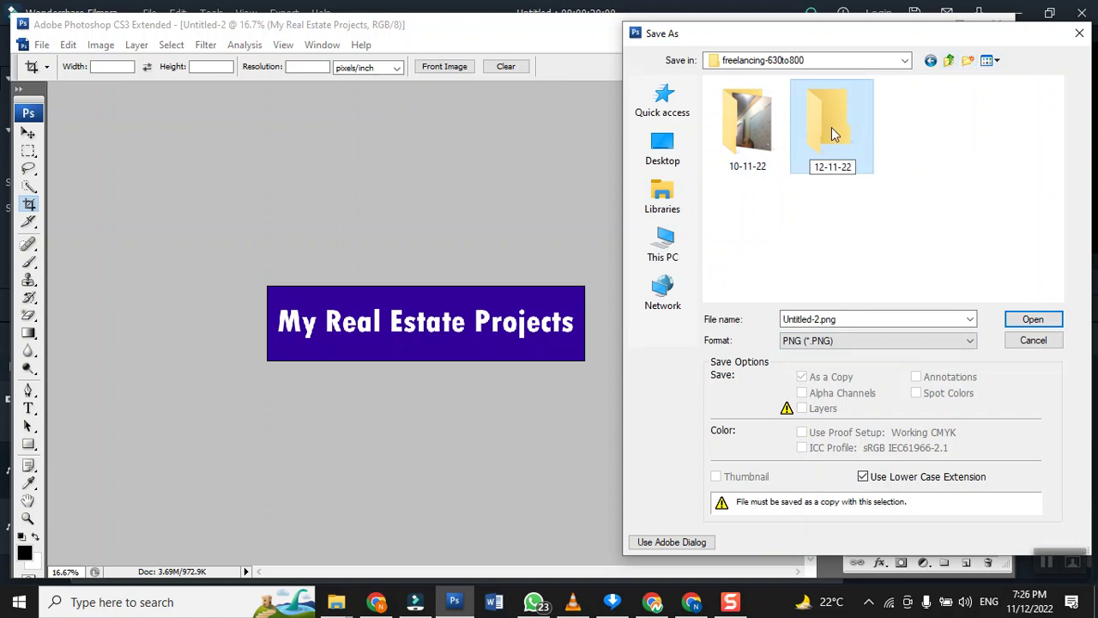
double_click(832, 127)
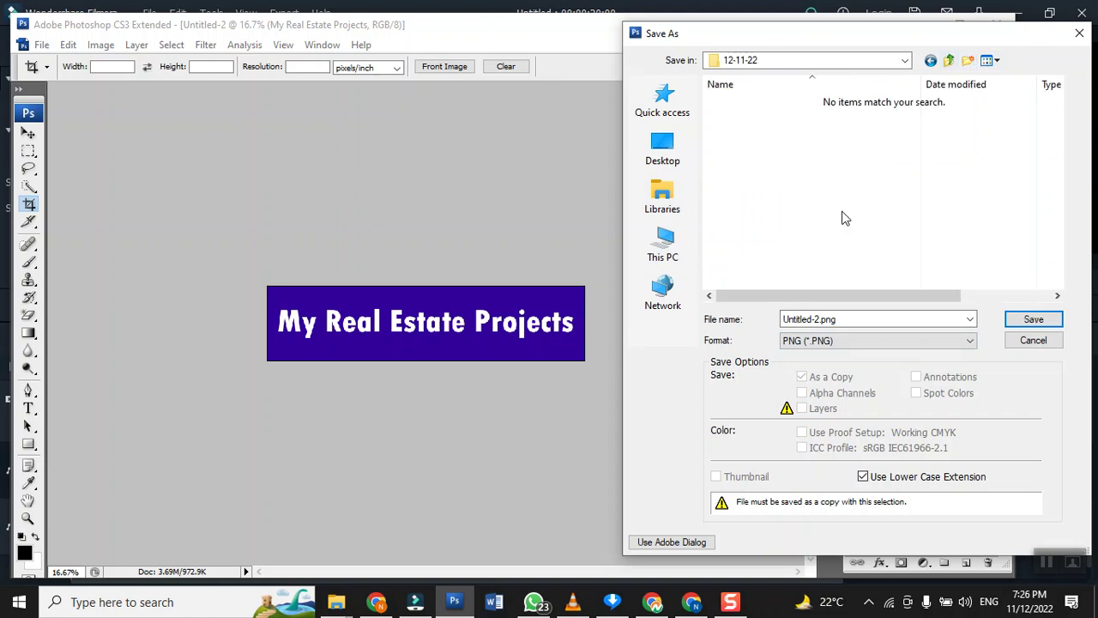
- Save the PNG copy as real-estate-caption with interlacing set to None
double_click(867, 319)
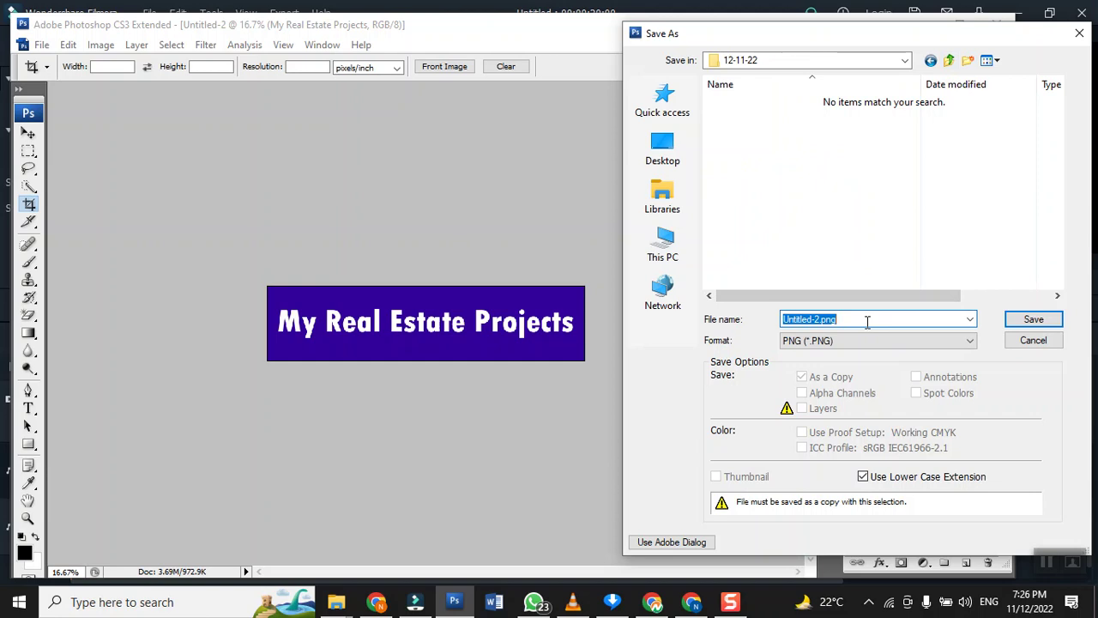
text(real-)
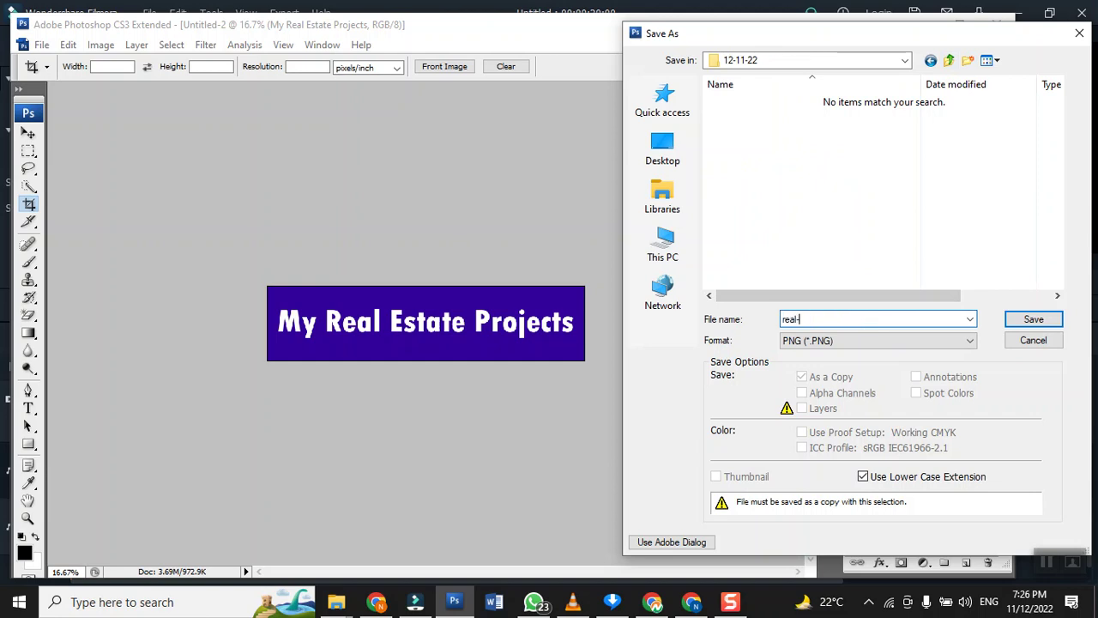
text(estate-caption)
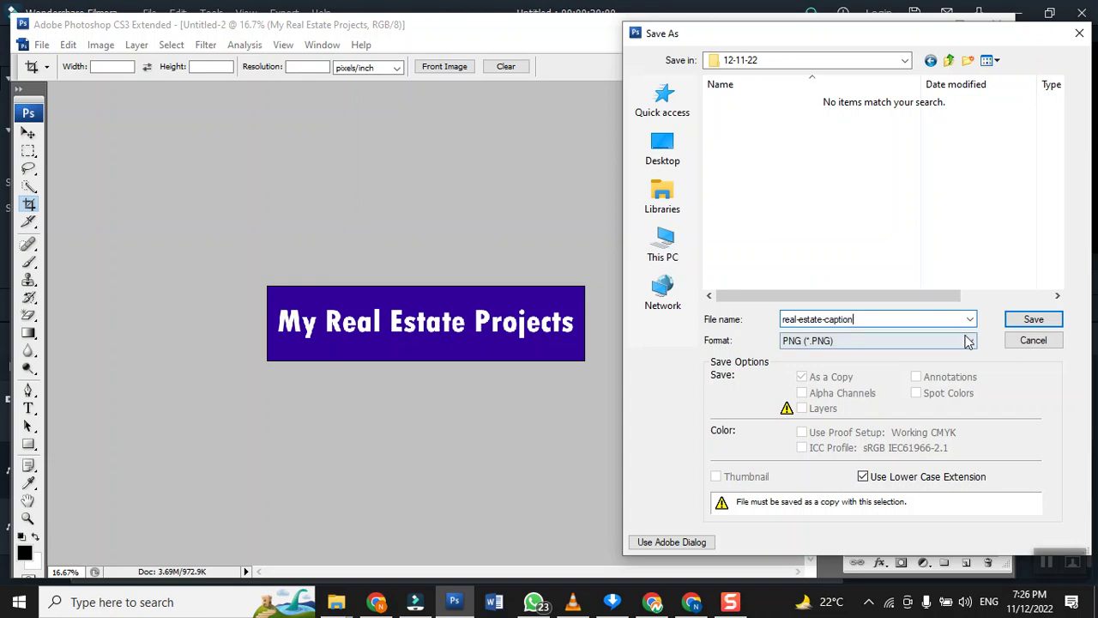
click(1017, 317)
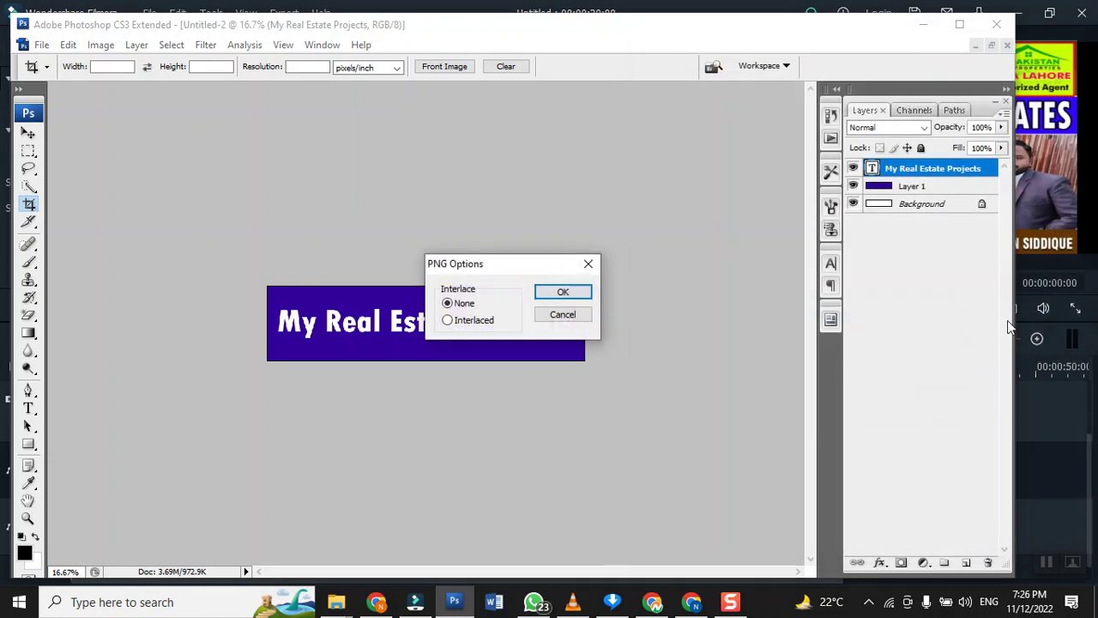
click(571, 294)
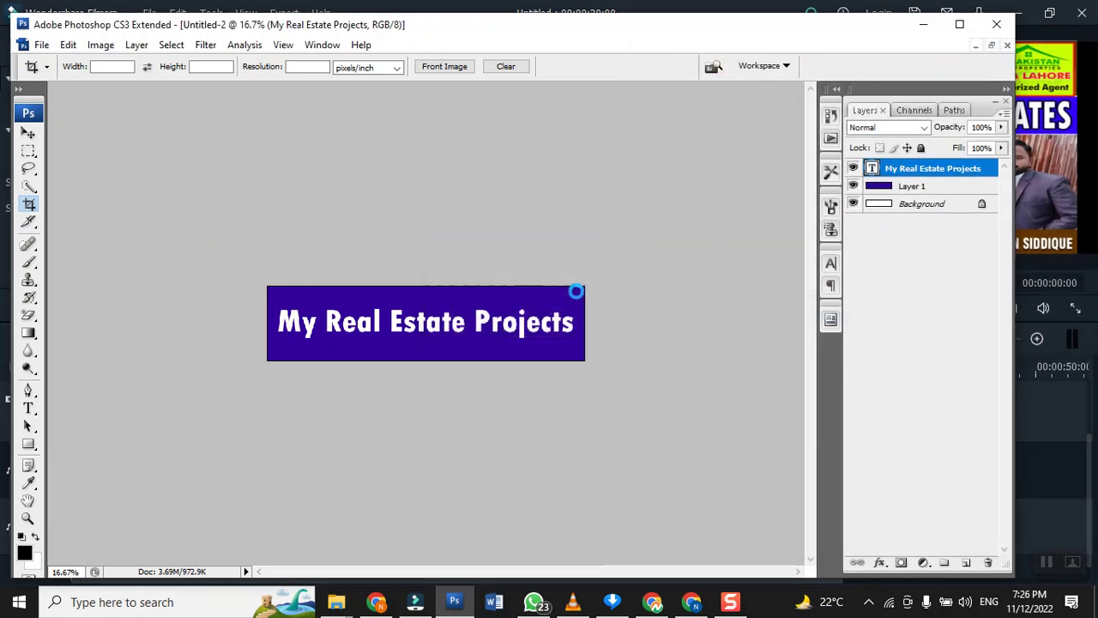
- Switch to Filmora and import real-estate-caption from the 12-11-22 folder under peak, dm-cantt-branch, freelancing-630to800
click(426, 605)
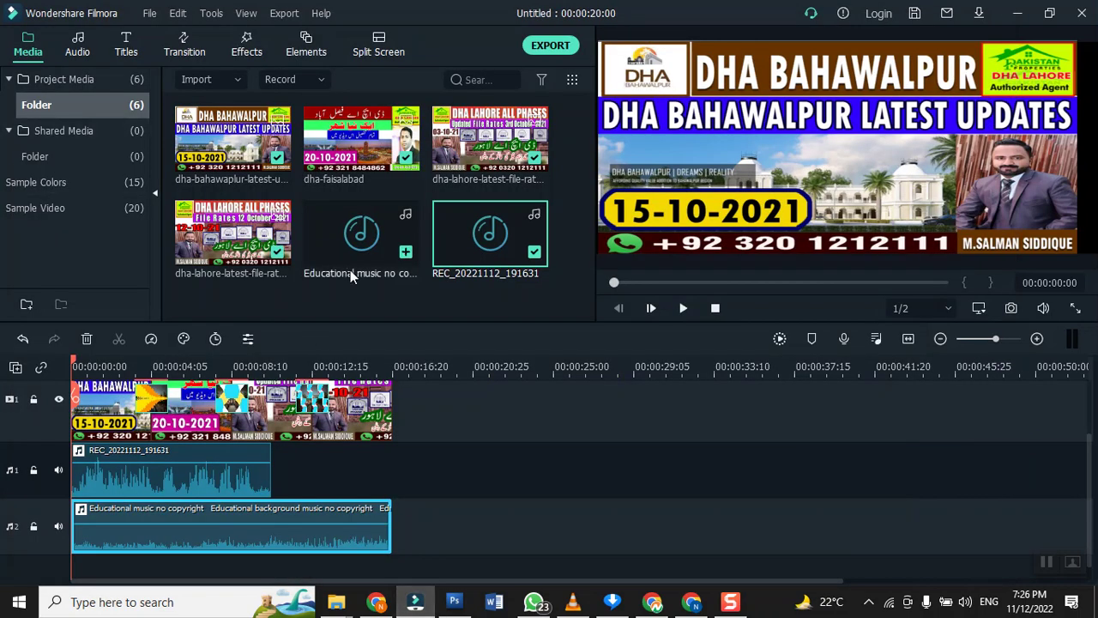
double_click(507, 303)
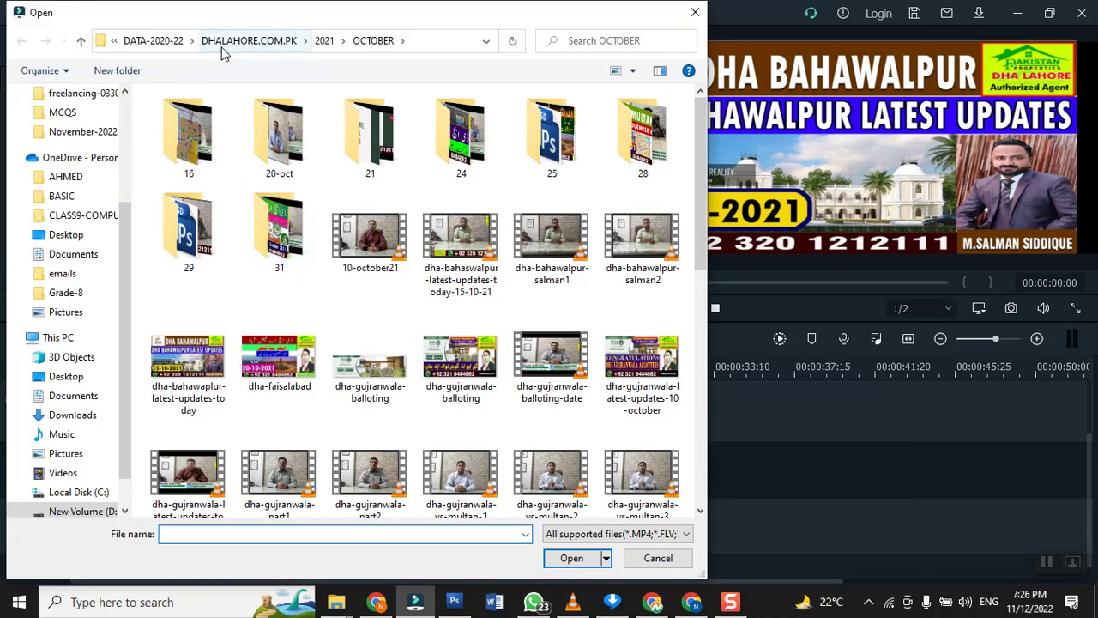
click(170, 49)
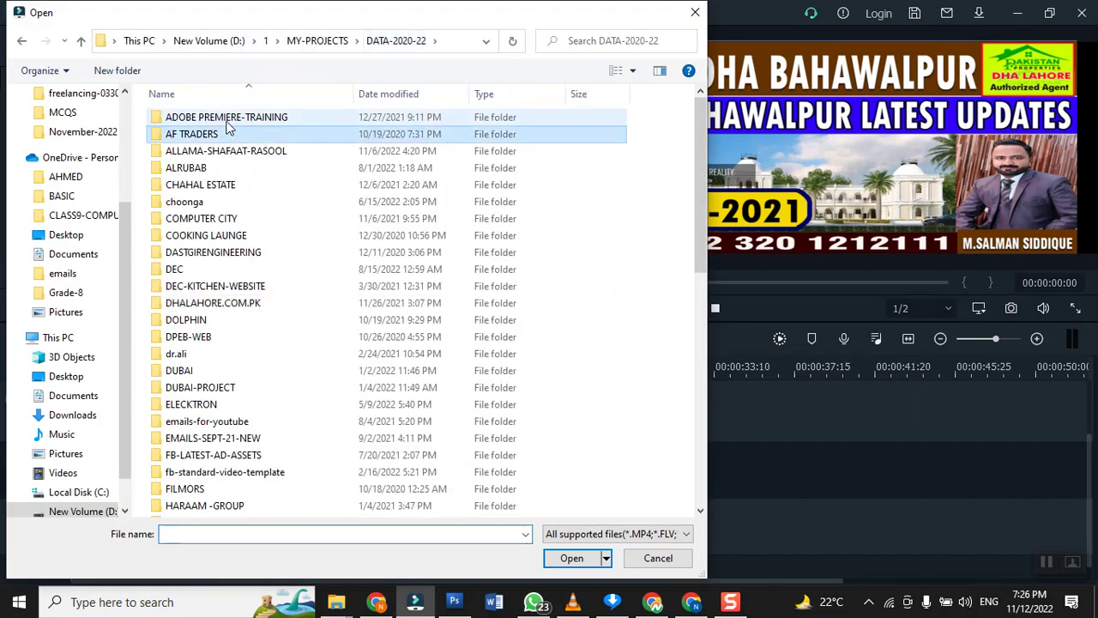
key(p)
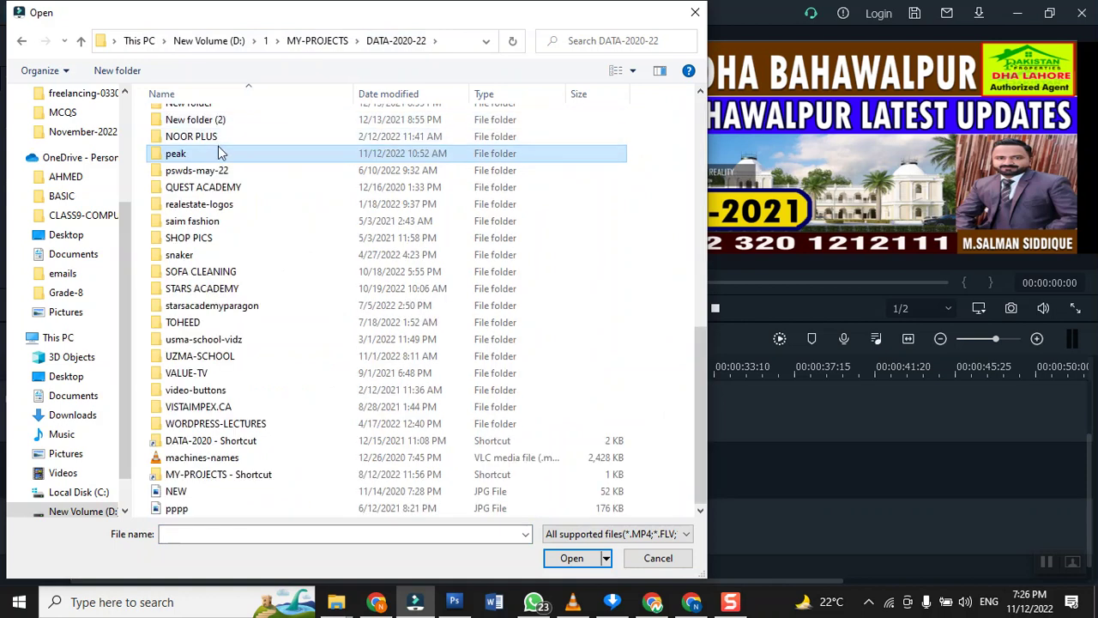
double_click(219, 152)
click(219, 152)
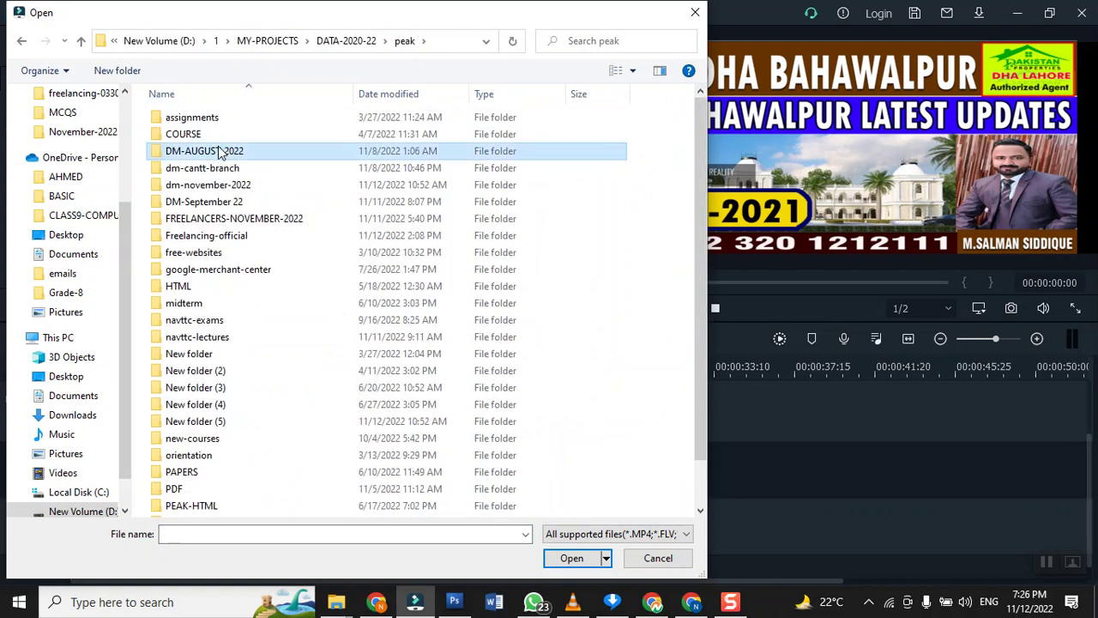
double_click(217, 169)
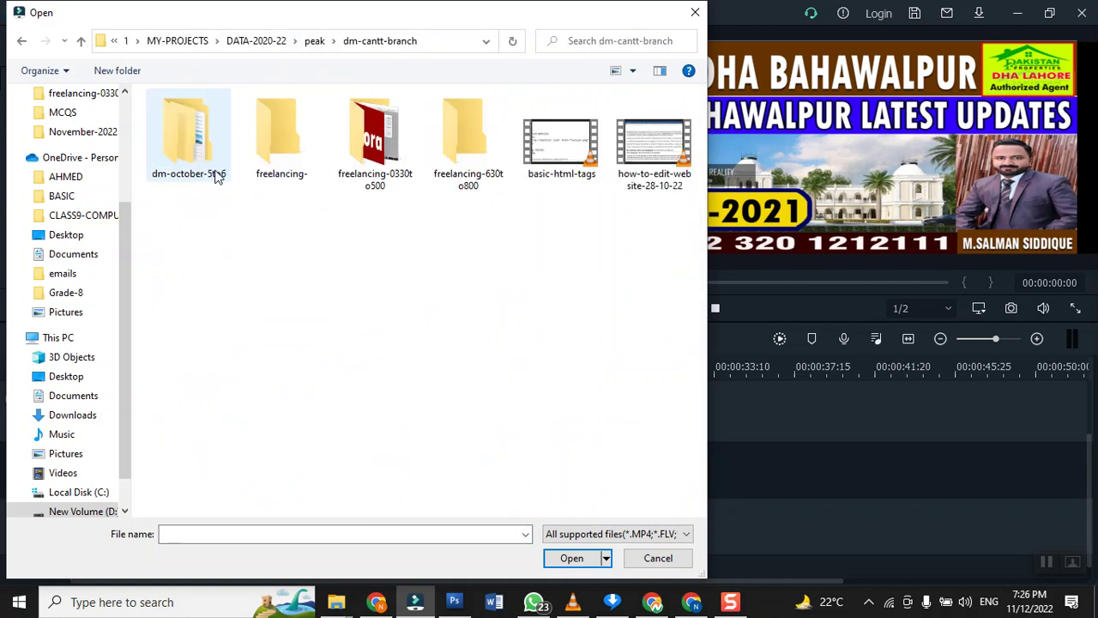
double_click(437, 164)
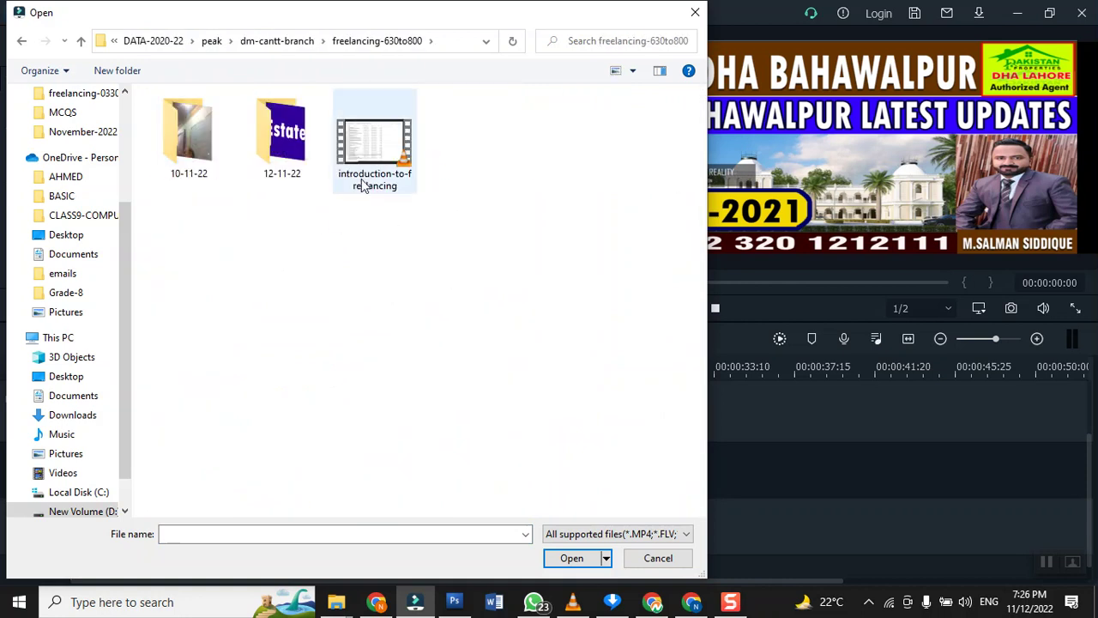
double_click(266, 155)
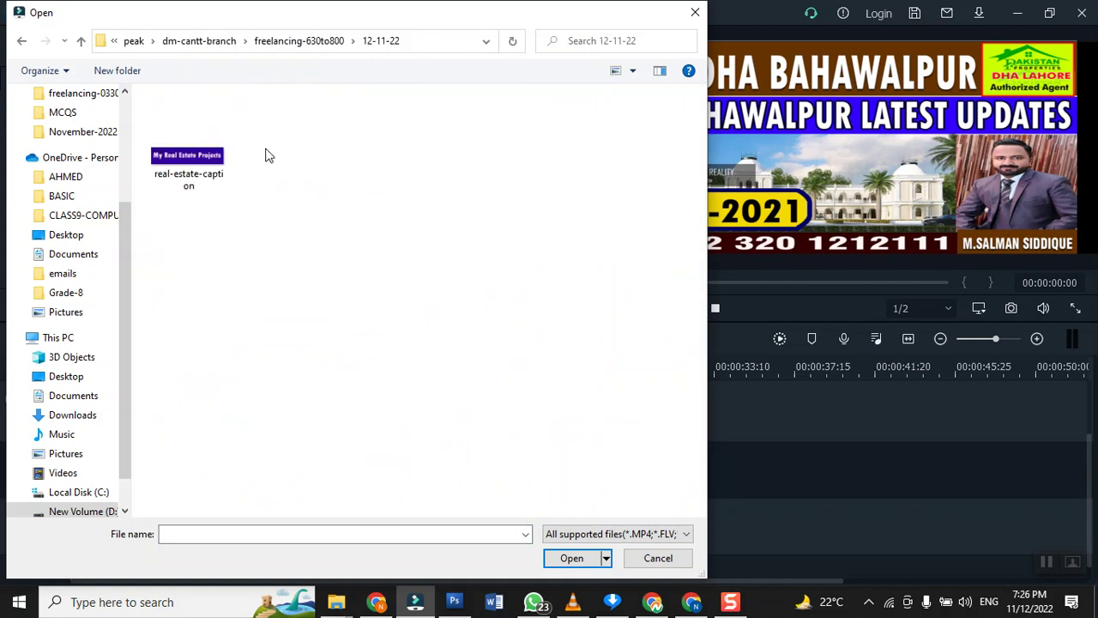
double_click(197, 152)
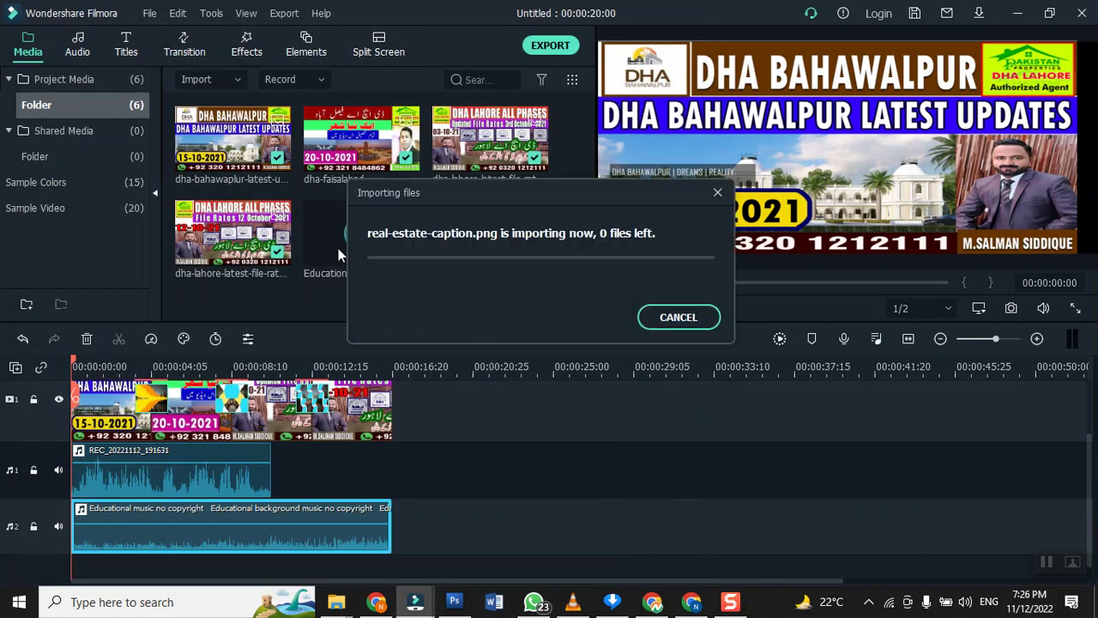
- Place the real-estate-caption image on a video track above the slideshow images, starting at 00:00:00:00
scroll(339, 248, down, 2)
drag(232, 260, 193, 471)
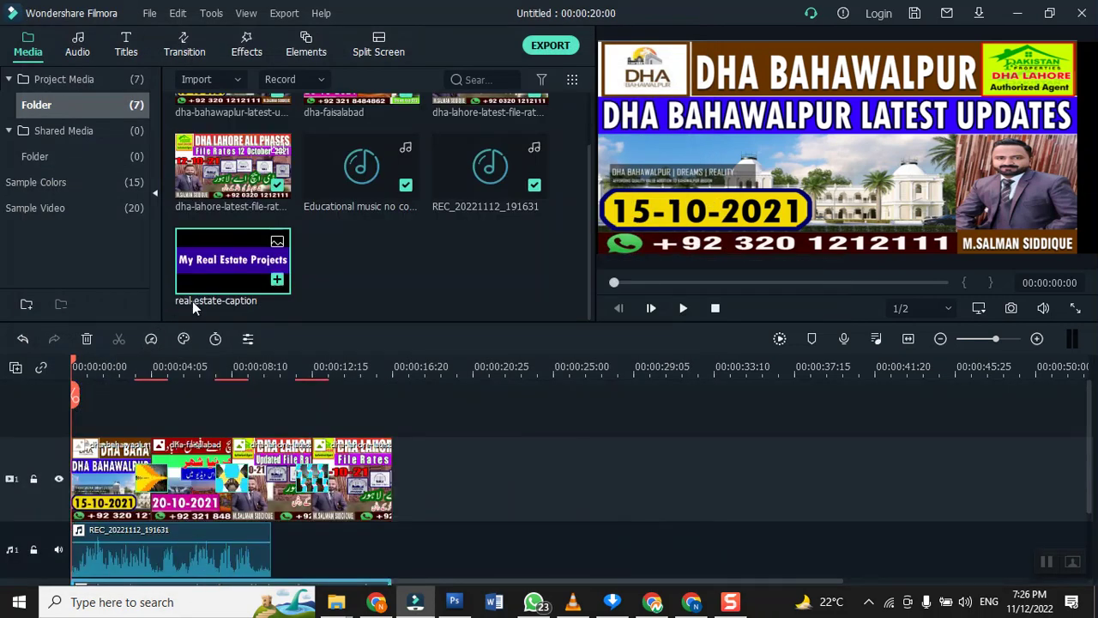
drag(219, 273, 52, 416)
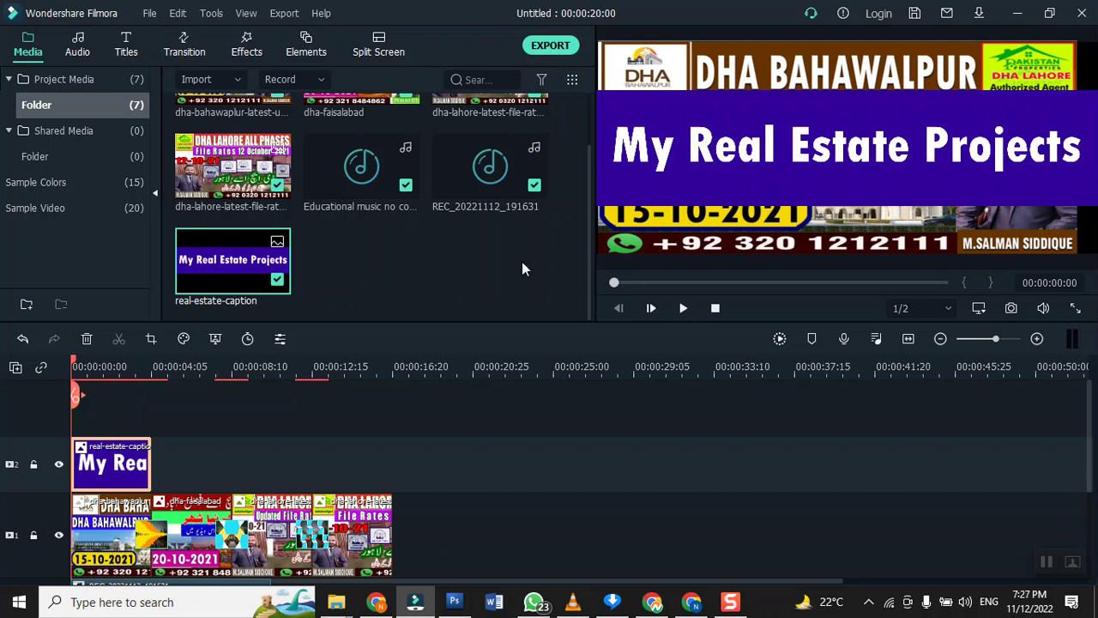
- Shrink the caption into the lower-right corner of the video frame and extend its clip to the end of the last slideshow image
click(637, 204)
drag(599, 206, 930, 248)
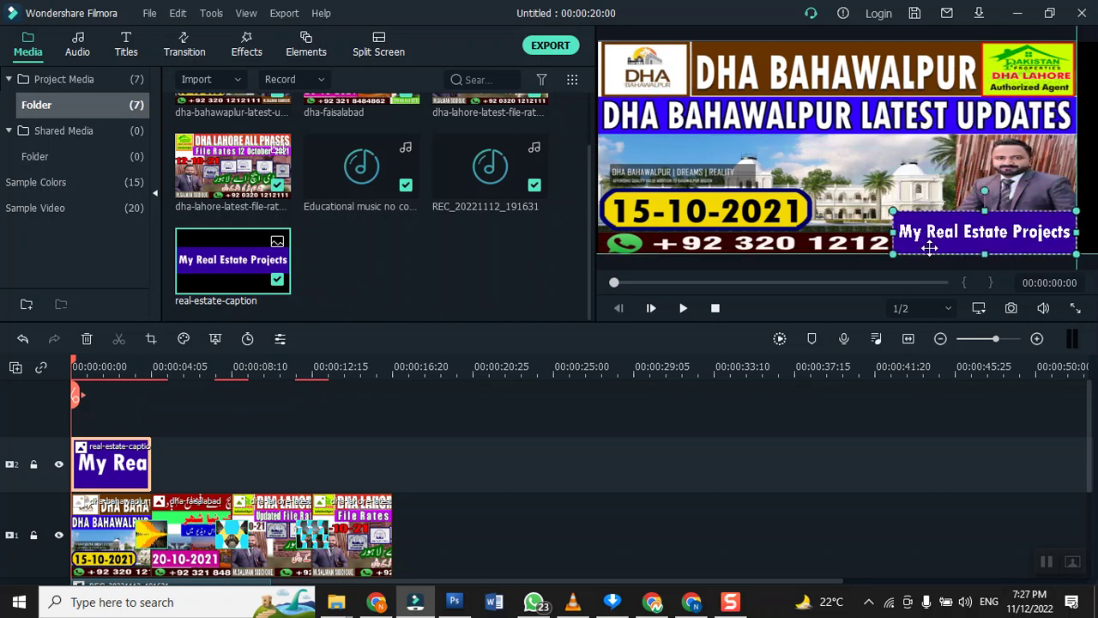
drag(893, 253, 871, 258)
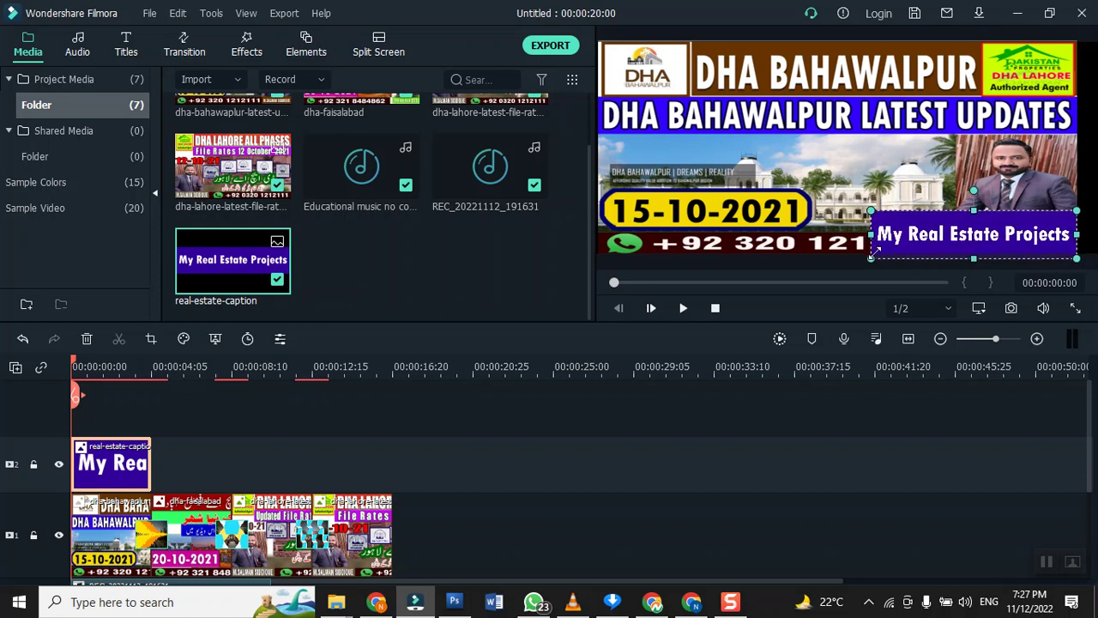
drag(974, 259, 973, 257)
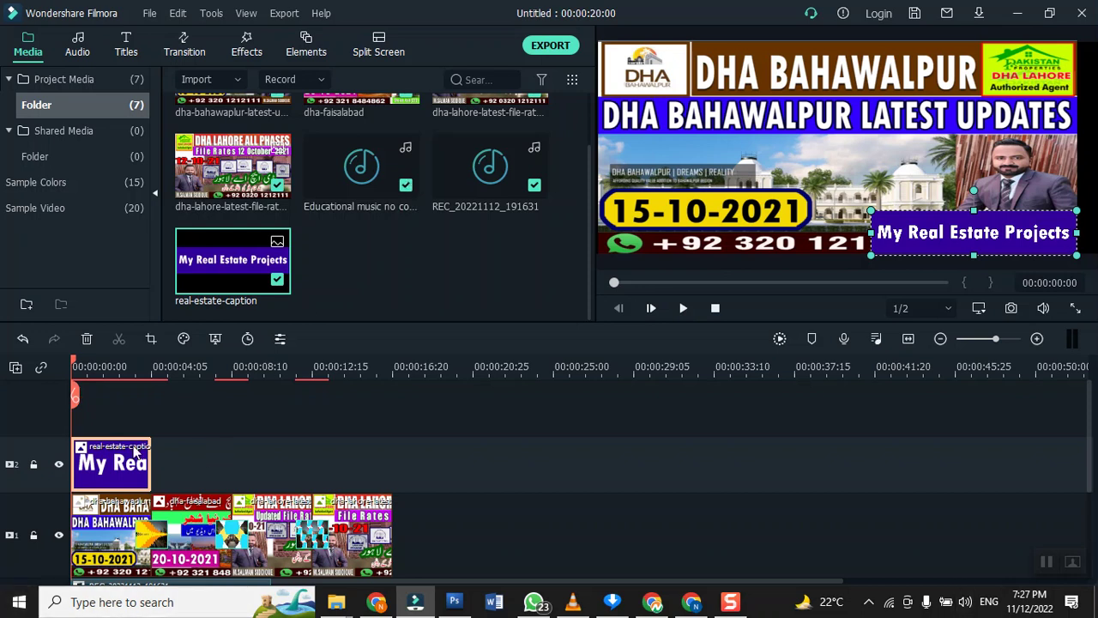
drag(149, 467, 391, 508)
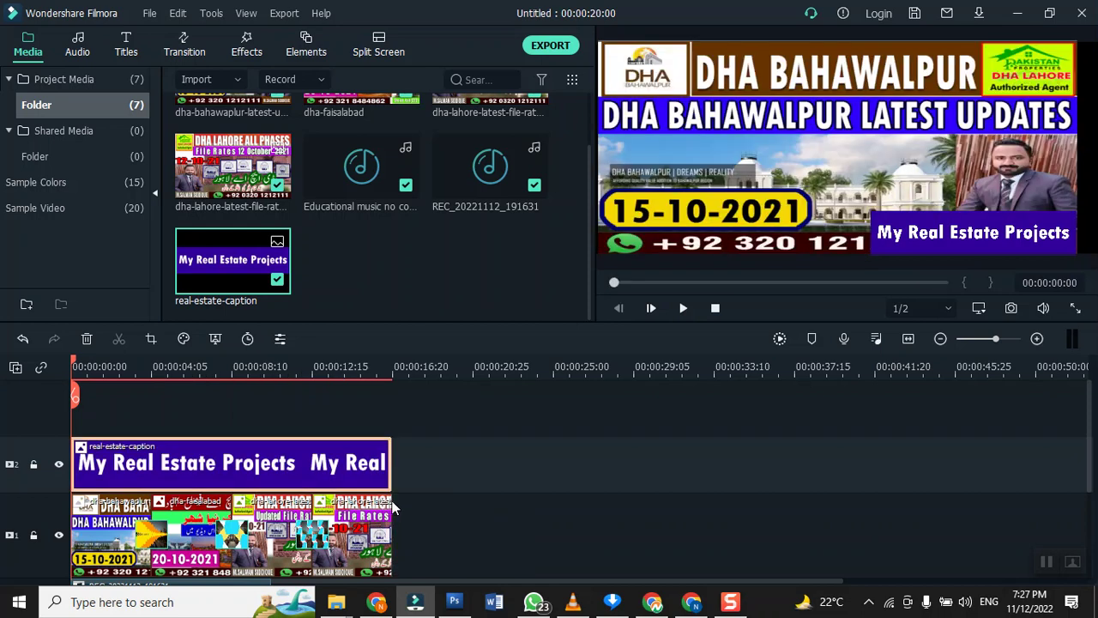
- Play the slideshow from the start to check the caption overlay, and review the tracks beneath it
click(684, 309)
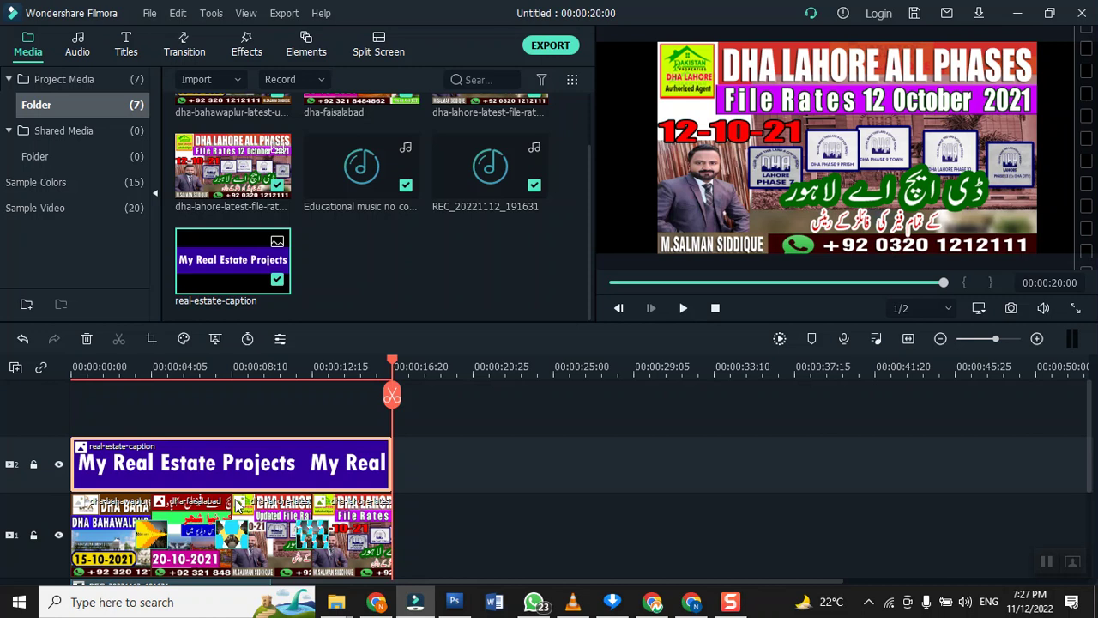
click(714, 313)
click(685, 313)
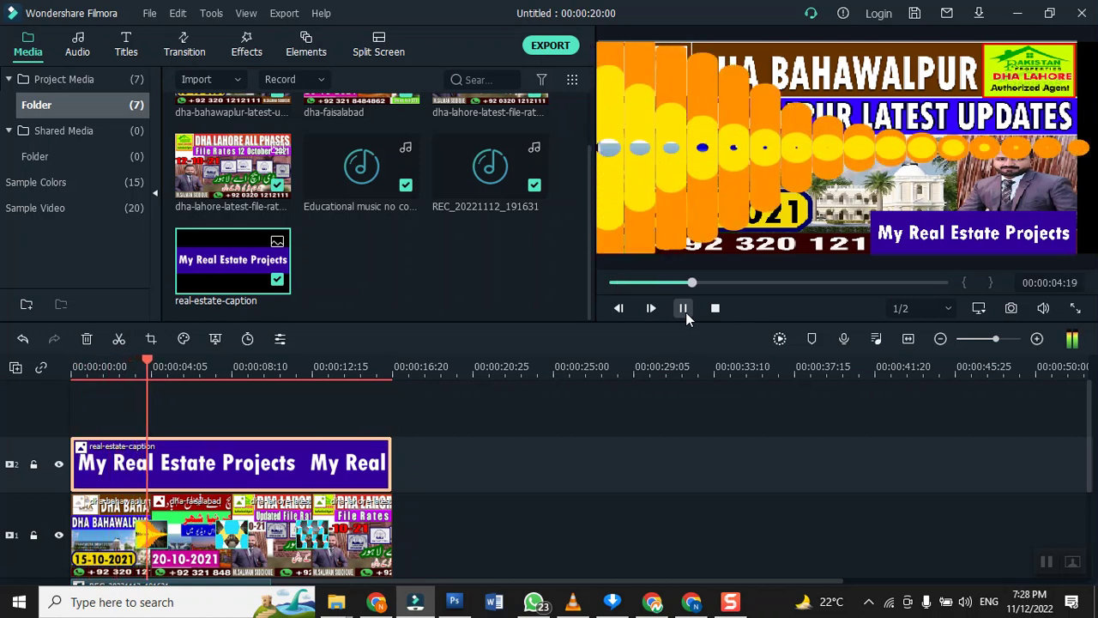
click(713, 310)
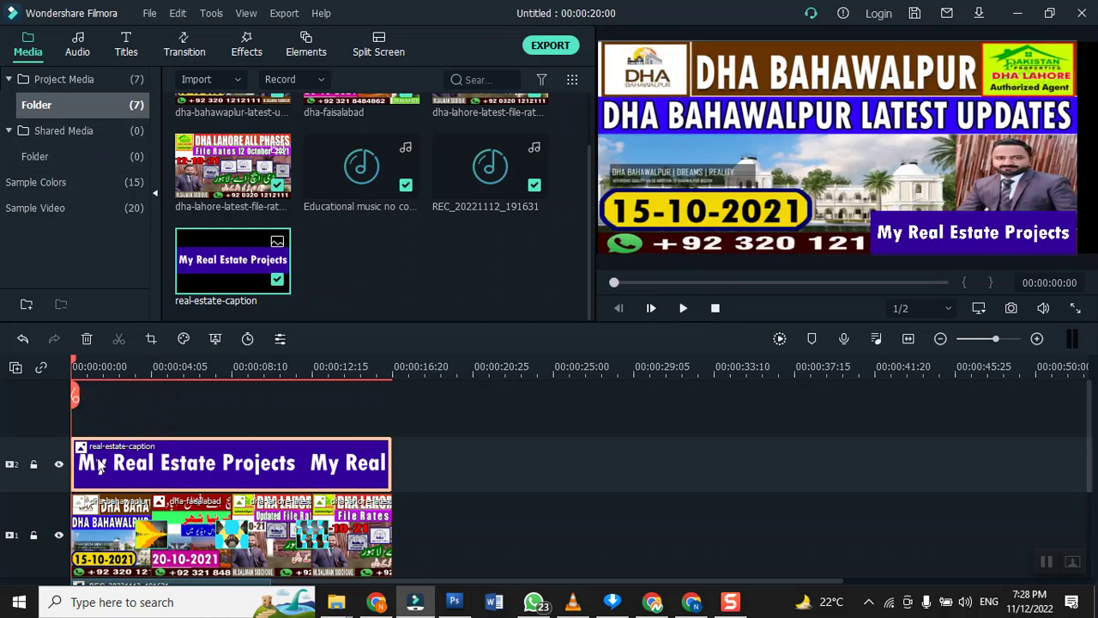
scroll(131, 490, down, 2)
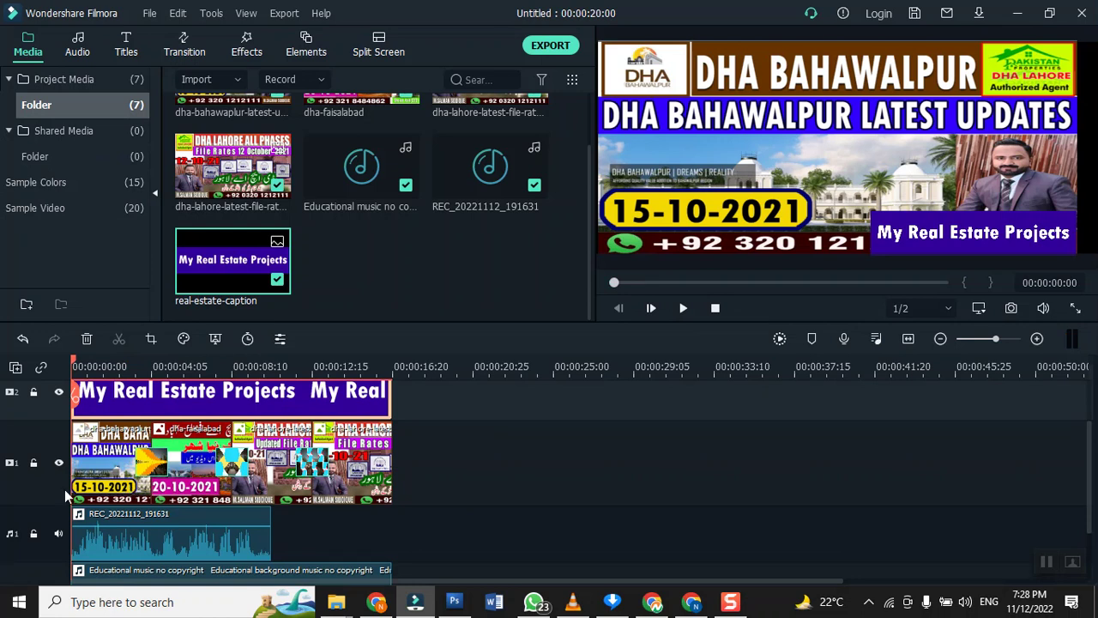
- Mute the REC_20221112_191631 voiceover track and play the slideshow from the start to check the background music alone
scroll(113, 492, down, 1)
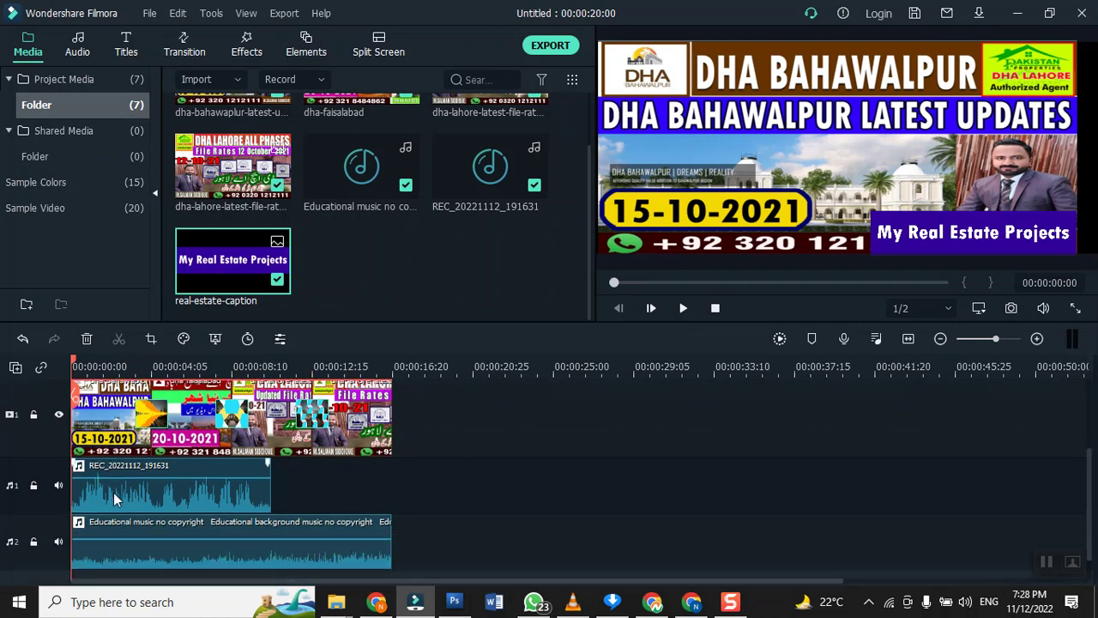
click(60, 491)
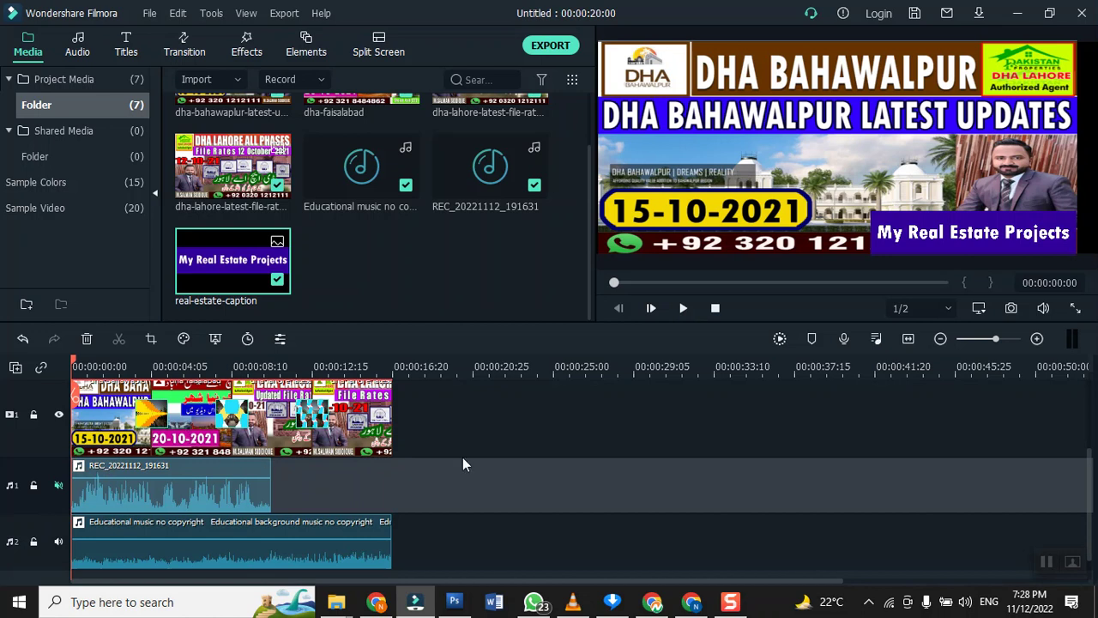
click(684, 308)
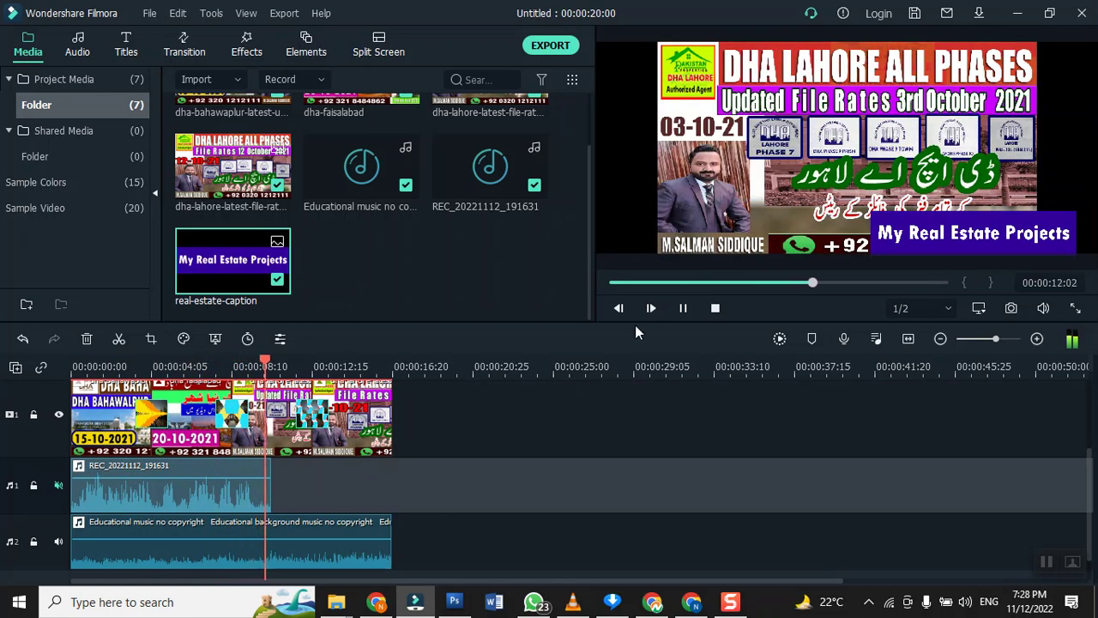
click(719, 313)
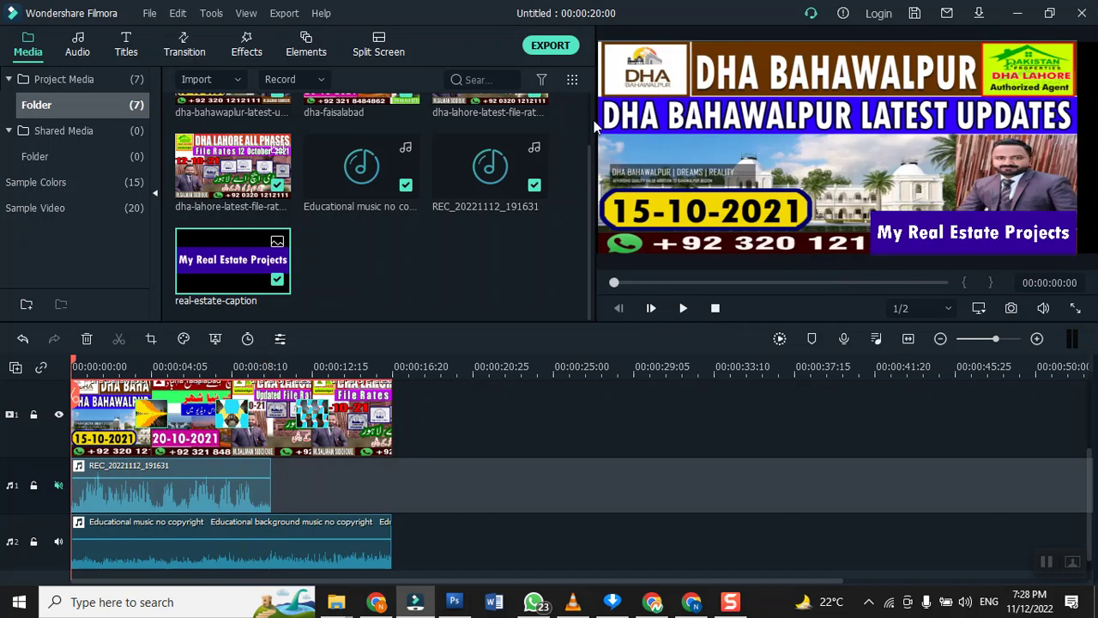
- Start a local MP4 export and set its save location to the 12-11-22 folder under dm-cantt-branch, freelancing-630to800
click(550, 47)
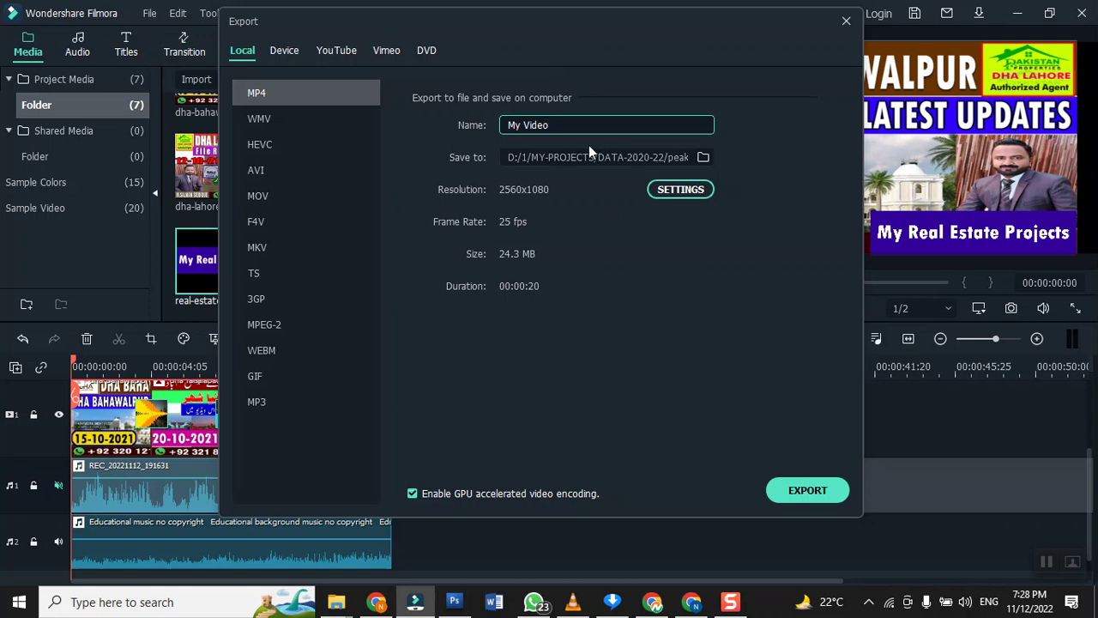
key(ctrl+a)
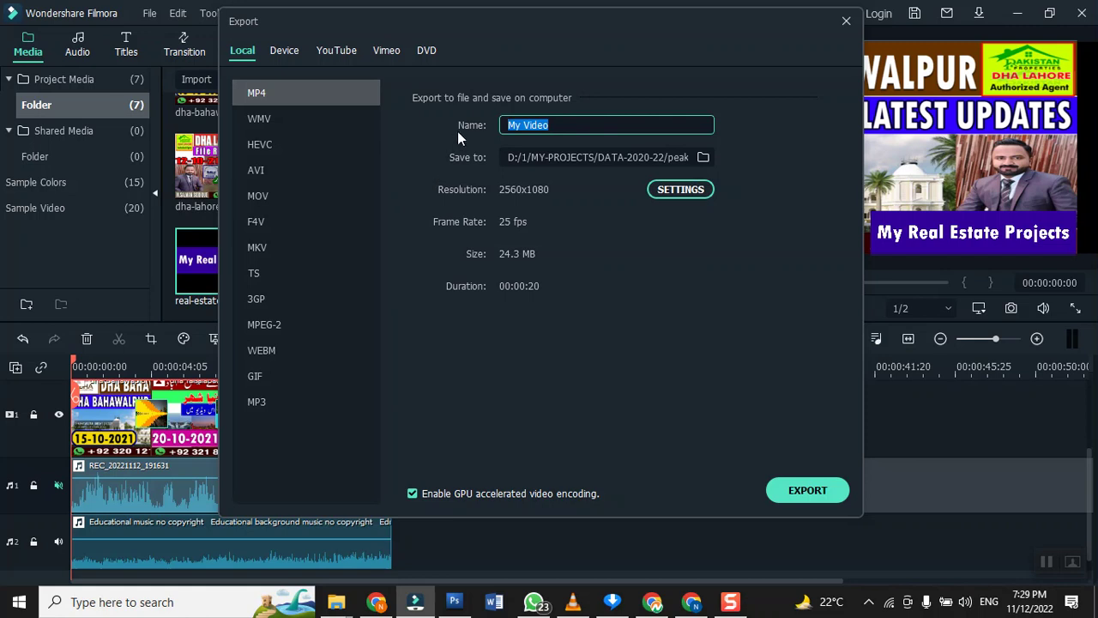
drag(461, 31, 421, 66)
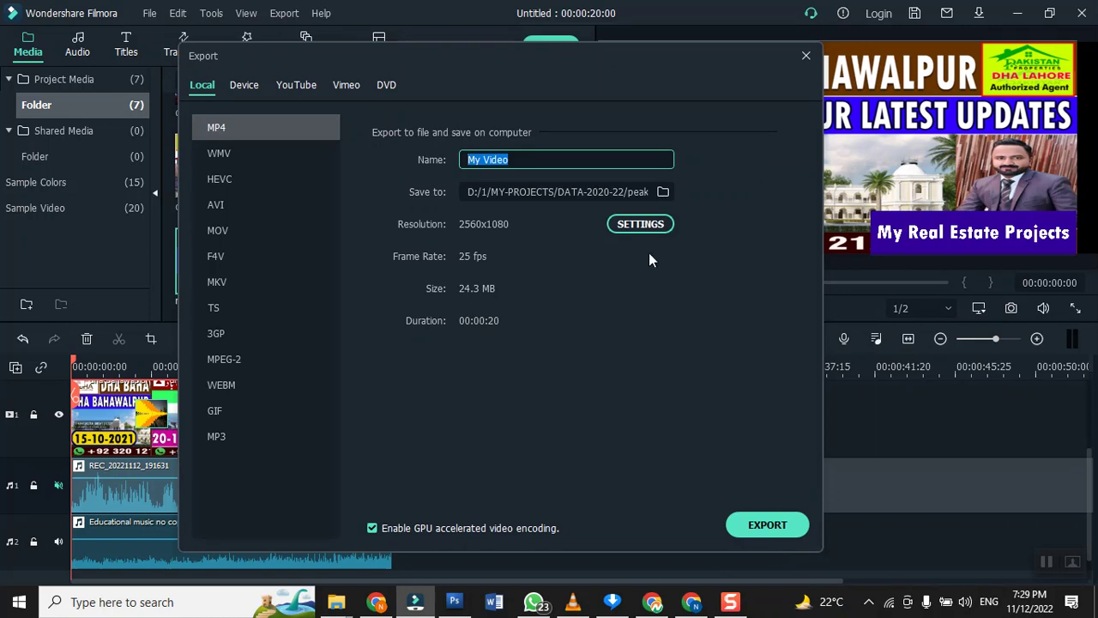
click(663, 192)
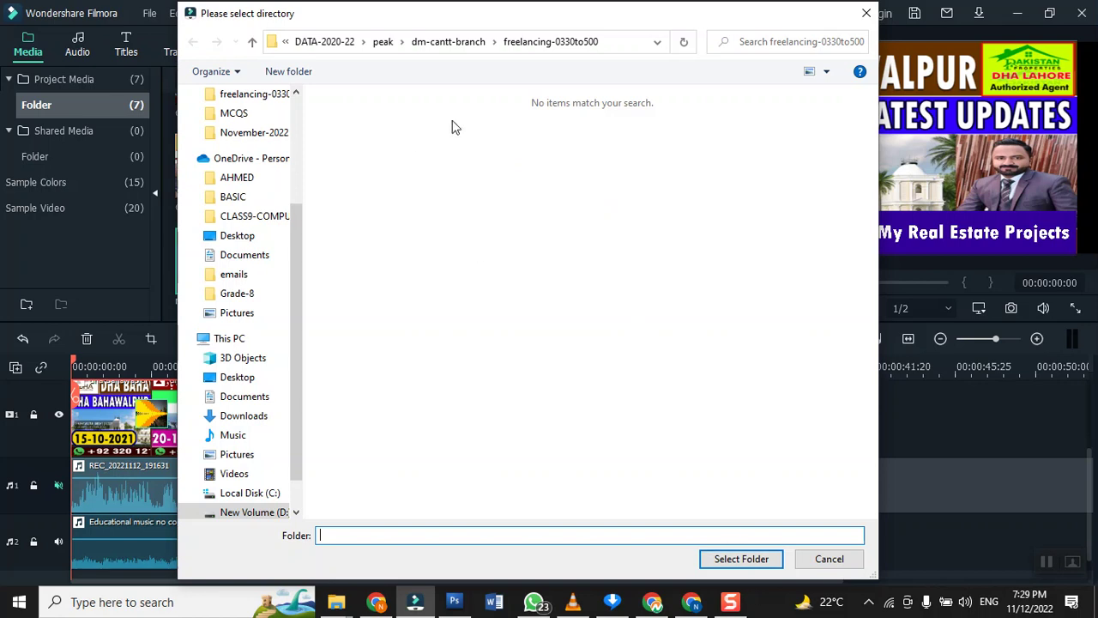
click(455, 47)
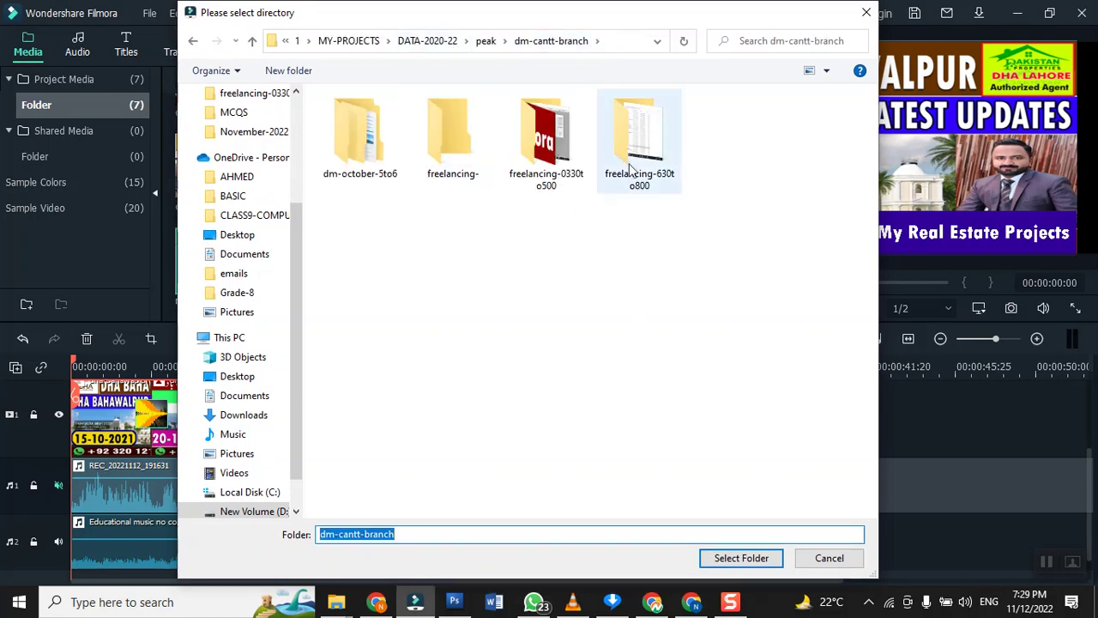
click(635, 168)
double_click(633, 168)
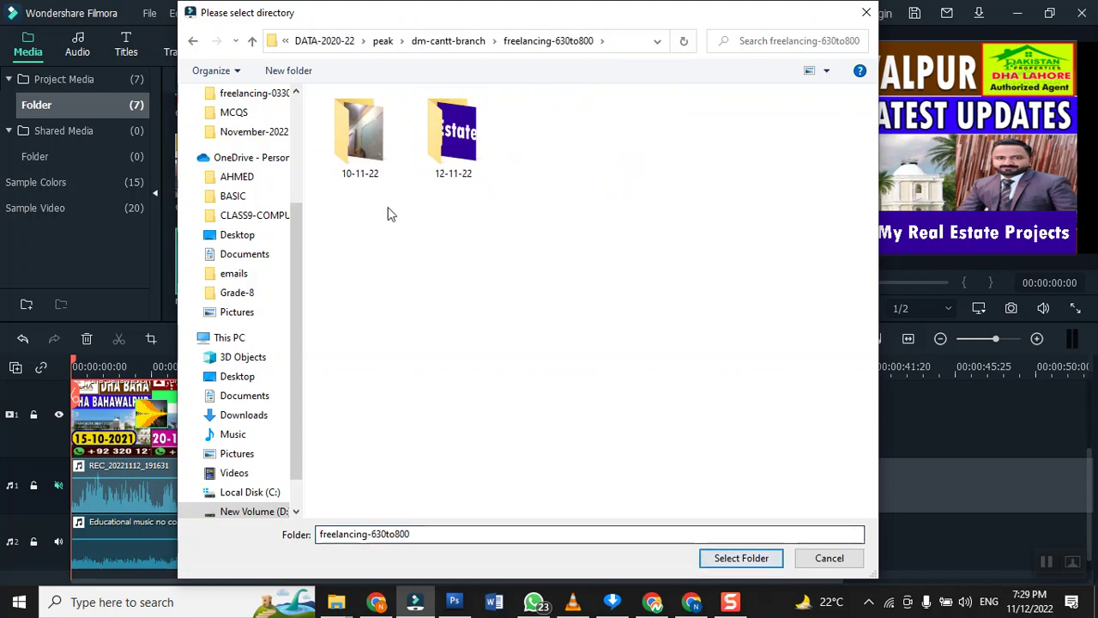
double_click(431, 150)
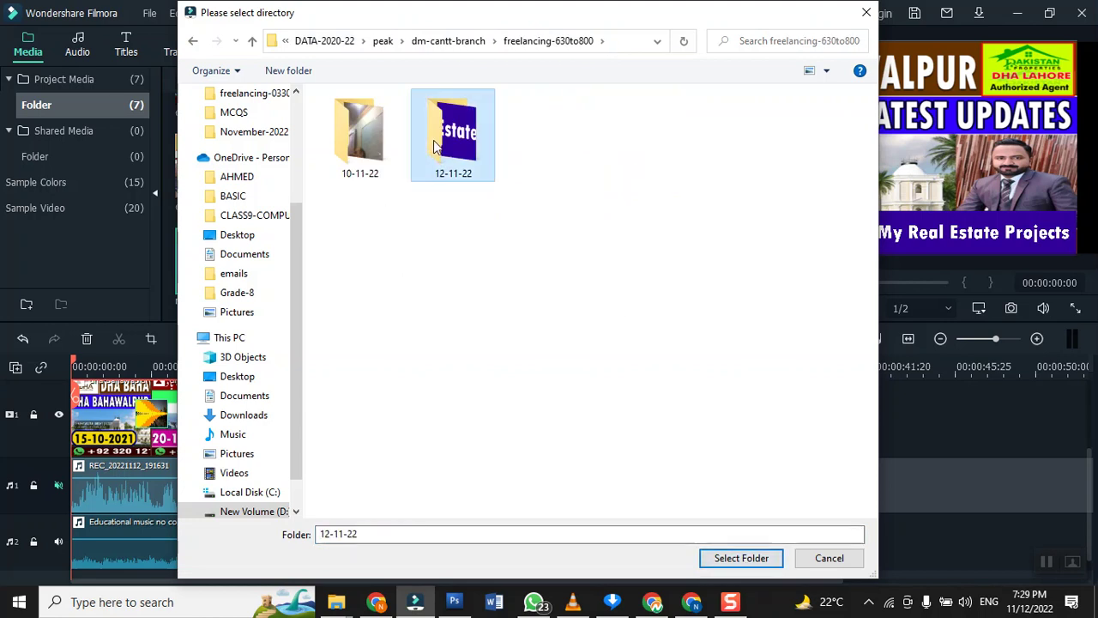
click(741, 558)
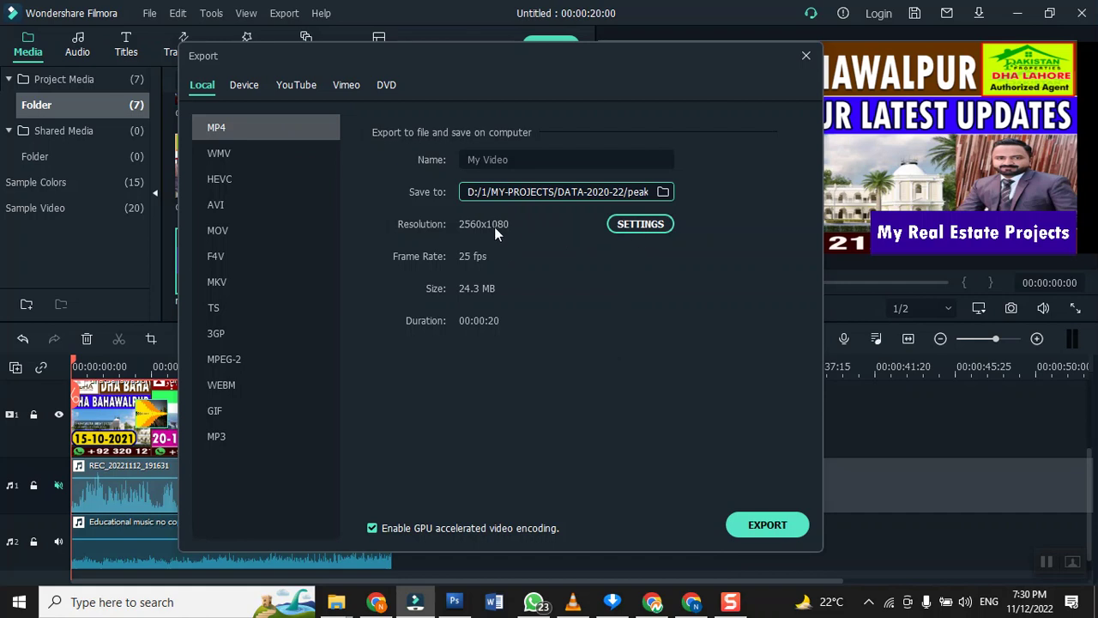
- Set the export resolution to 1920x1080 and export the video
click(639, 223)
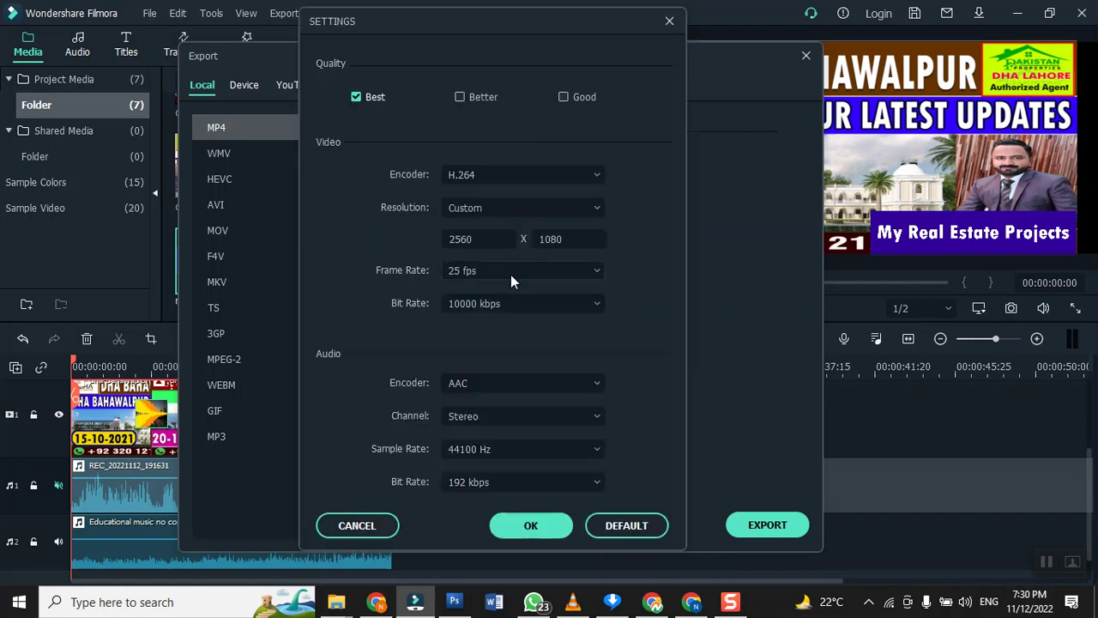
double_click(494, 239)
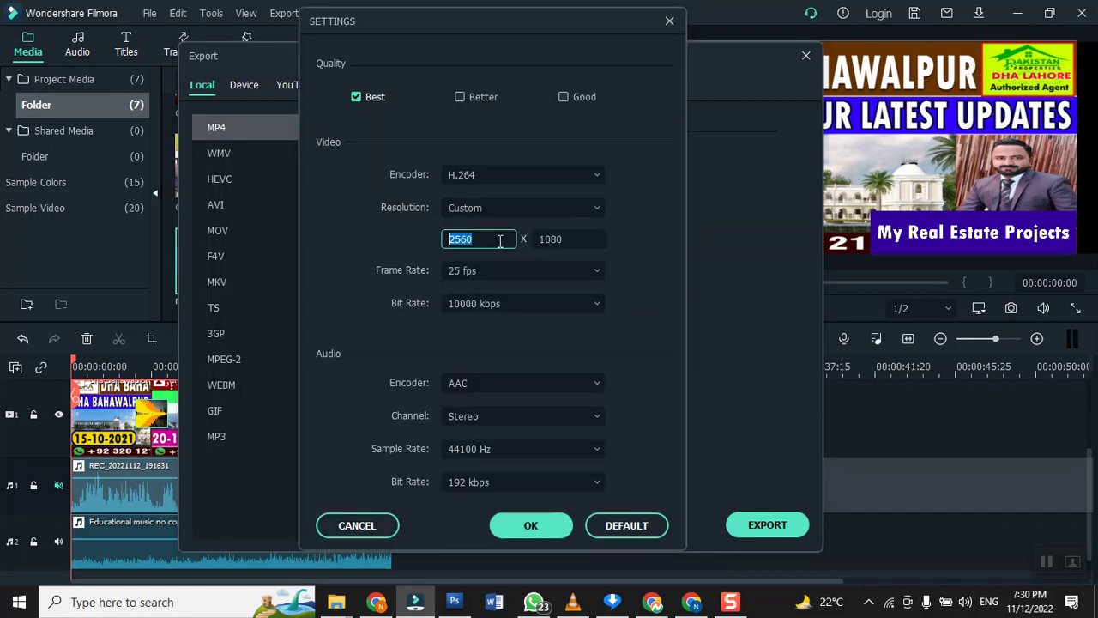
click(513, 216)
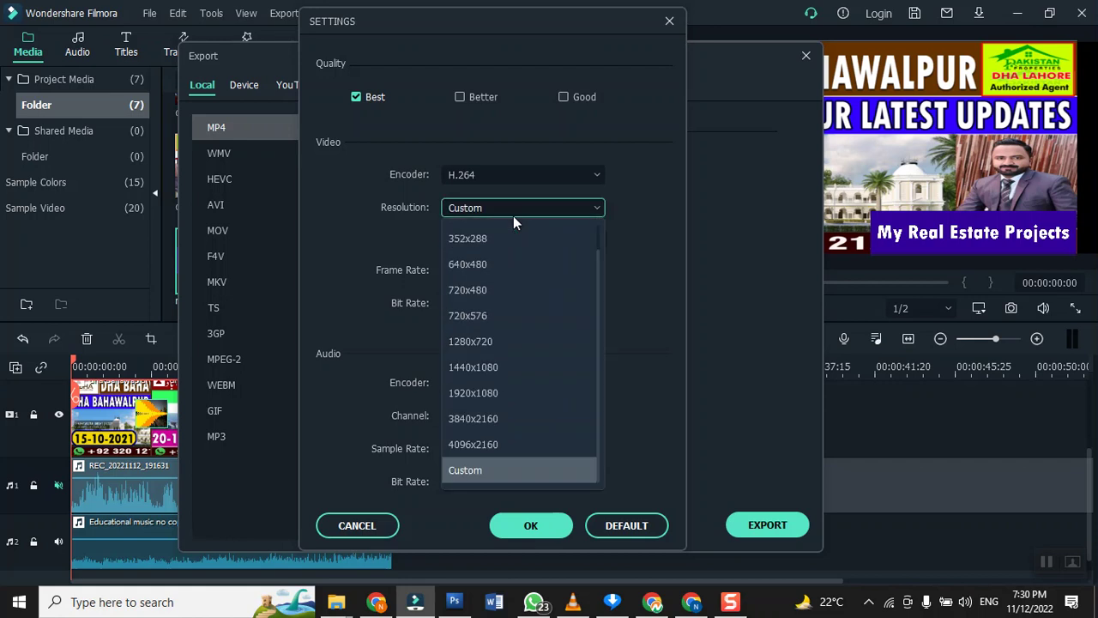
click(507, 394)
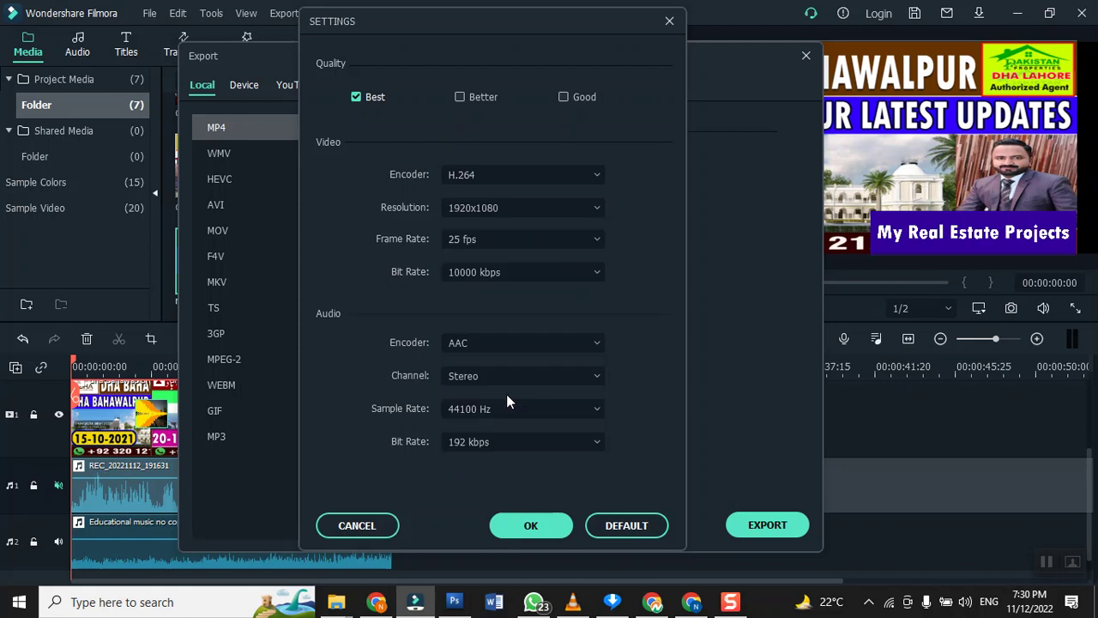
click(531, 526)
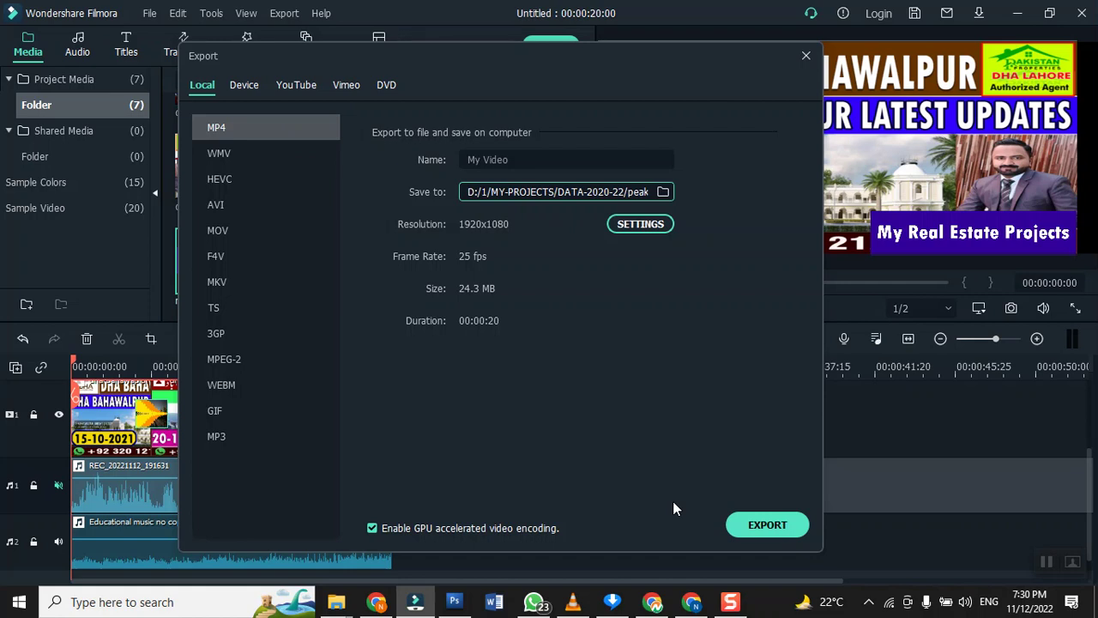
click(768, 529)
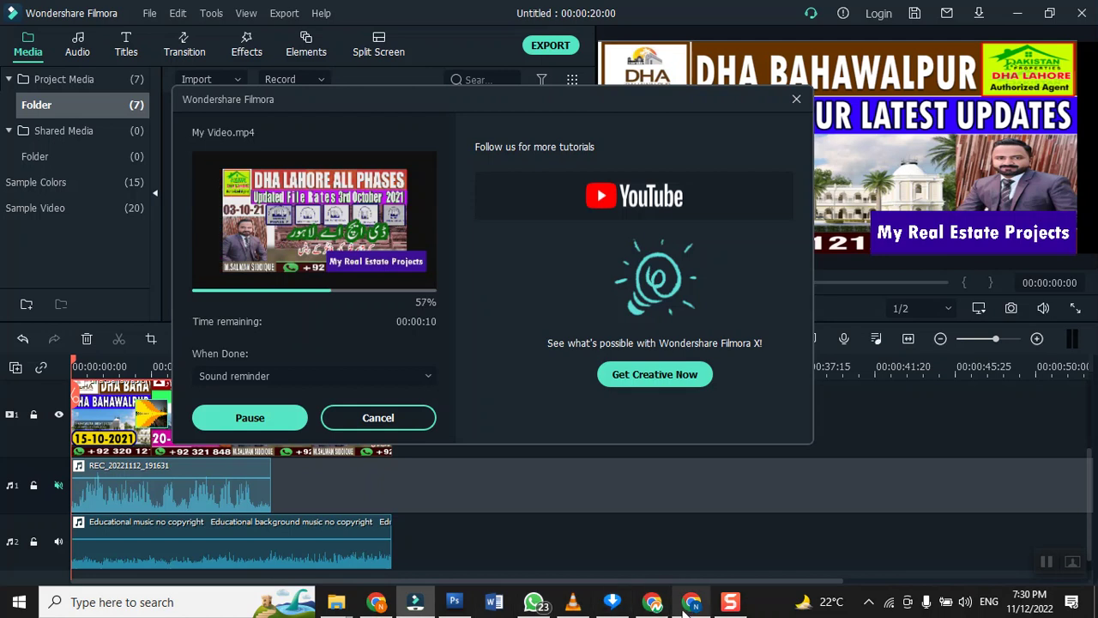
- Switch to the Chrome window with YouTube Studio and open youtube.com in a new tab
mouse_move(672, 611)
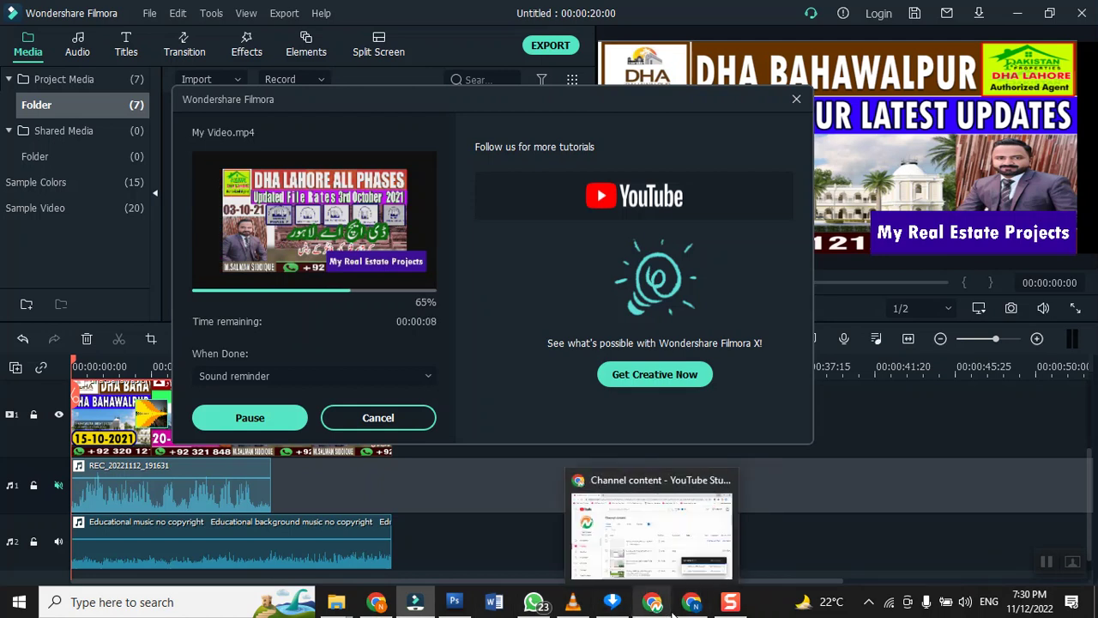
mouse_move(520, 604)
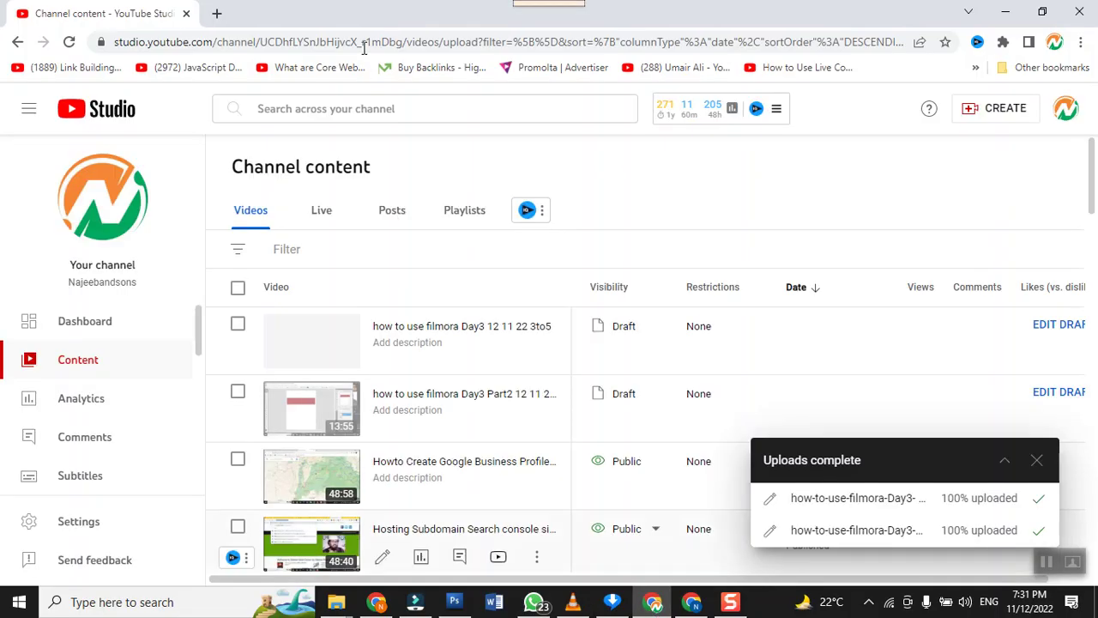
click(218, 14)
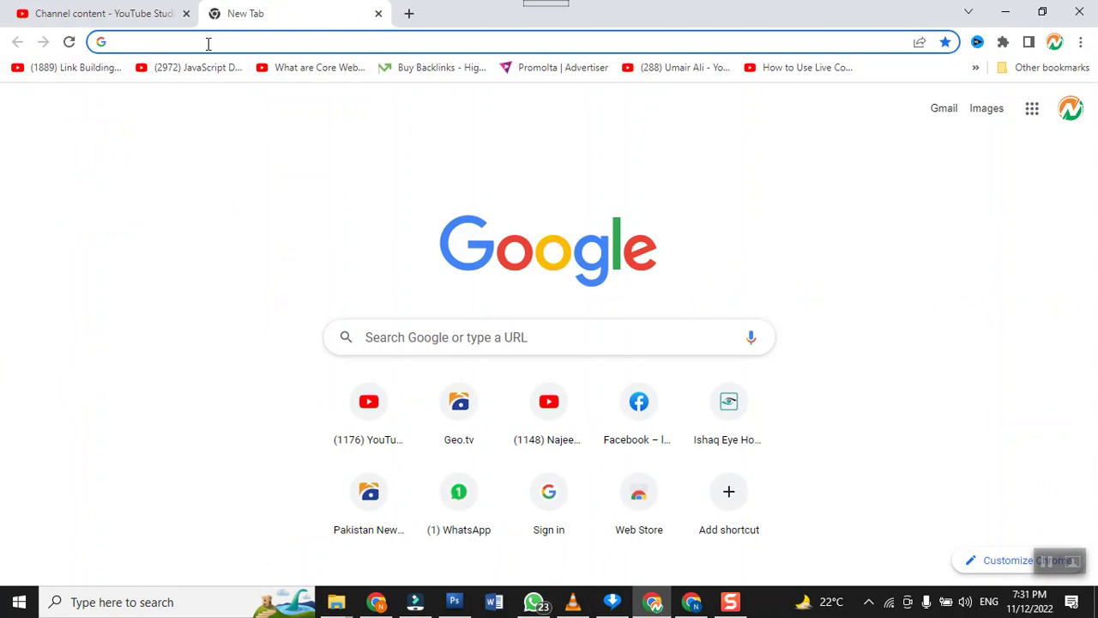
text(you)
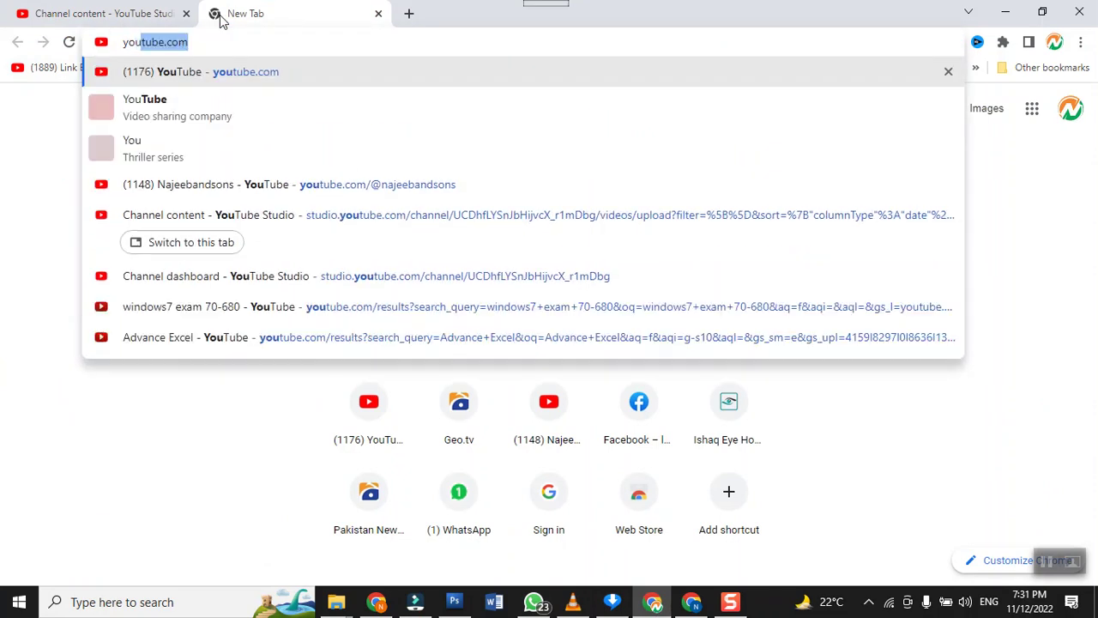
key(Return)
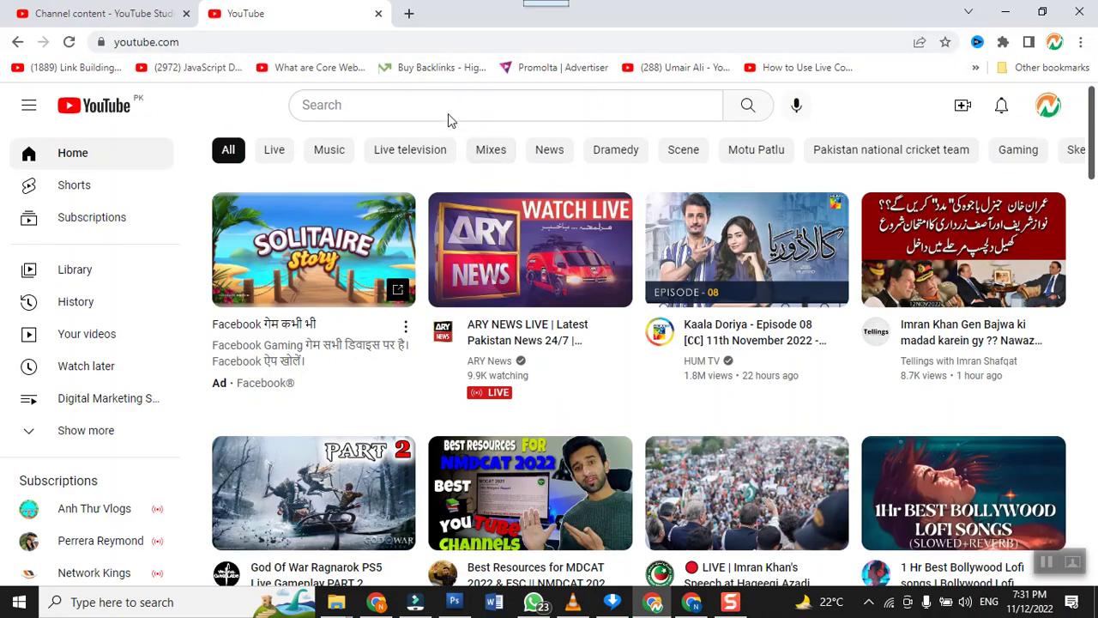
- Search YouTube for "nocopyright islamic music"
click(448, 105)
text(nocopy)
key(Return)
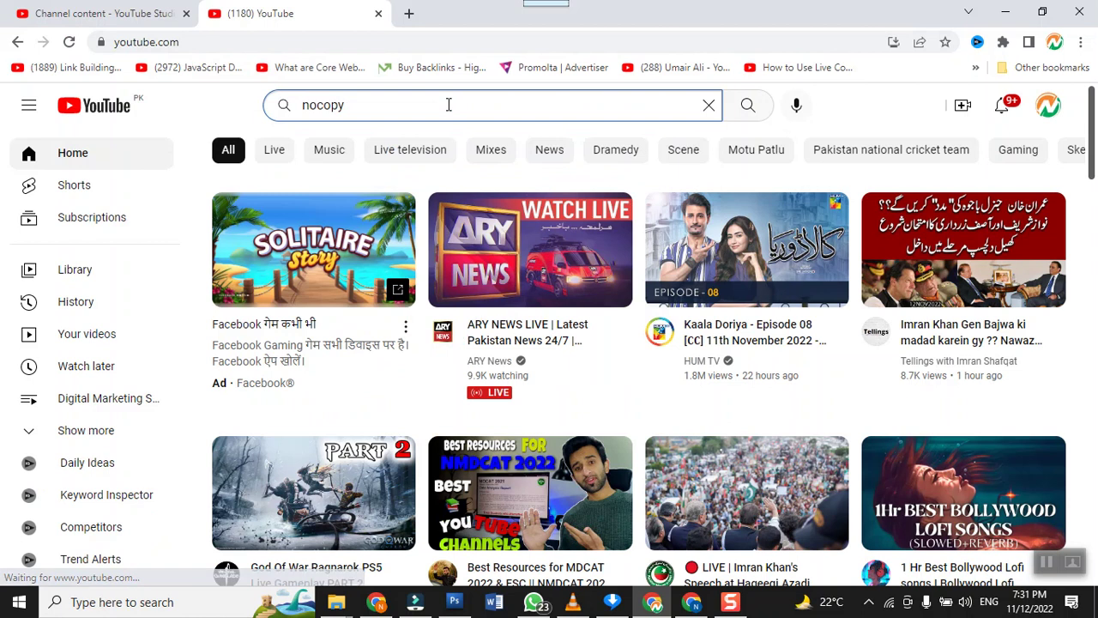
text(right )
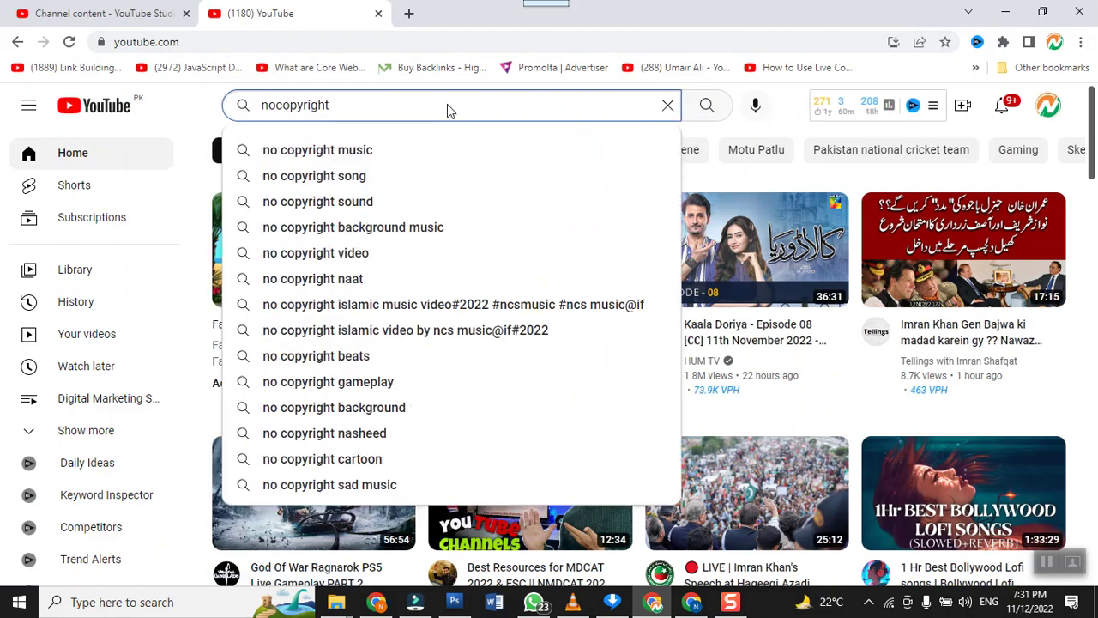
text(islamic music)
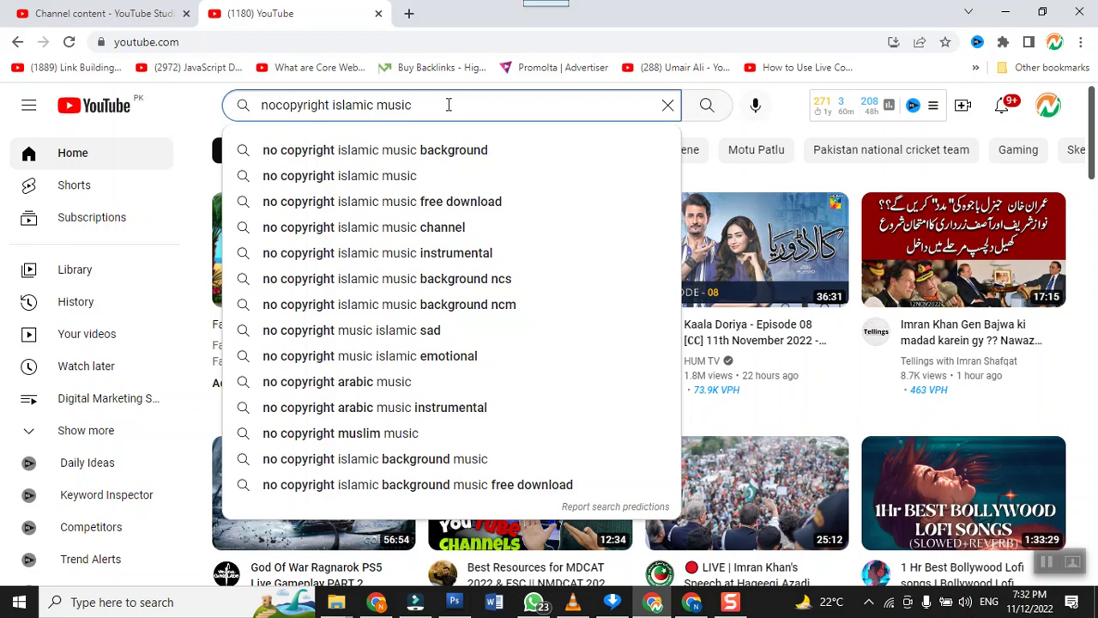
key(Return)
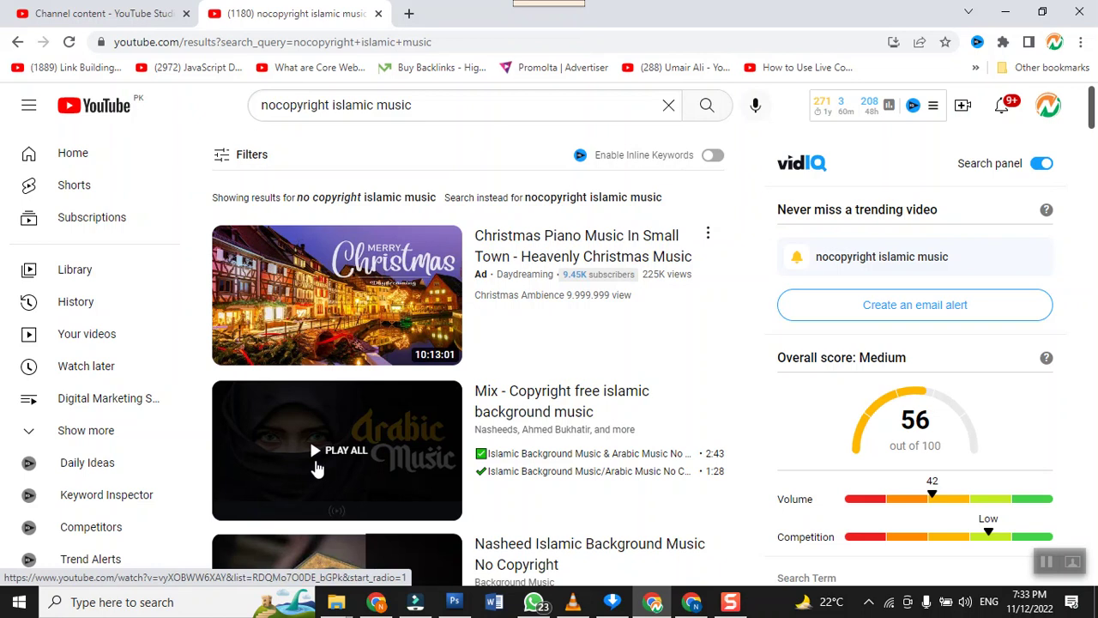
- Open the "Nasheed Islamic Background Music No Copyright" playlist and download its first video with RealPlayer Downloader at Default Quality
scroll(530, 388, down, 3)
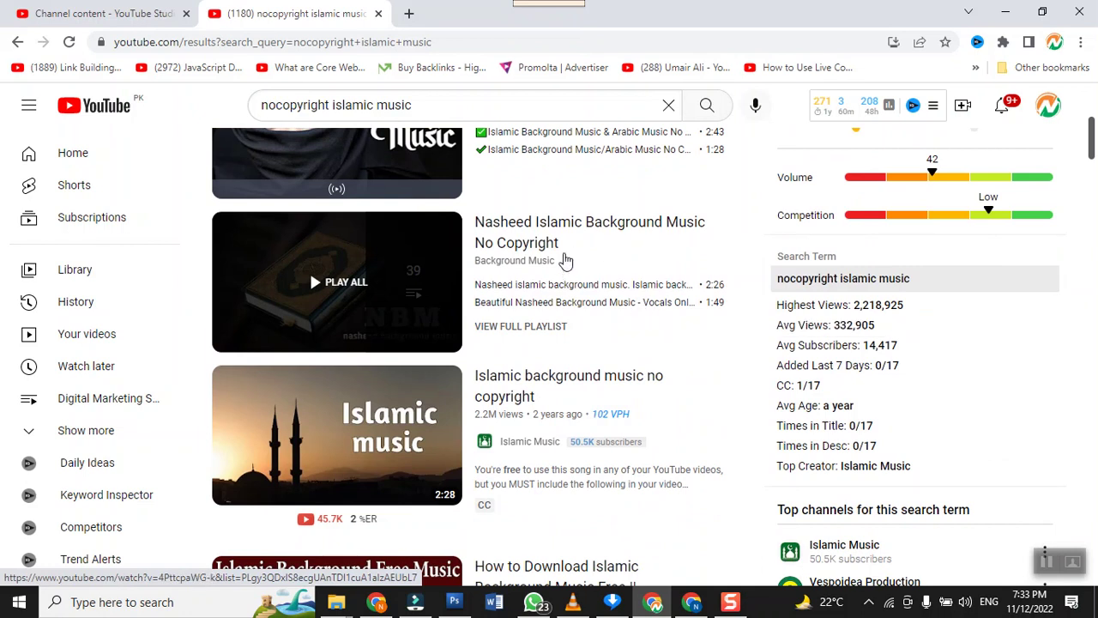
click(569, 236)
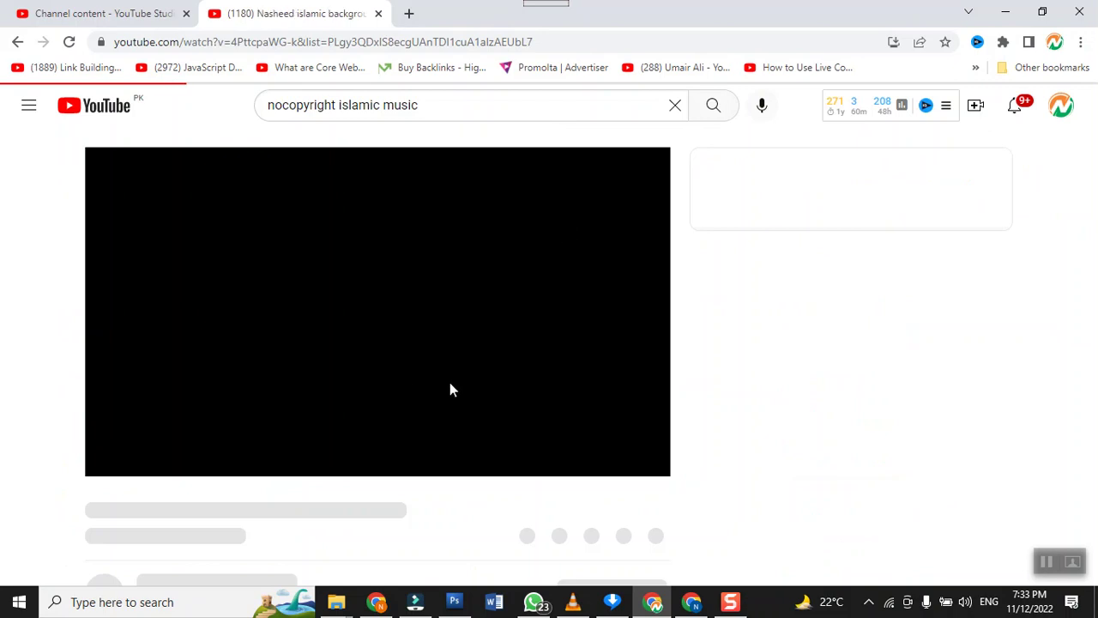
mouse_move(549, 19)
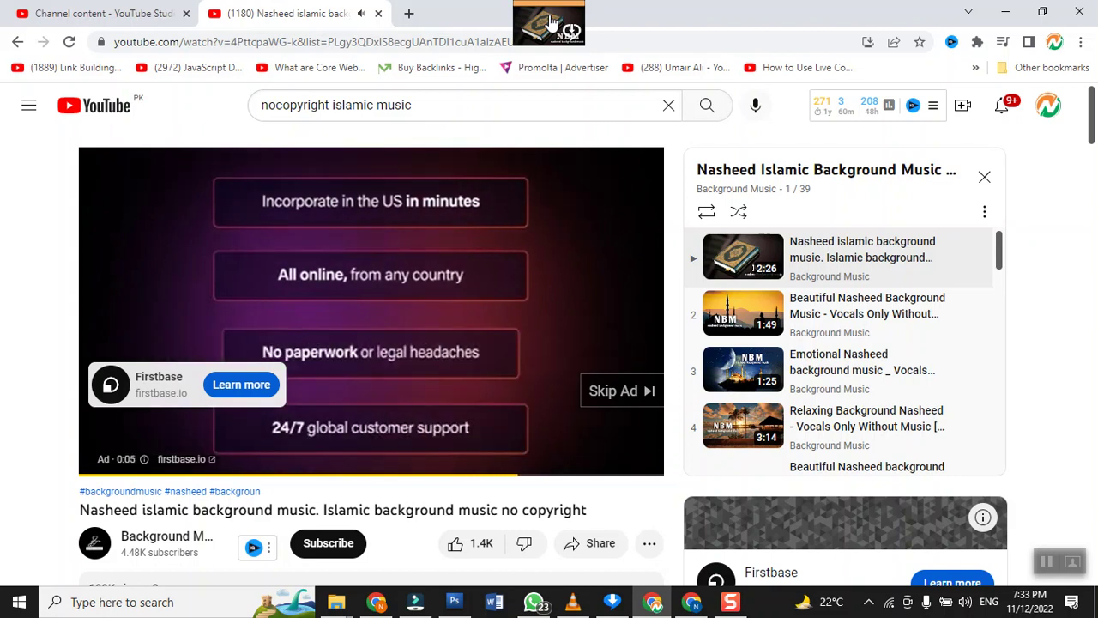
click(550, 23)
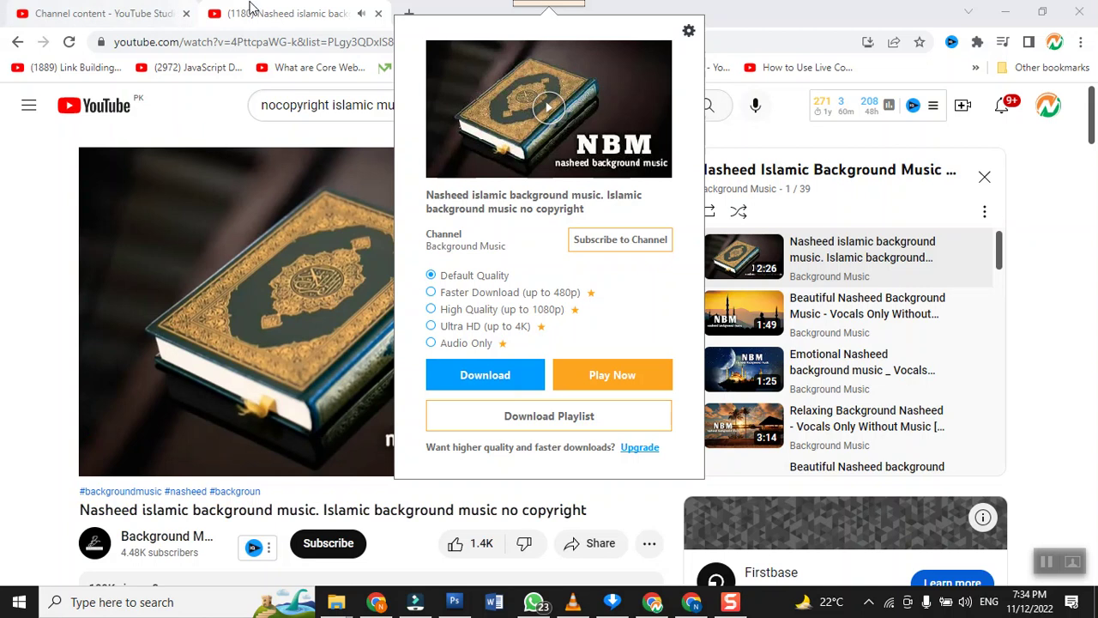
click(499, 373)
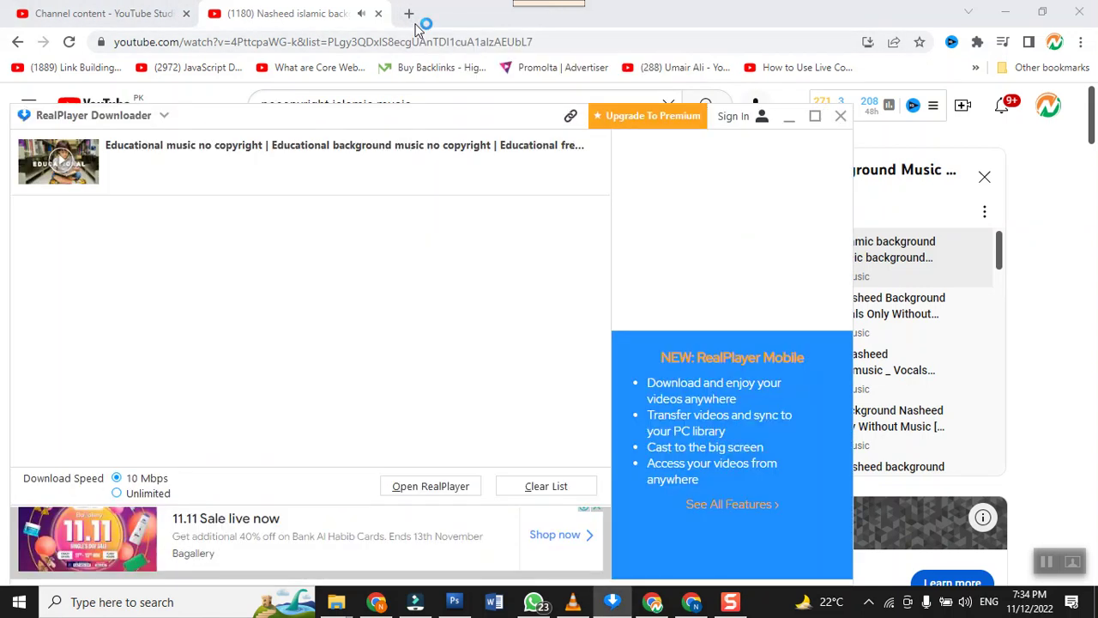
- Search Google for "real player for internet downloads" in a new tab and minimize the RealPlayer Downloader window
click(416, 25)
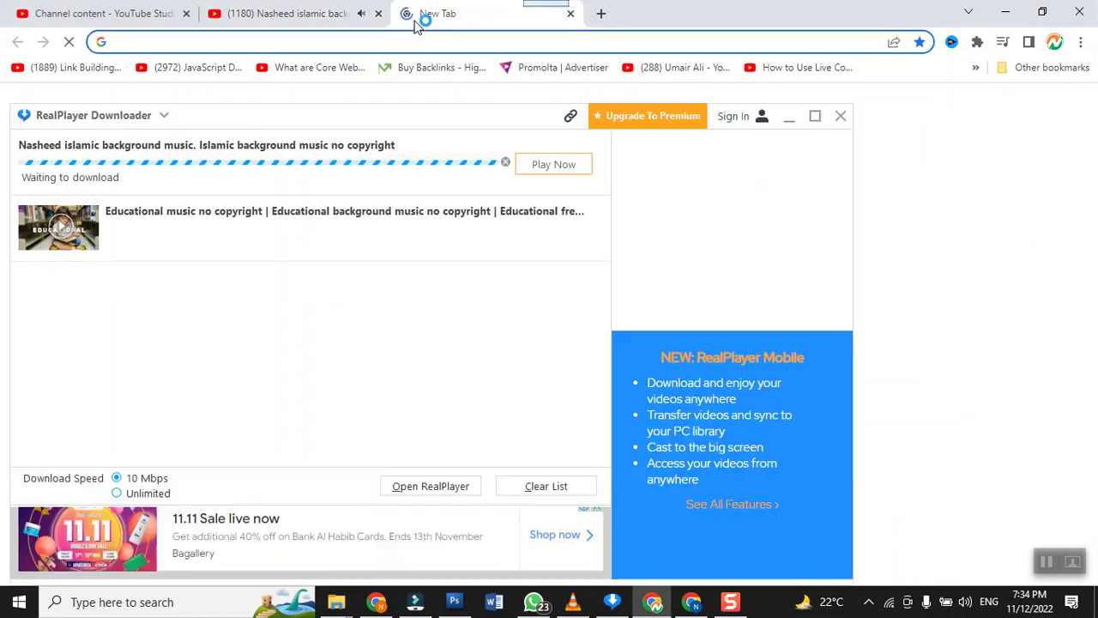
text(real plyer)
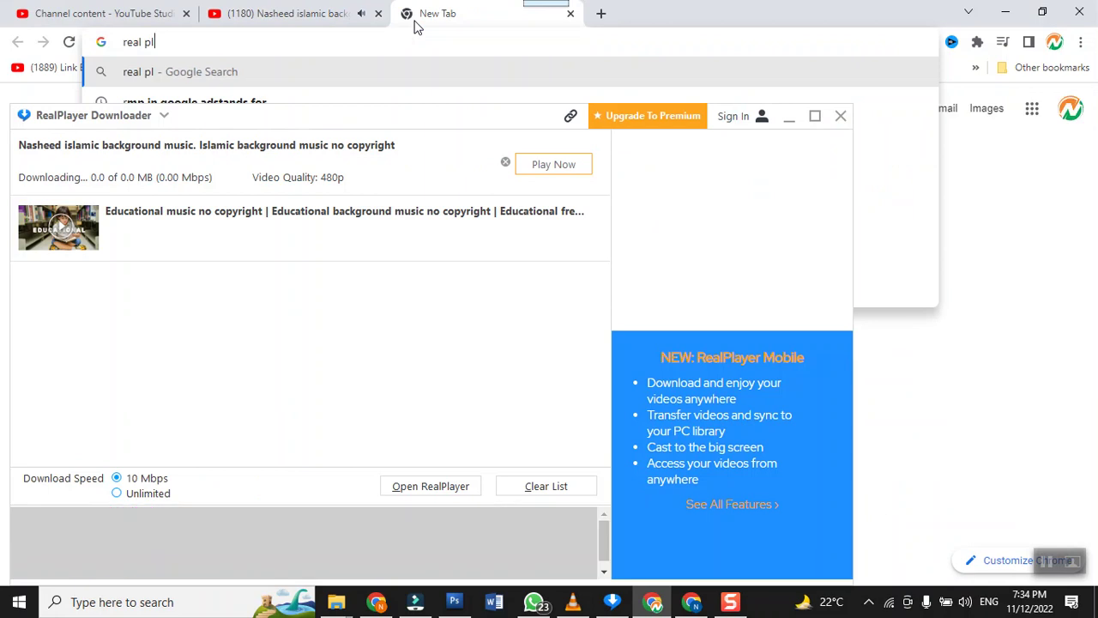
key(BackSpace)
key(BackSpace)
key(BackSpace)
key(BackSpace)
key(BackSpace)
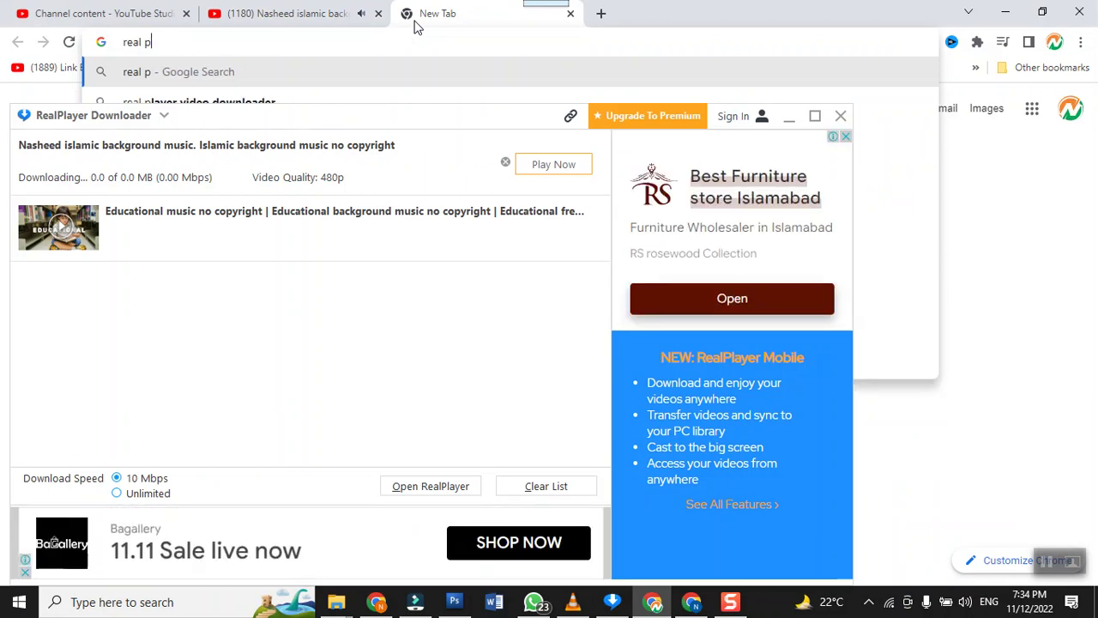
text(layer)
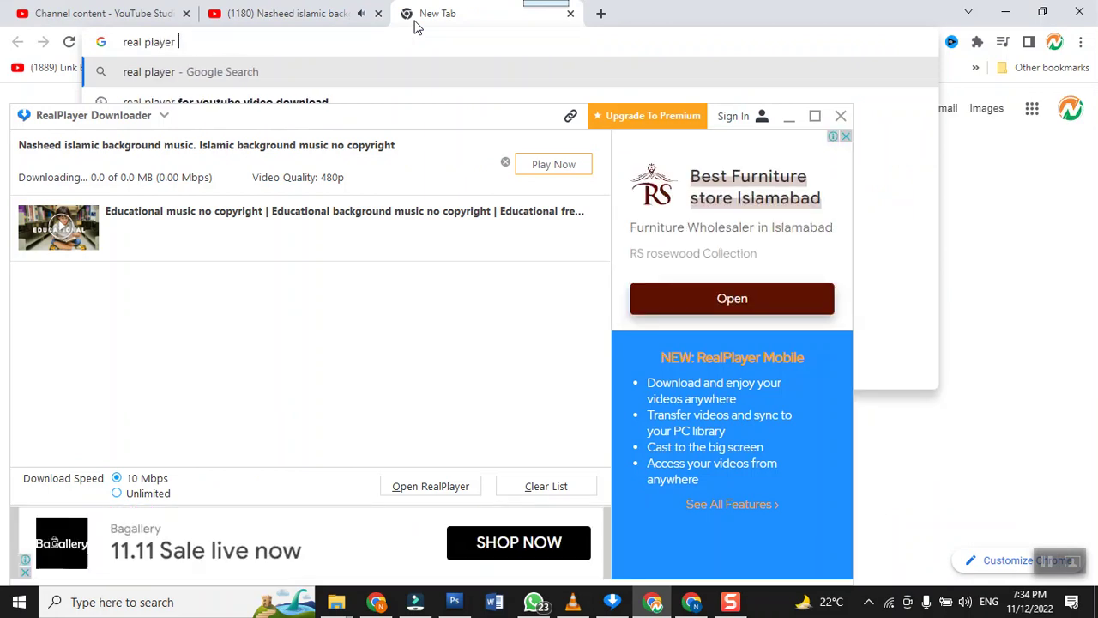
text( for )
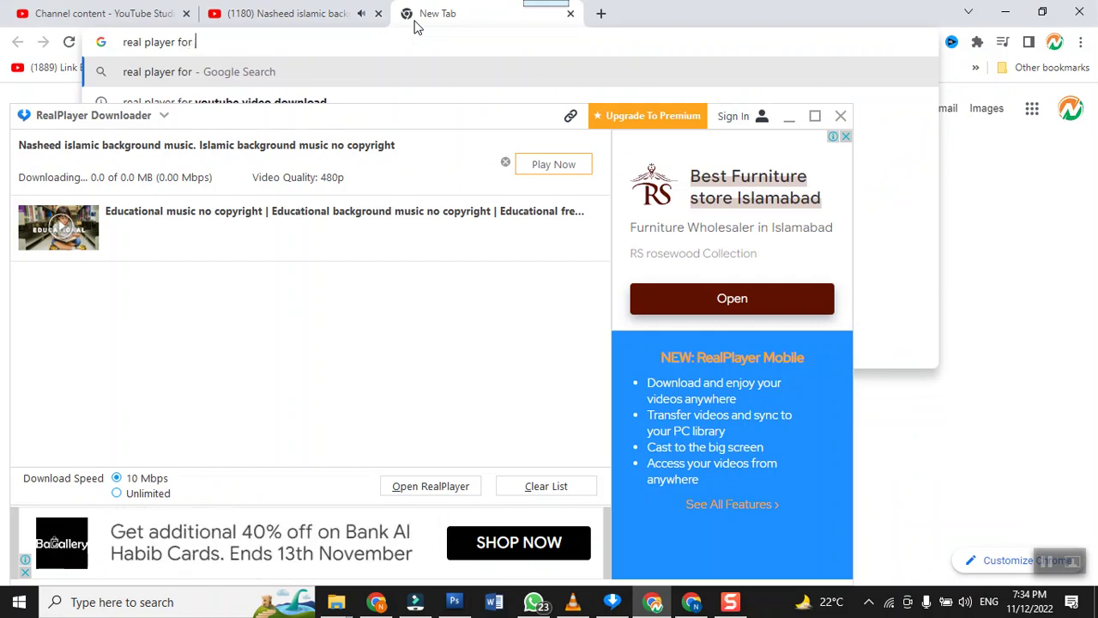
text(internet)
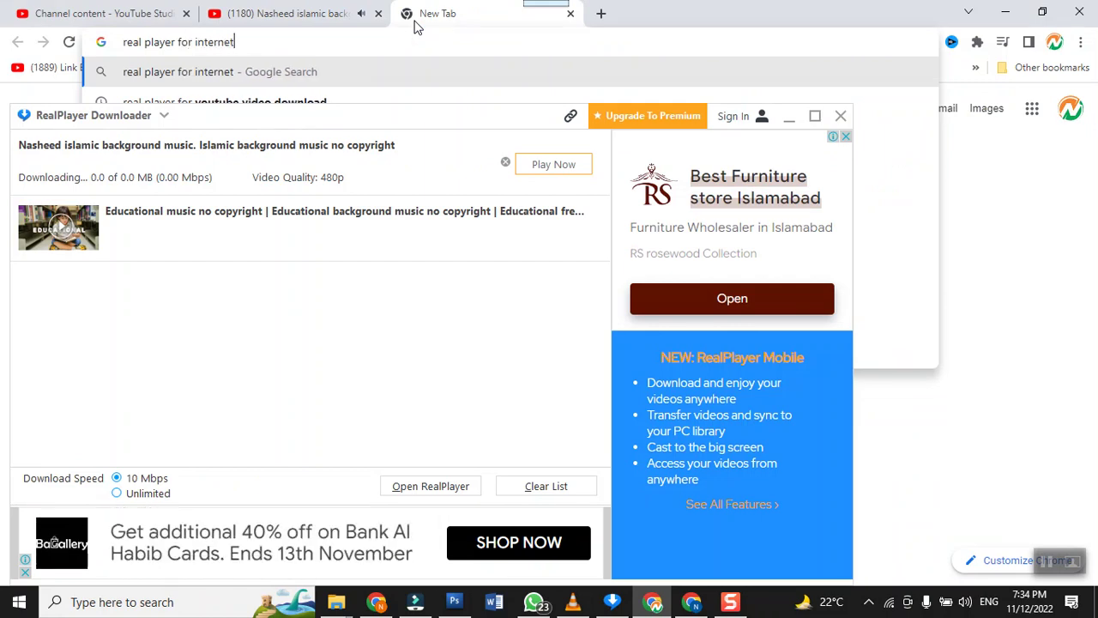
text( downloads)
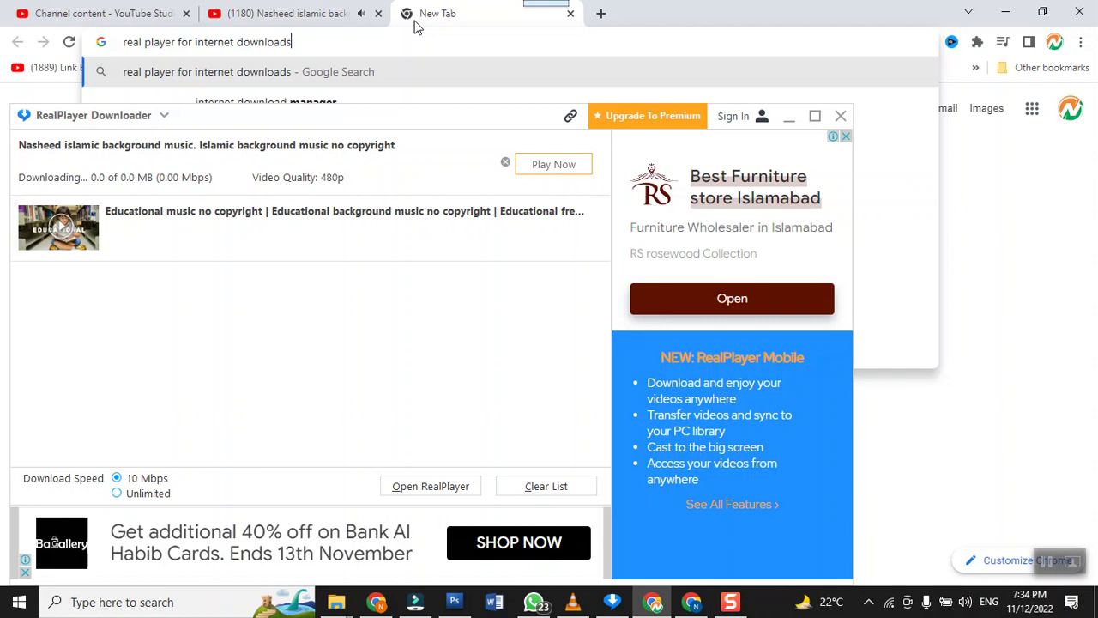
key(Return)
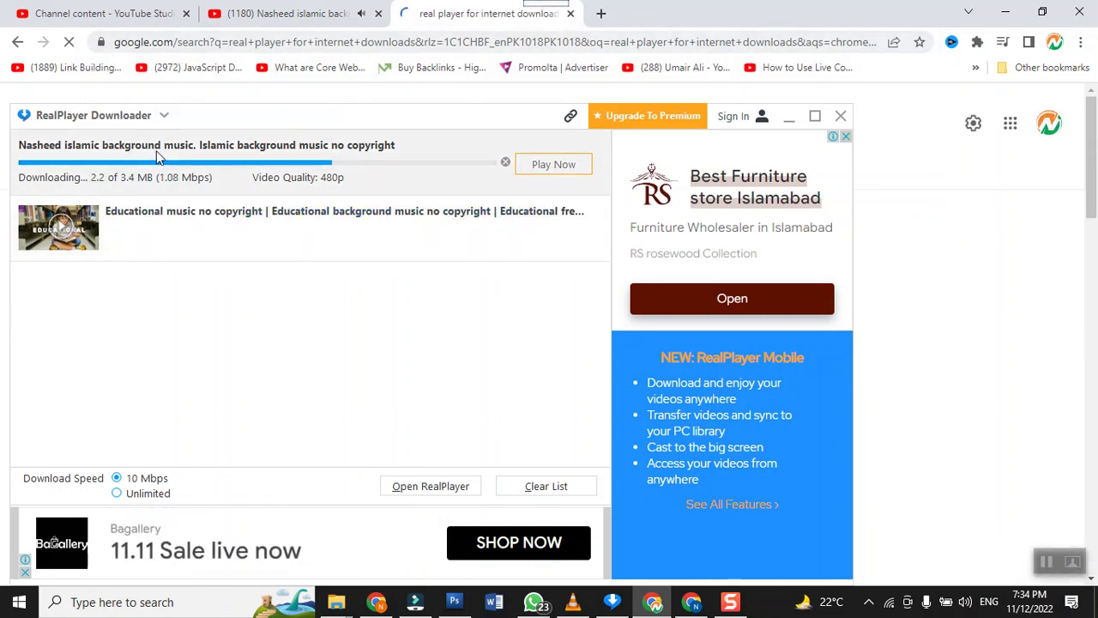
click(789, 116)
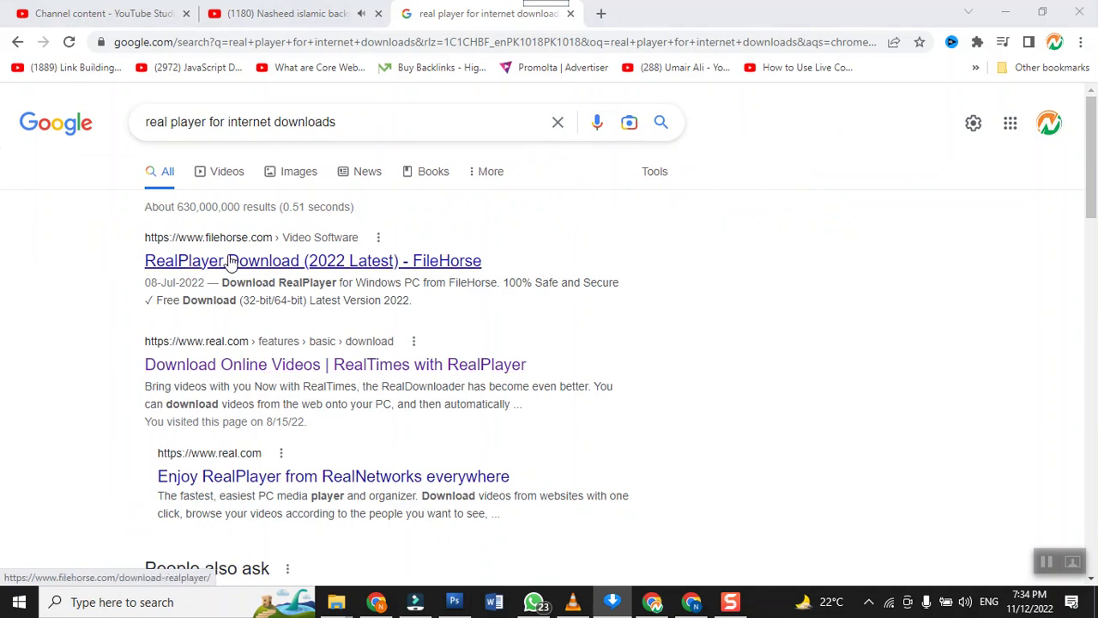
- Open real.com's Download Online Videos page, download the free RealPlayer installer and keep the file RealPlayer (1).exe
click(207, 378)
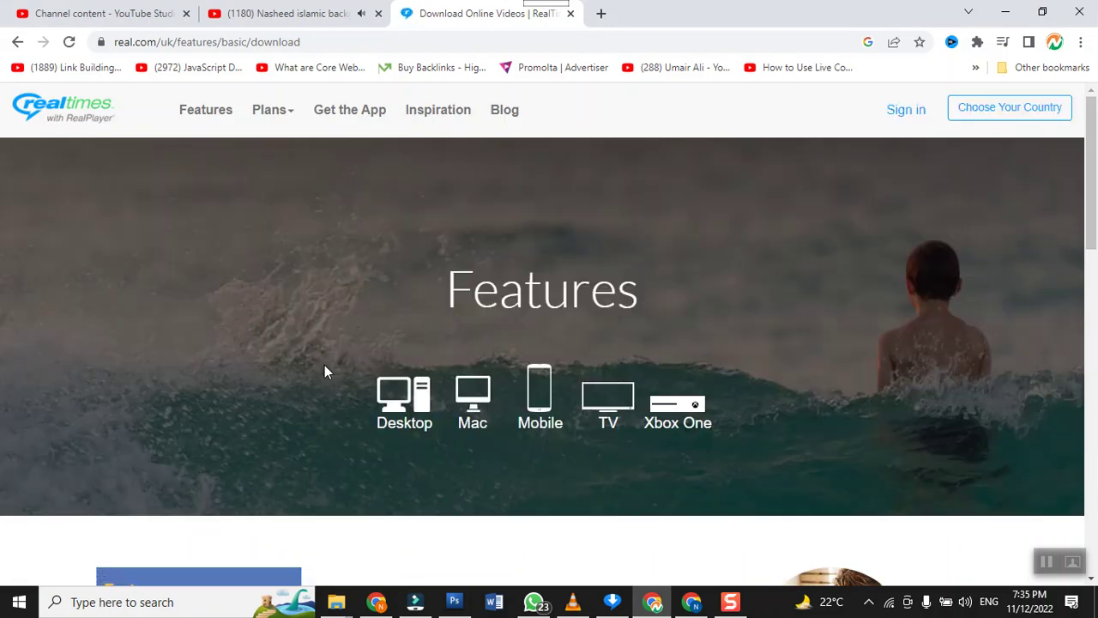
scroll(325, 371, down, 5)
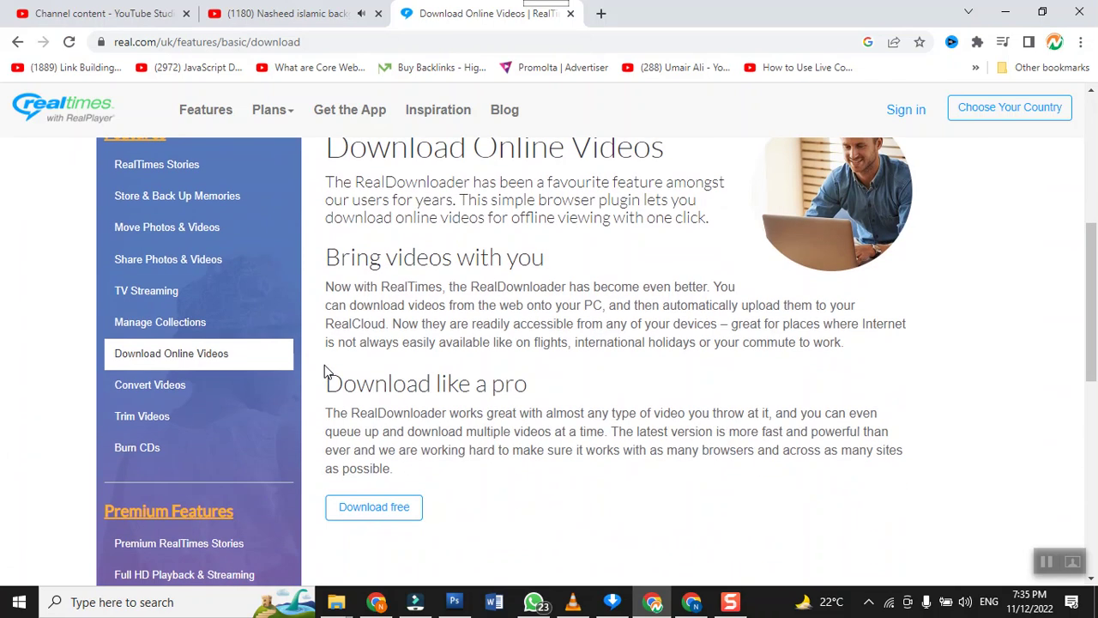
click(380, 510)
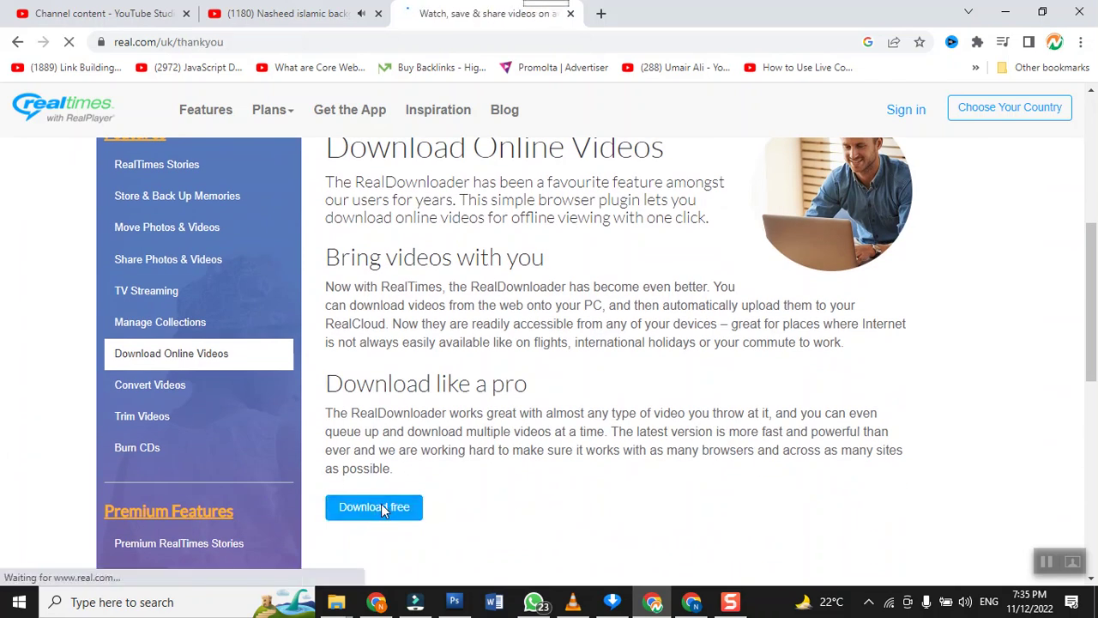
scroll(521, 359, down, 1)
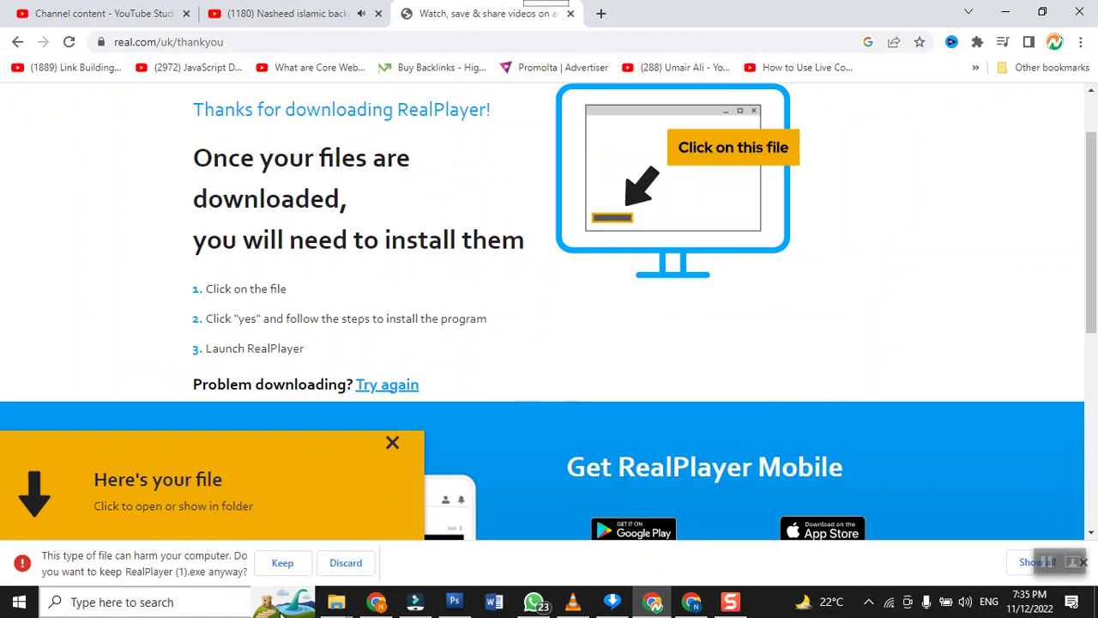
click(283, 563)
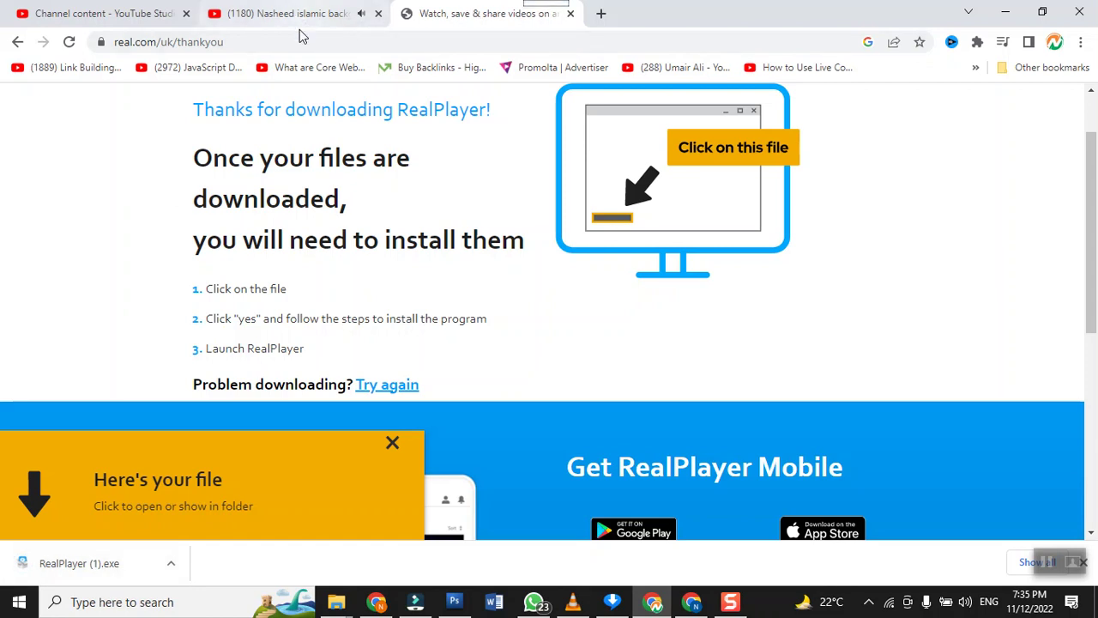
- Return to the playlist's first nasheed video on YouTube and read its full description for the licence and monetization terms
click(266, 13)
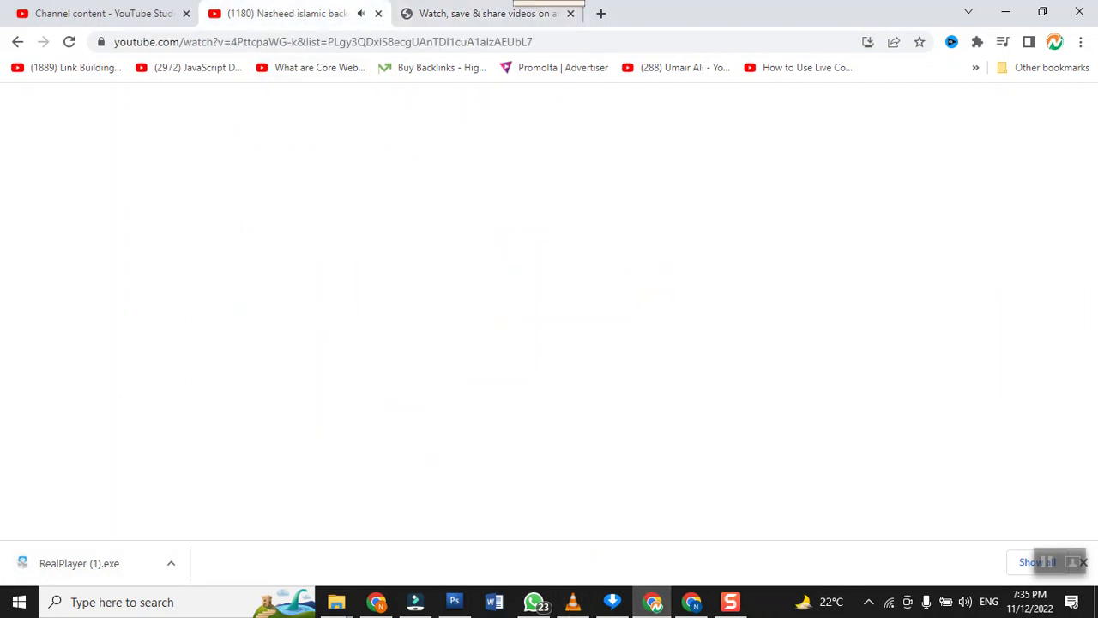
scroll(348, 412, down, 2)
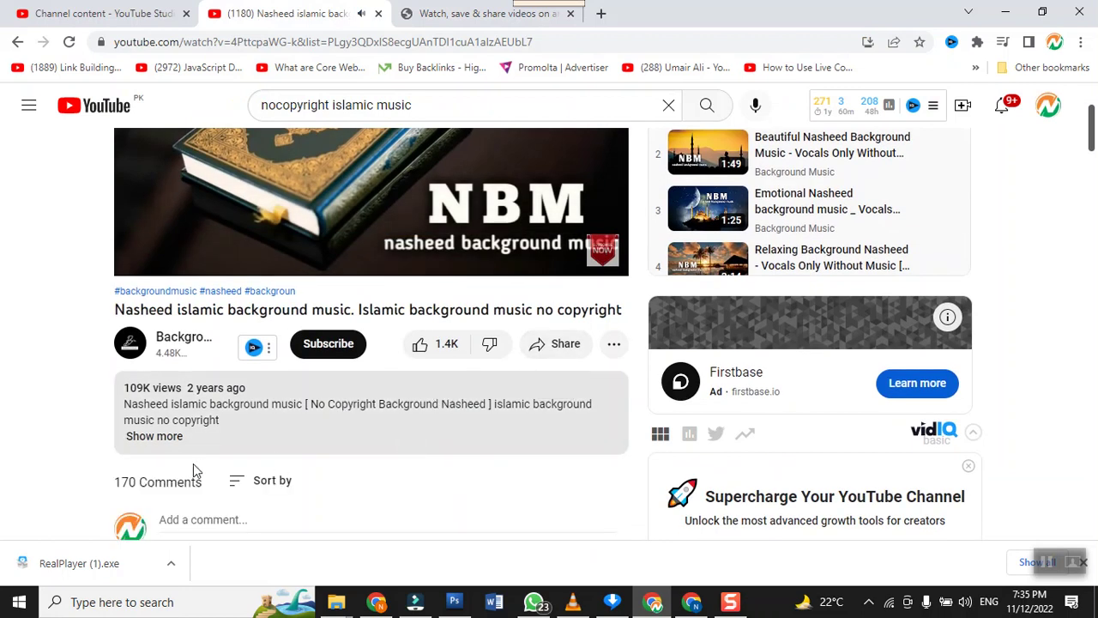
click(171, 438)
scroll(334, 397, down, 2)
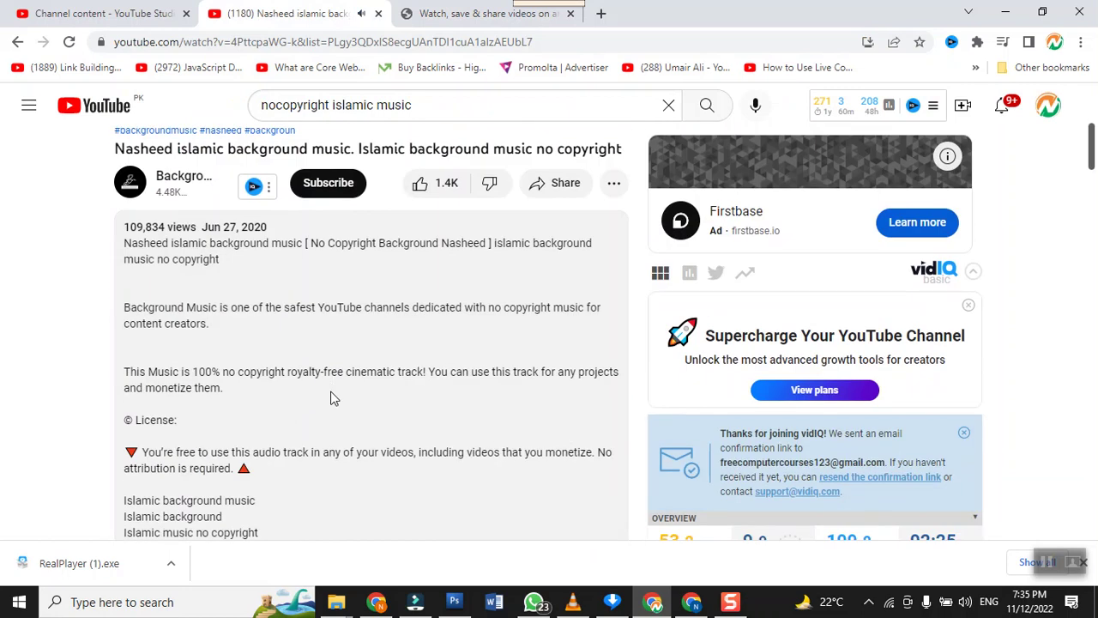
scroll(334, 398, down, 1)
scroll(334, 398, down, 1)
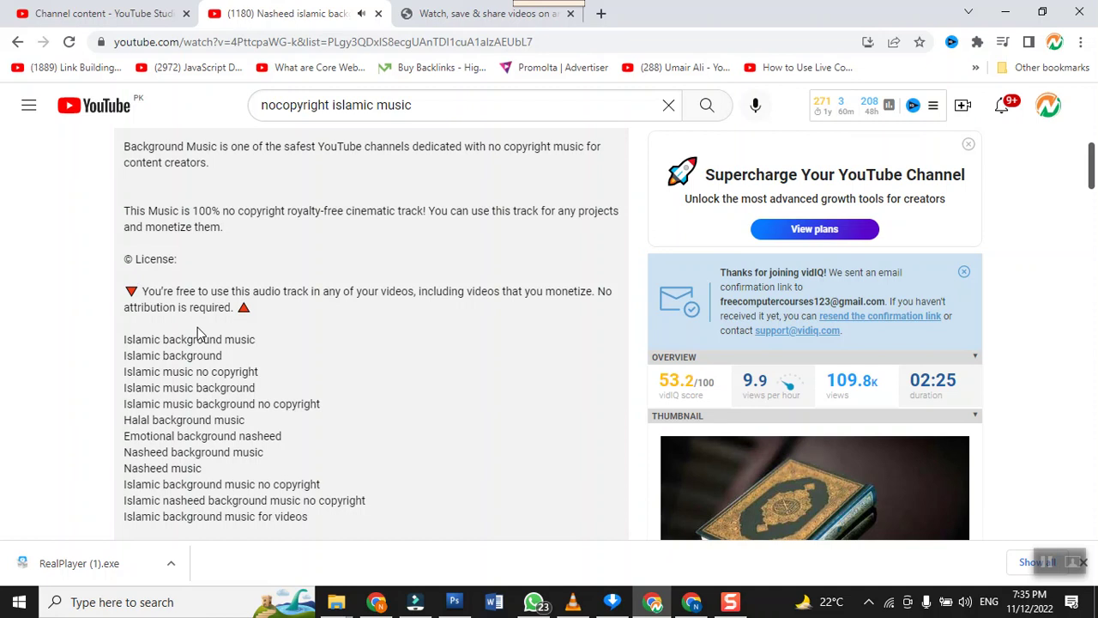
scroll(198, 333, down, 2)
scroll(197, 307, down, 2)
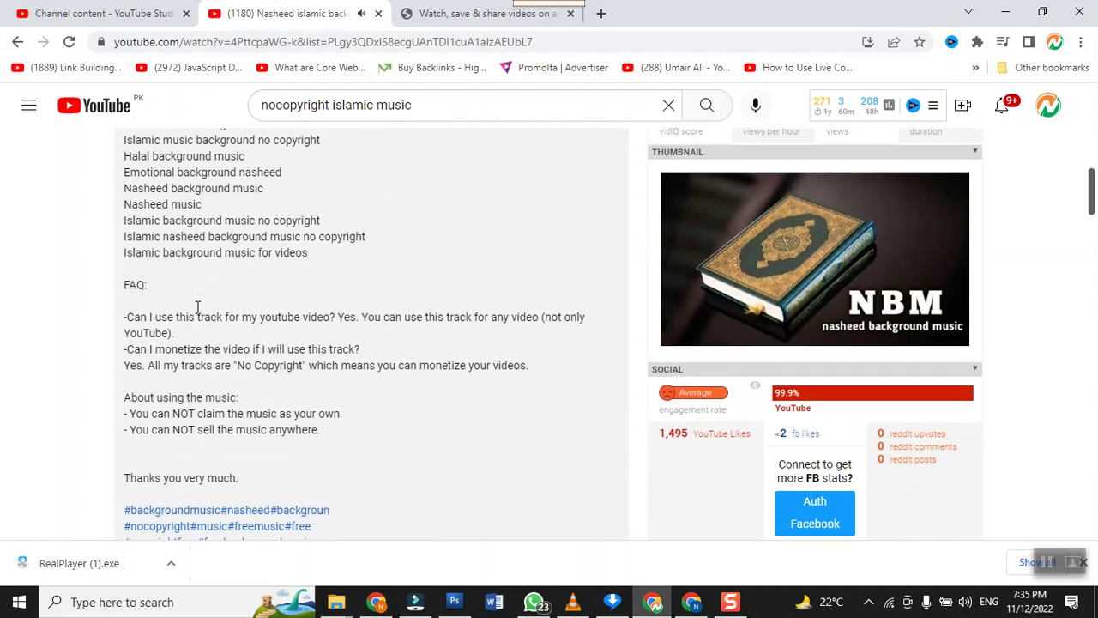
scroll(197, 307, down, 1)
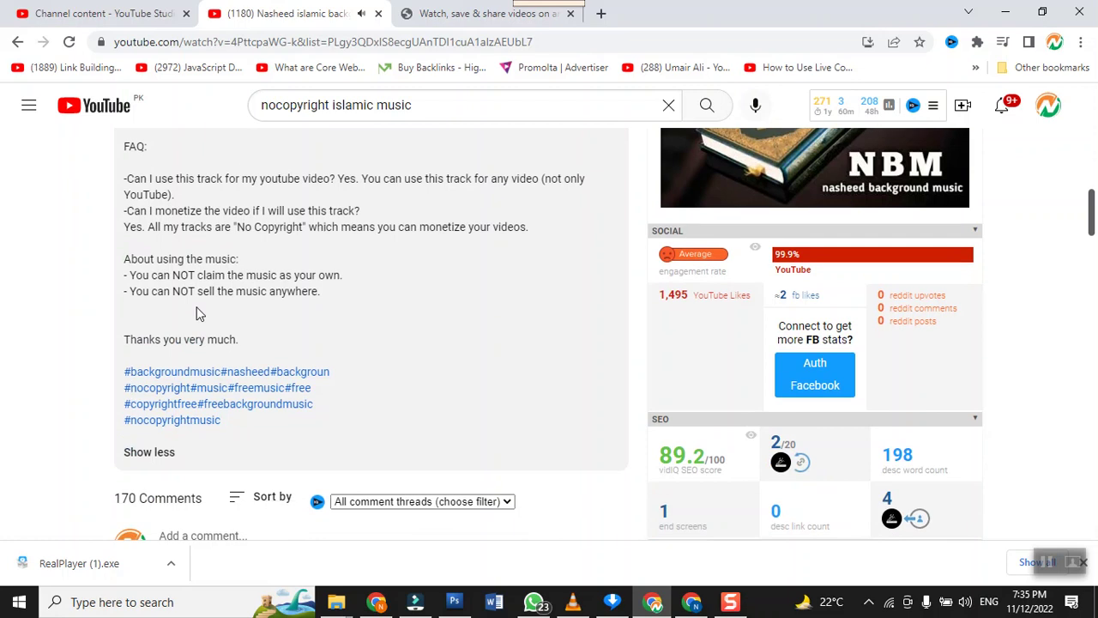
scroll(197, 314, up, 5)
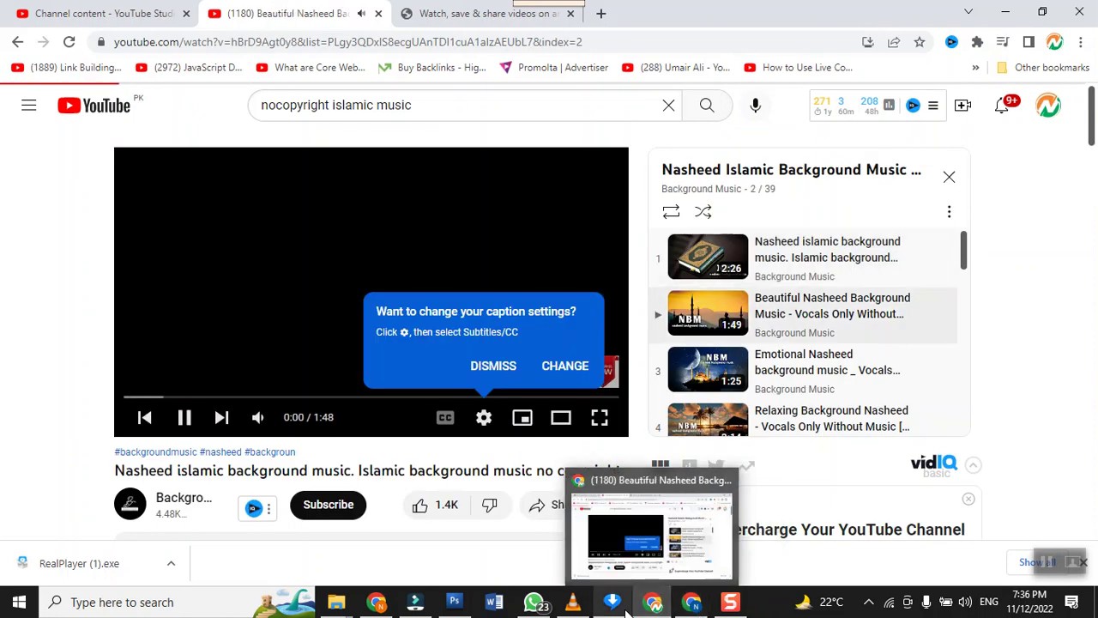
- Convert the downloaded "Nasheed islamic background music" video to MP3 in RealPlayer Downloader, and minimize its window
click(615, 604)
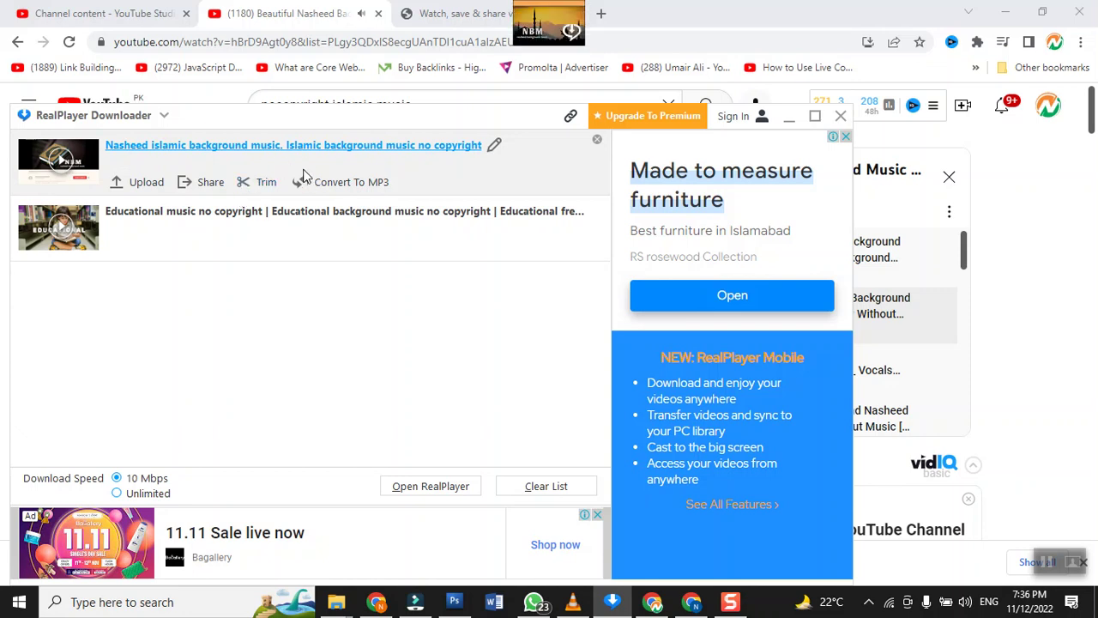
click(362, 188)
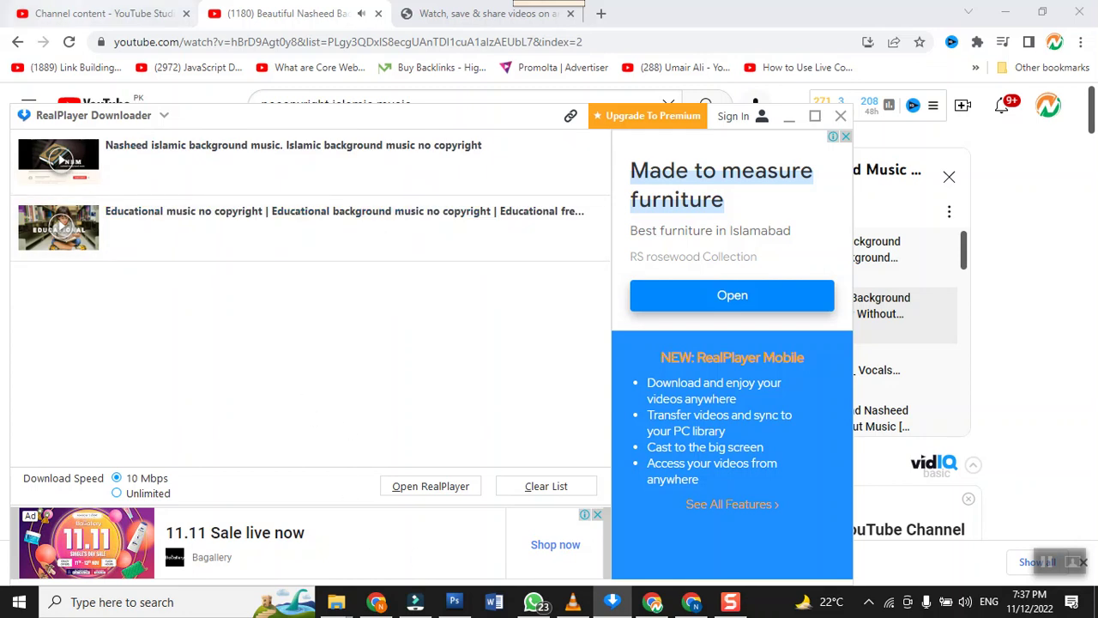
click(790, 118)
- Check the full description of the "Beautiful Nasheed Background Music" video and download the video with RealPlayer Downloader
scroll(243, 362, down, 3)
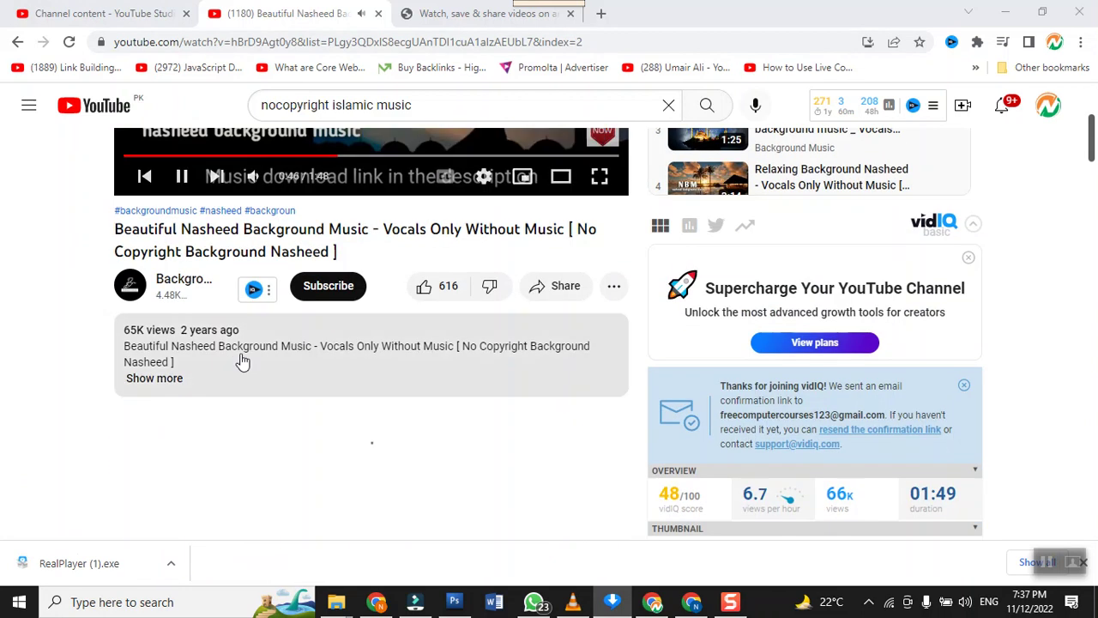
click(176, 377)
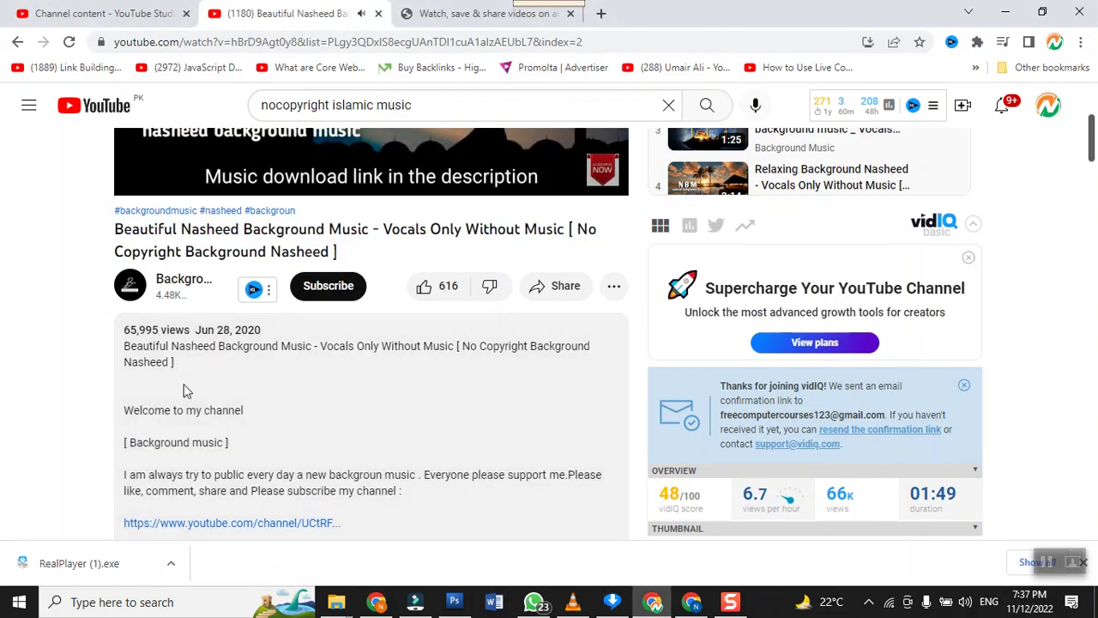
scroll(183, 391, down, 3)
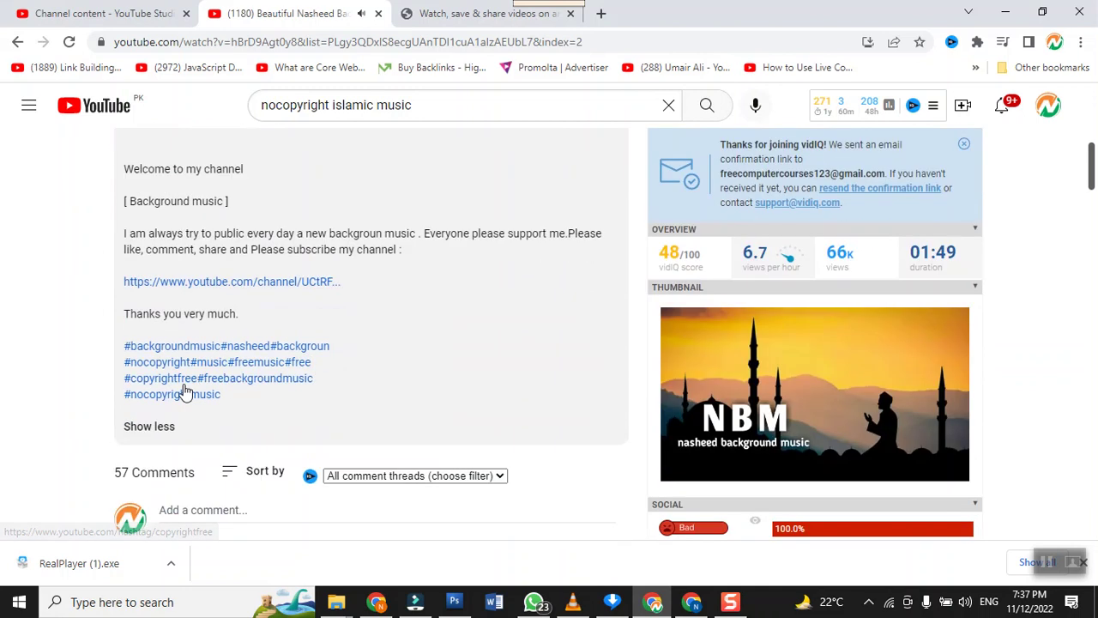
scroll(182, 391, up, 1)
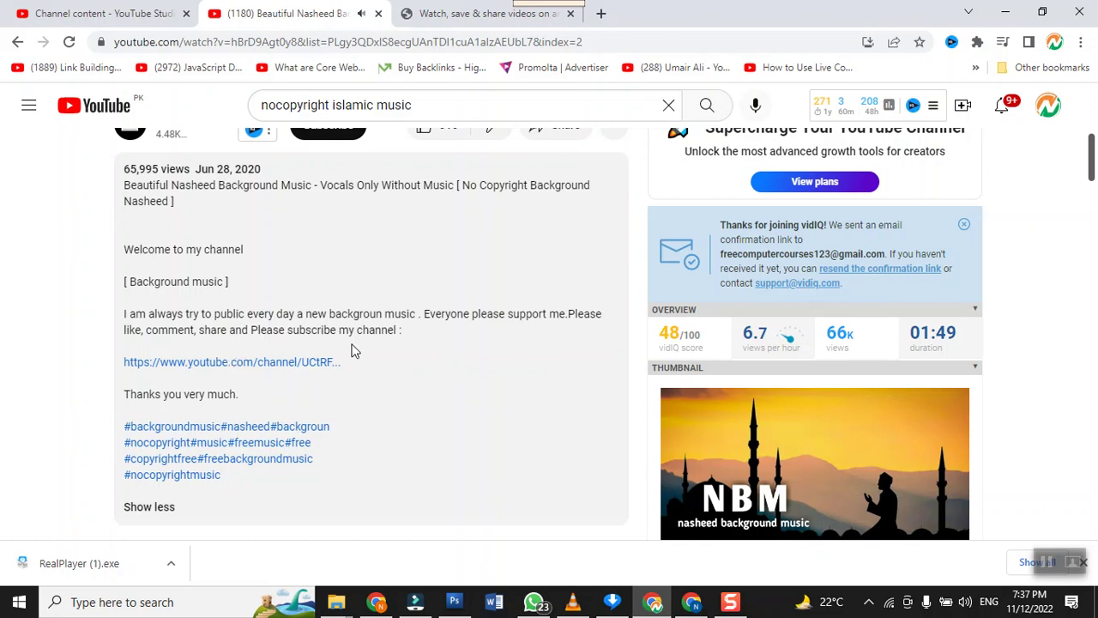
scroll(383, 375, down, 2)
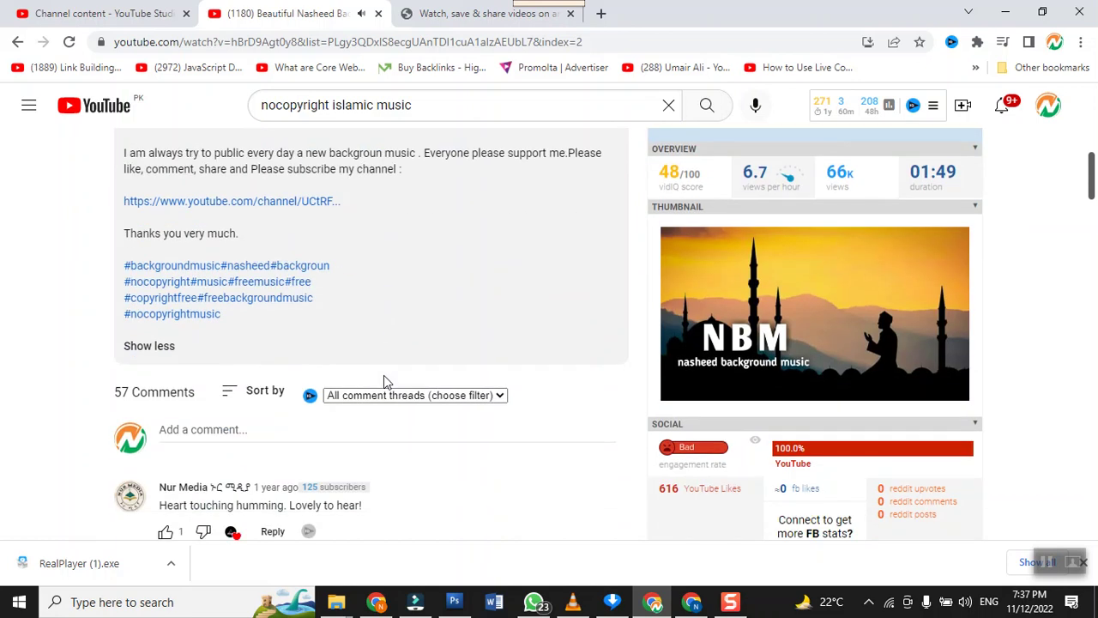
scroll(384, 375, up, 4)
scroll(371, 335, up, 3)
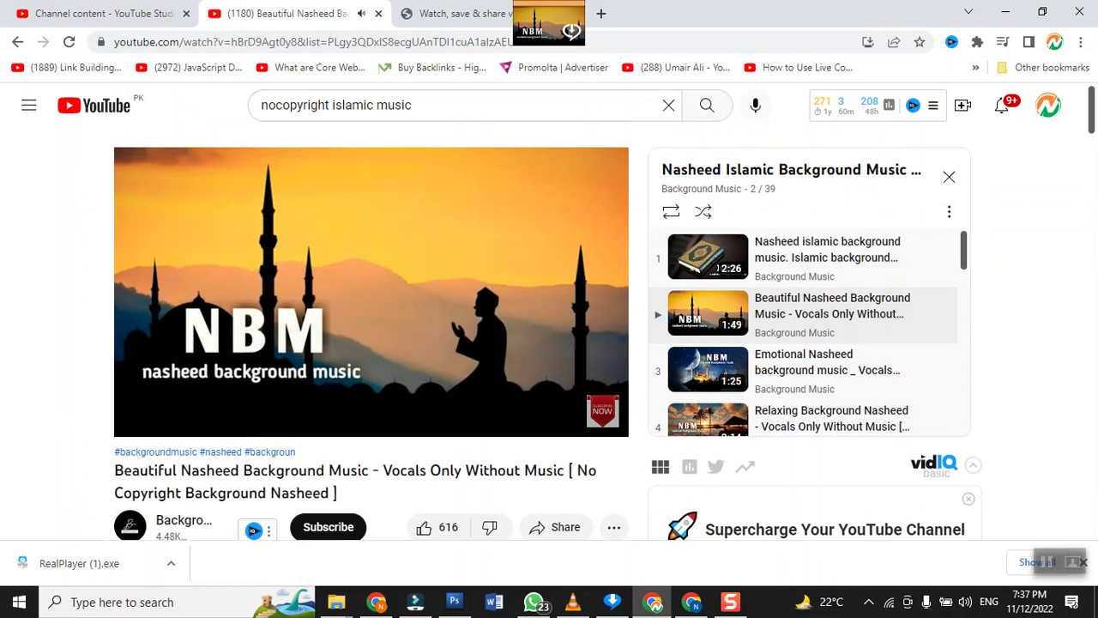
click(545, 26)
click(481, 384)
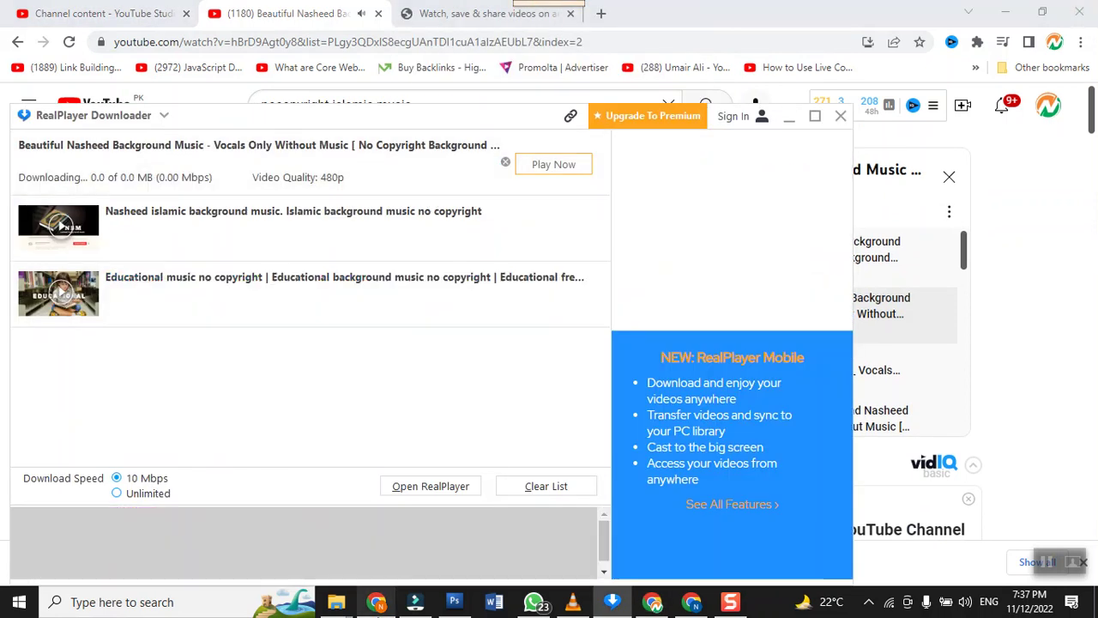
- Switch to Filmora, show the exported My Video.mp4 in its target folder, and minimize the folder window
click(415, 603)
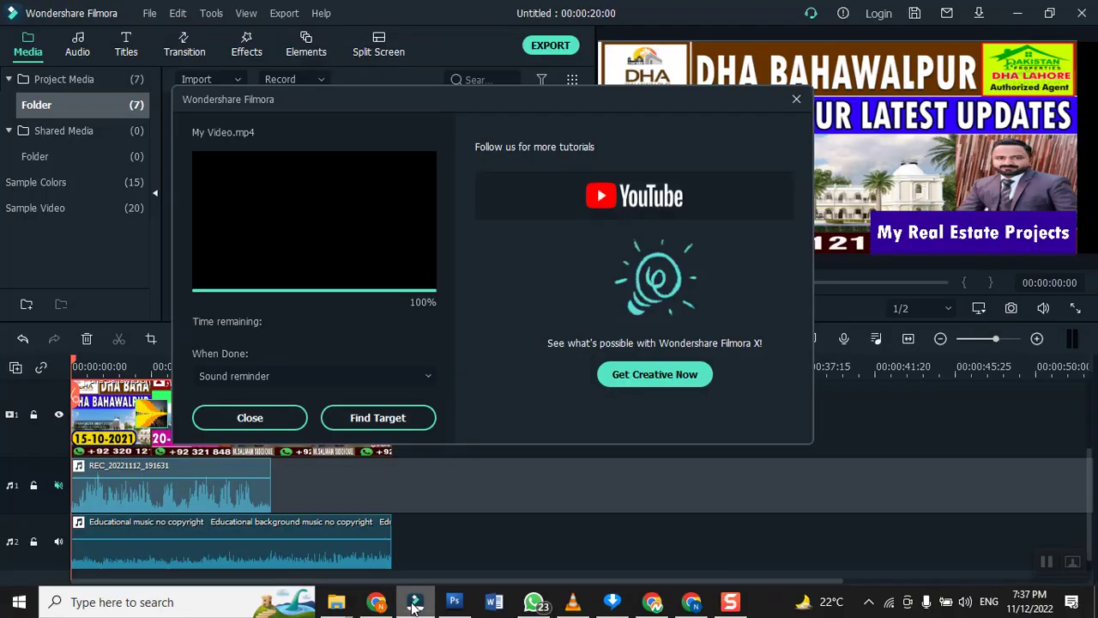
click(397, 419)
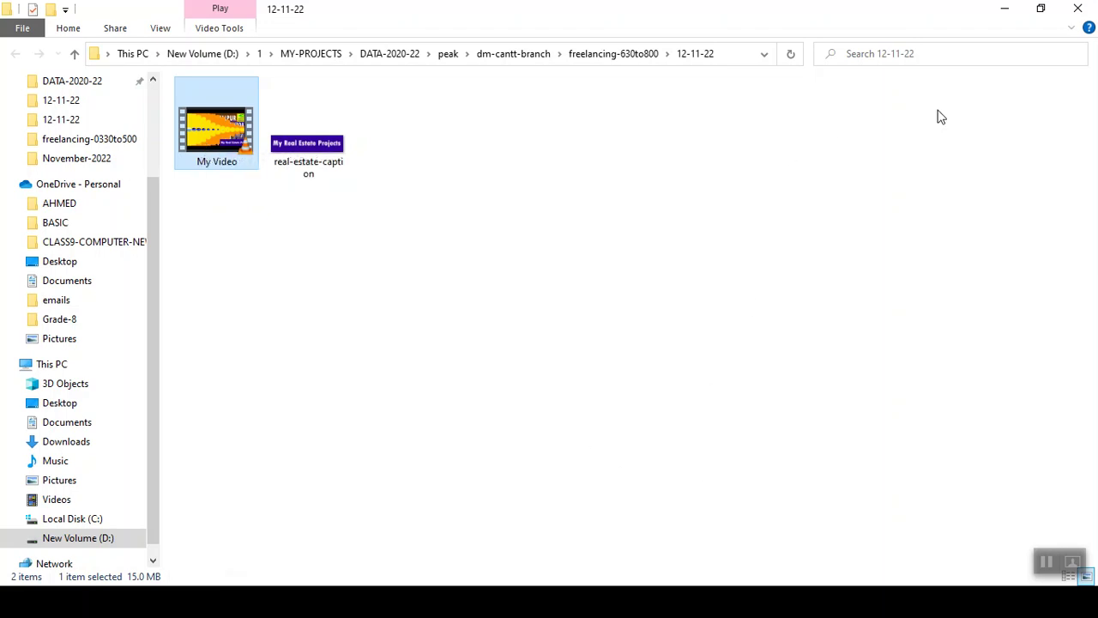
click(1003, 8)
- Review the exported My Video.mp4 in VLC media player and close the player
click(22, 578)
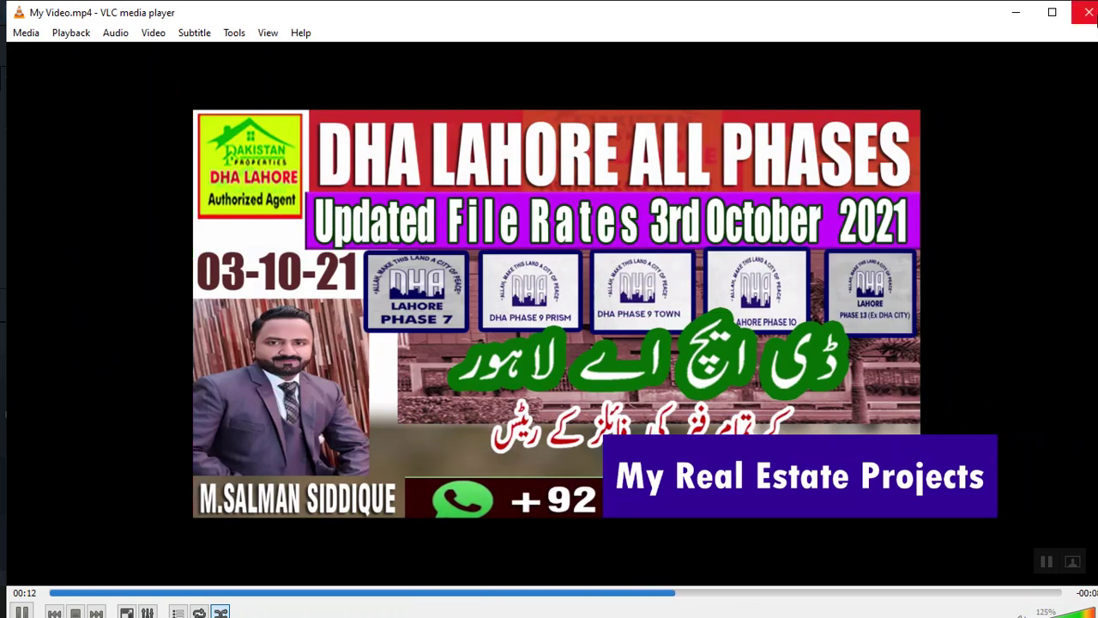
click(1016, 12)
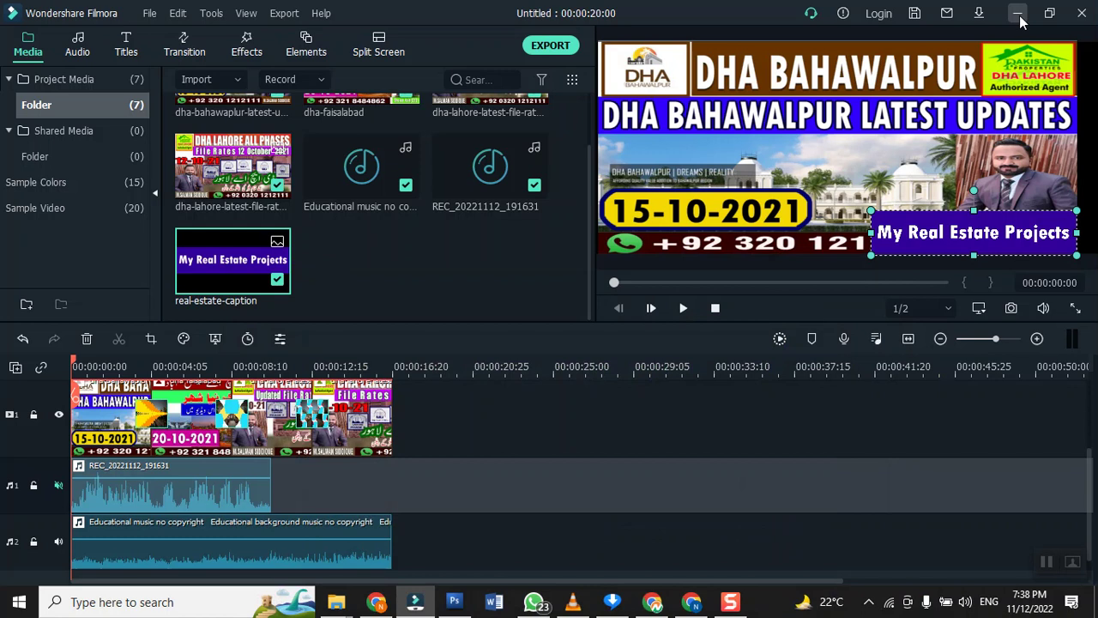
click(573, 602)
click(1086, 12)
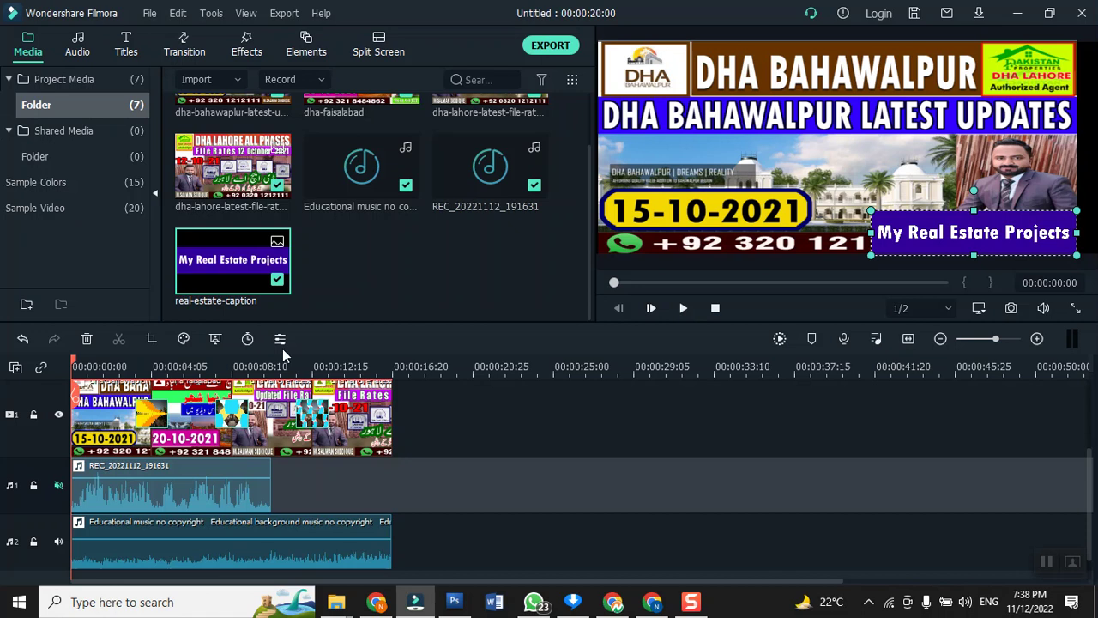
- Import the "Beautiful Nasheed Background Music - Vocals Only Without Music" video from the RealPlayer Downloads folder in Videos into the project media
double_click(375, 272)
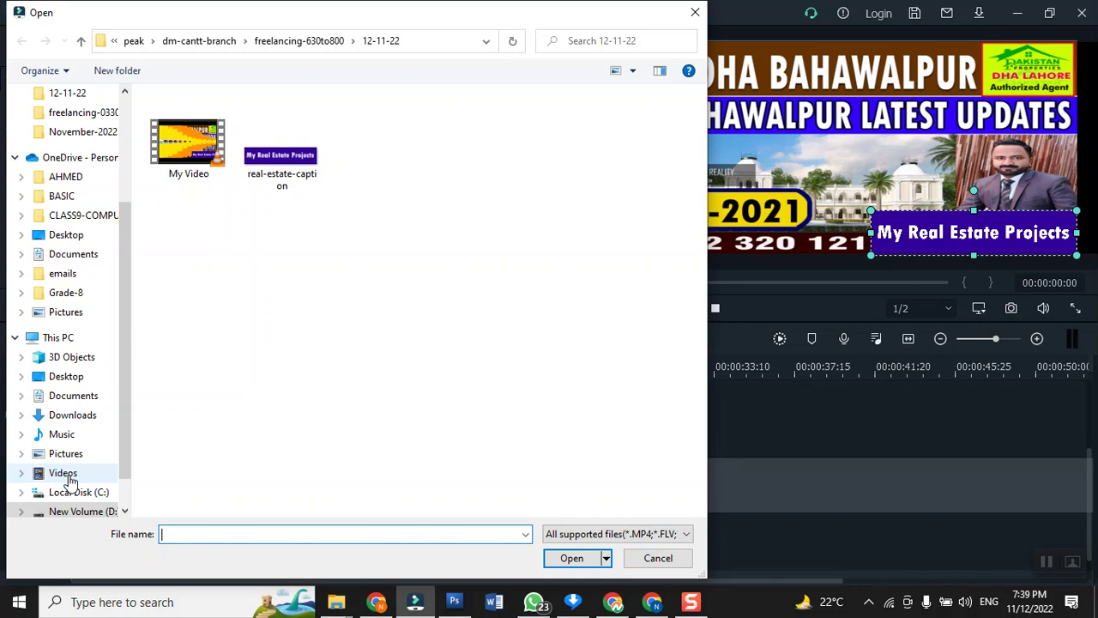
click(68, 478)
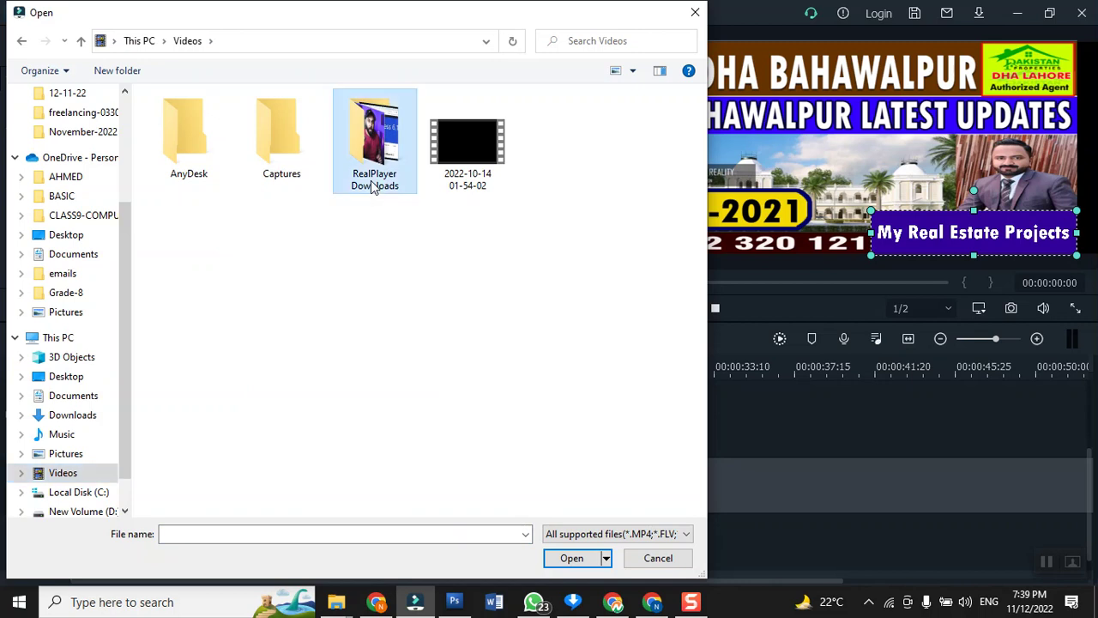
double_click(372, 187)
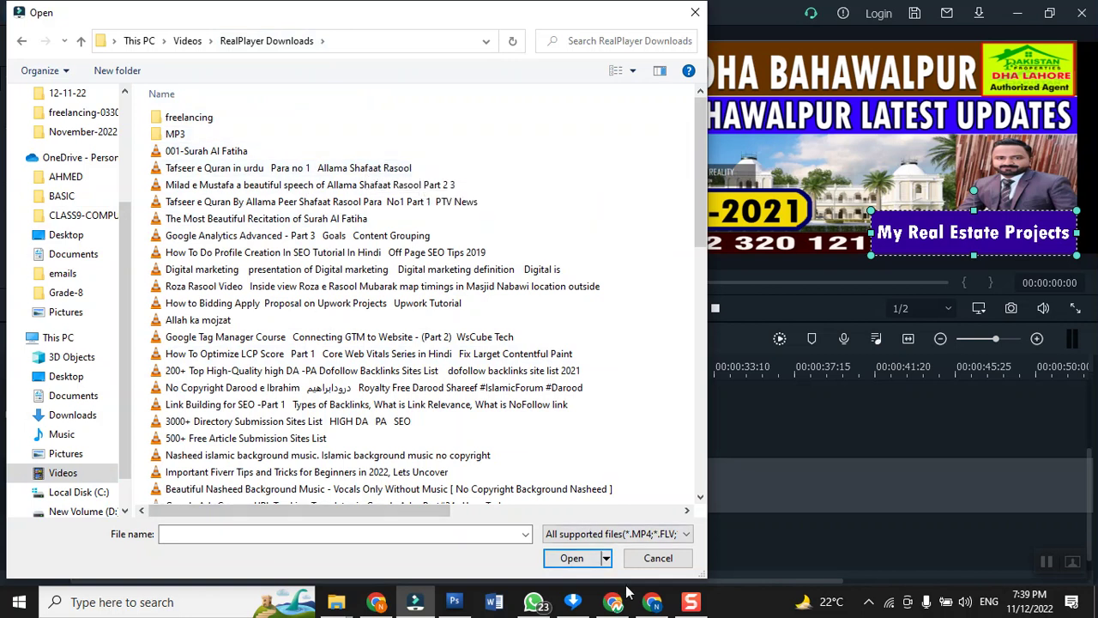
click(573, 609)
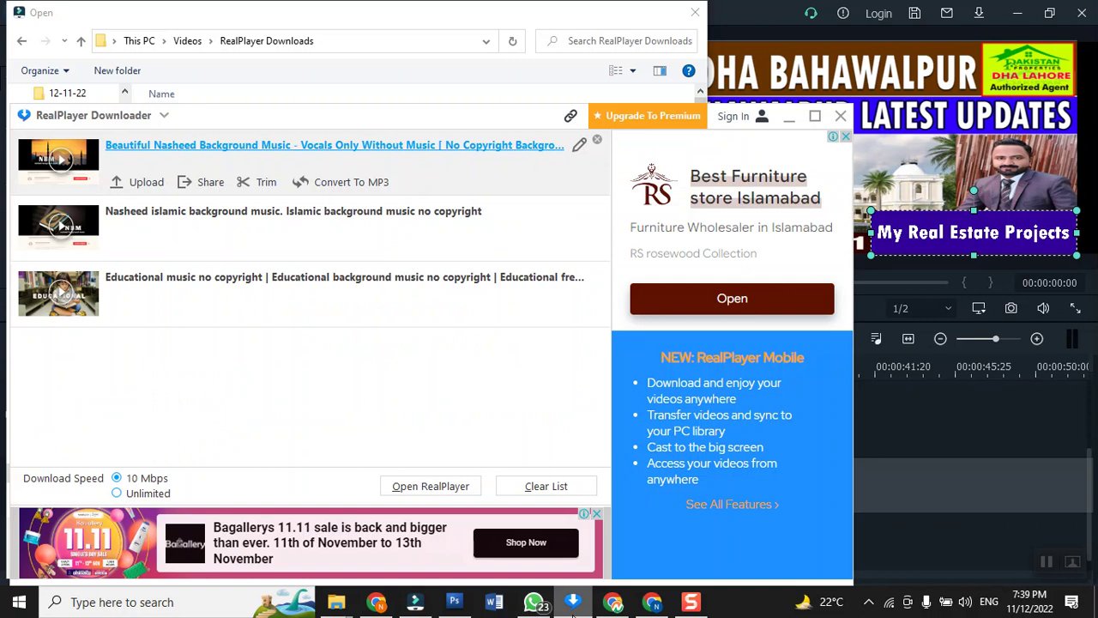
click(573, 605)
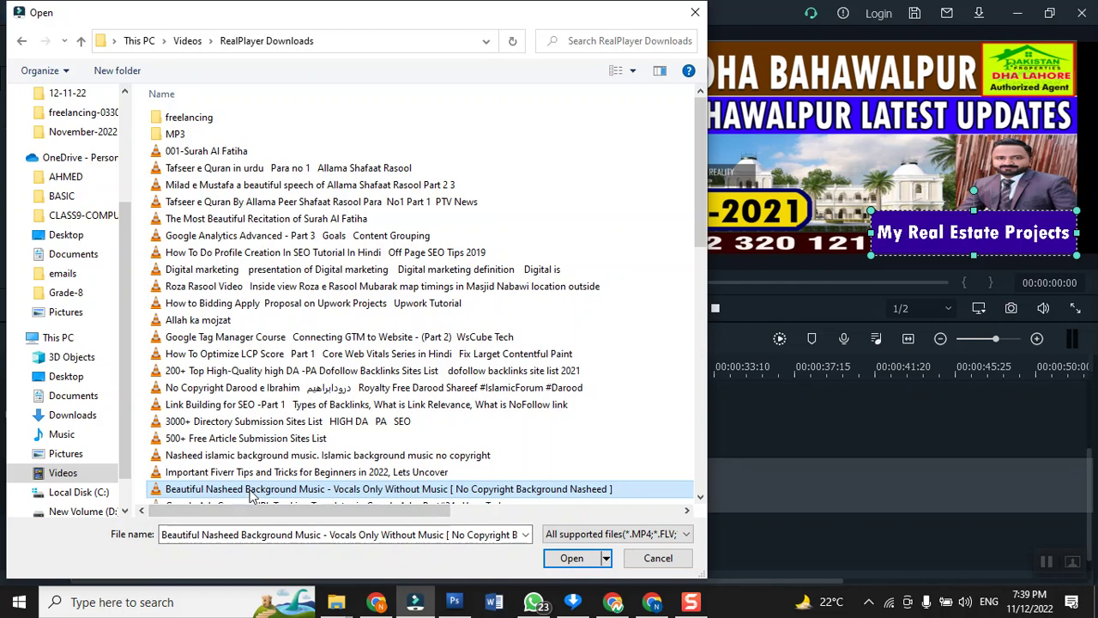
double_click(250, 496)
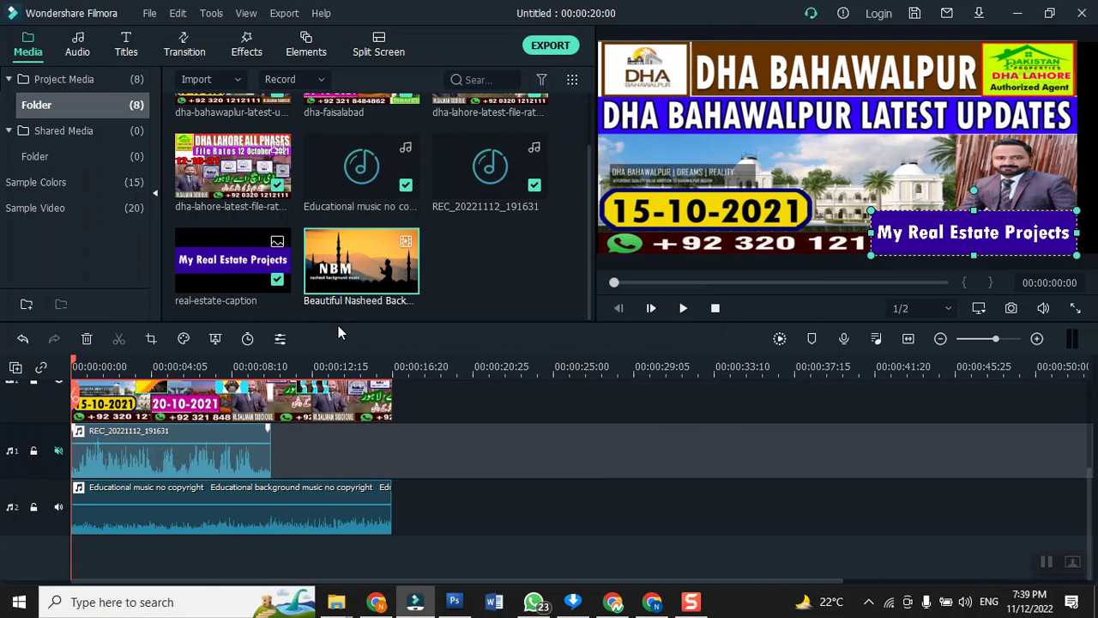
- Place the nasheed video at the timeline start on a track above the caption, matching the project settings to 854 x 480 24fps
drag(377, 268, 365, 382)
drag(290, 336, 77, 440)
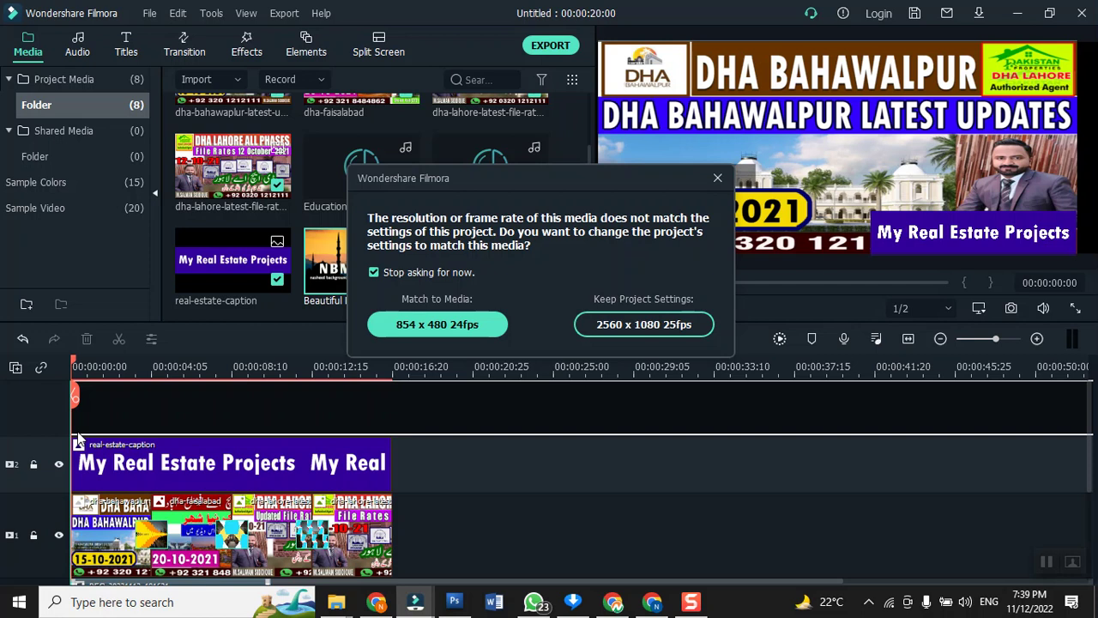
click(478, 327)
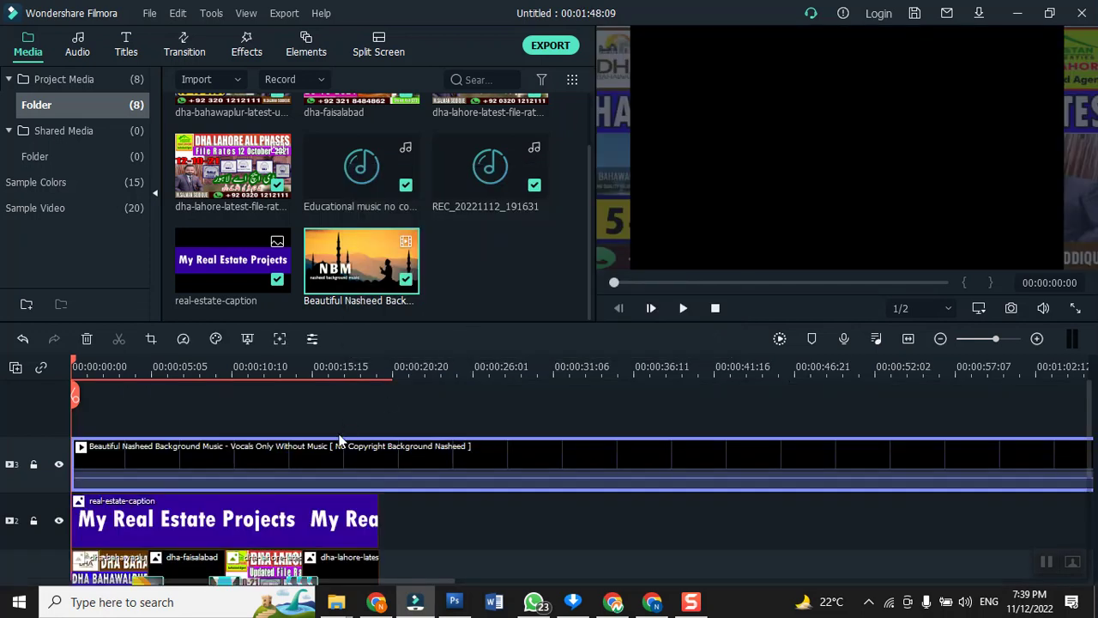
- Preview the opening seconds of the timeline with the nasheed video, and stop playback
scroll(339, 440, down, 2)
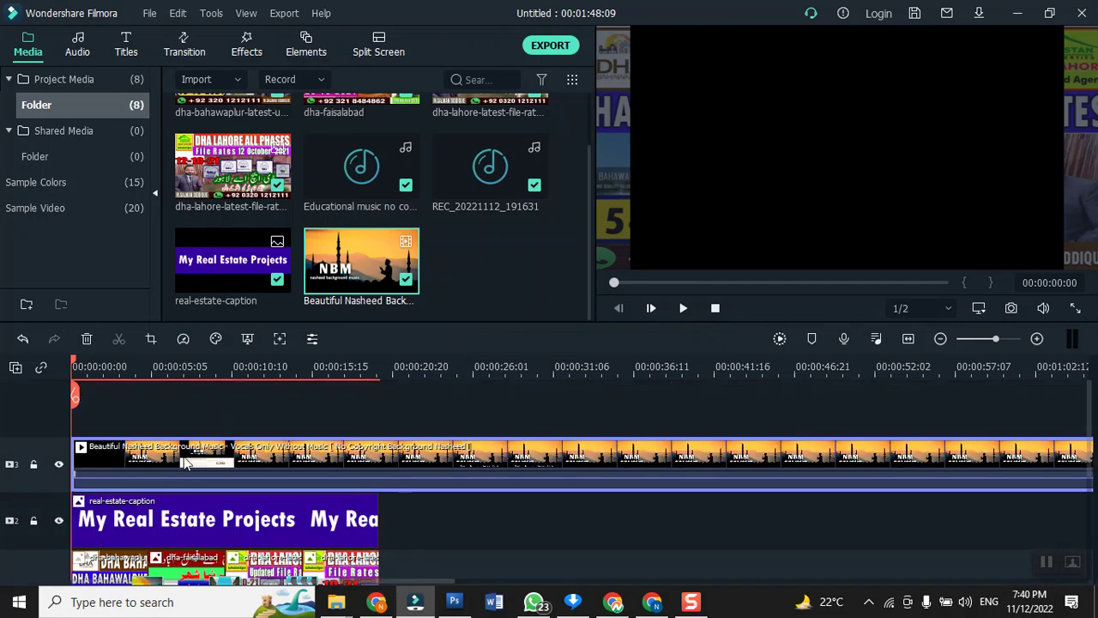
click(684, 308)
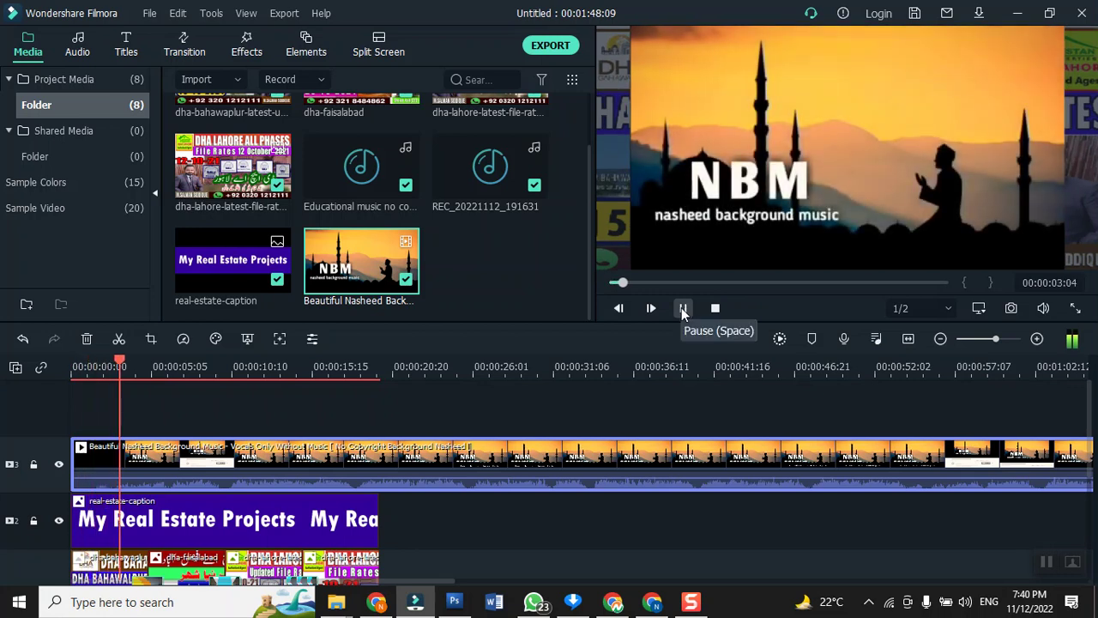
click(684, 308)
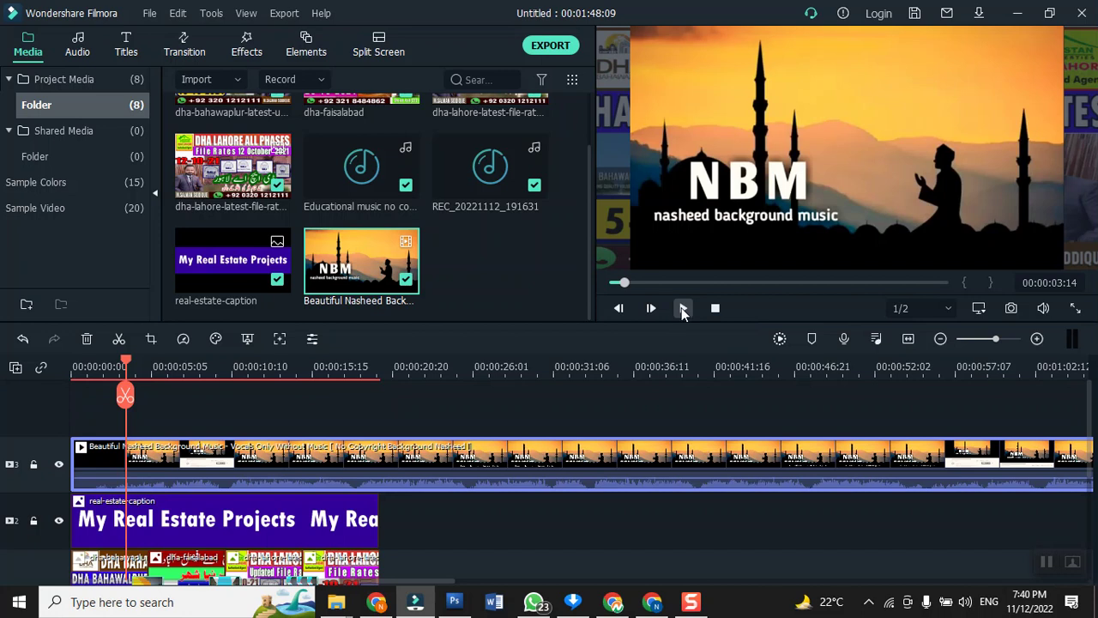
click(684, 308)
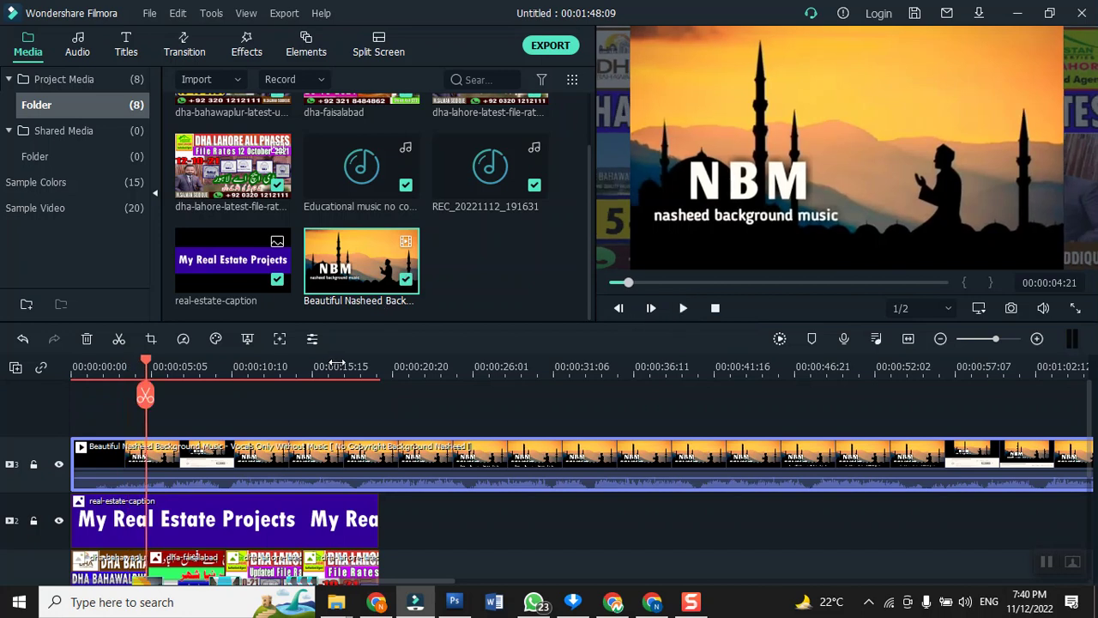
key(space)
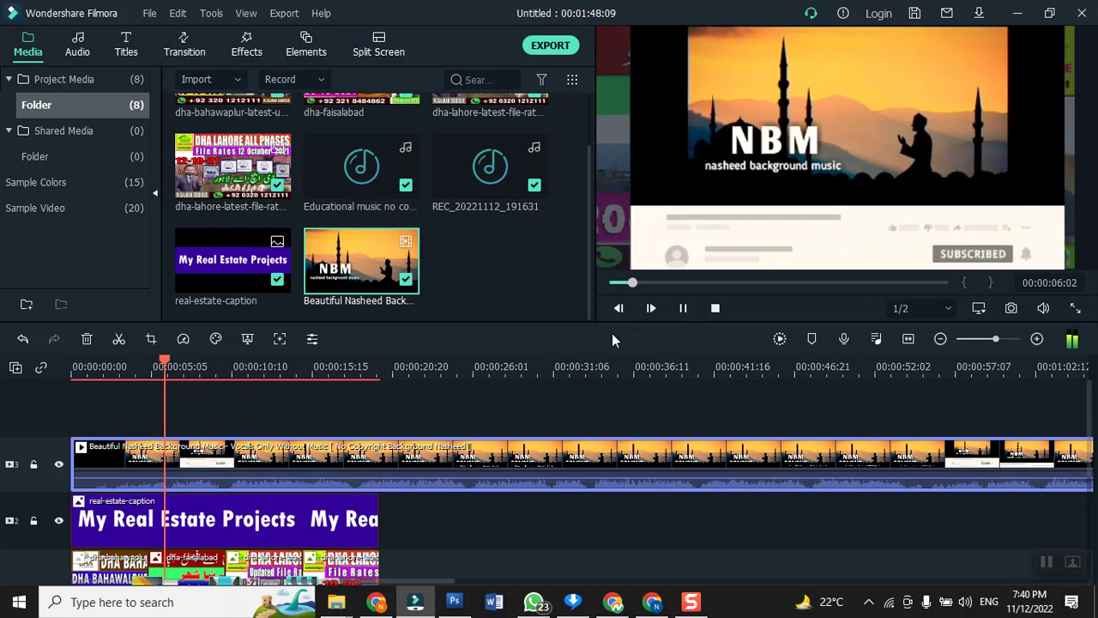
click(715, 308)
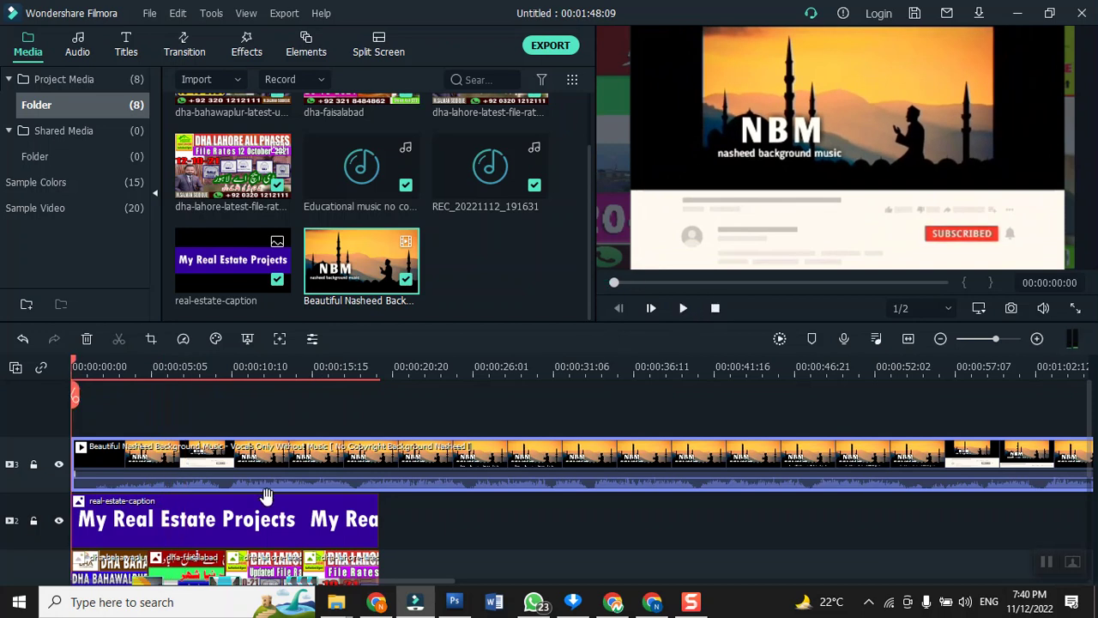
- Close the YouTube tab playing the relaxing nasheed in Chrome, minimize that browser window, and return to Filmora
click(654, 603)
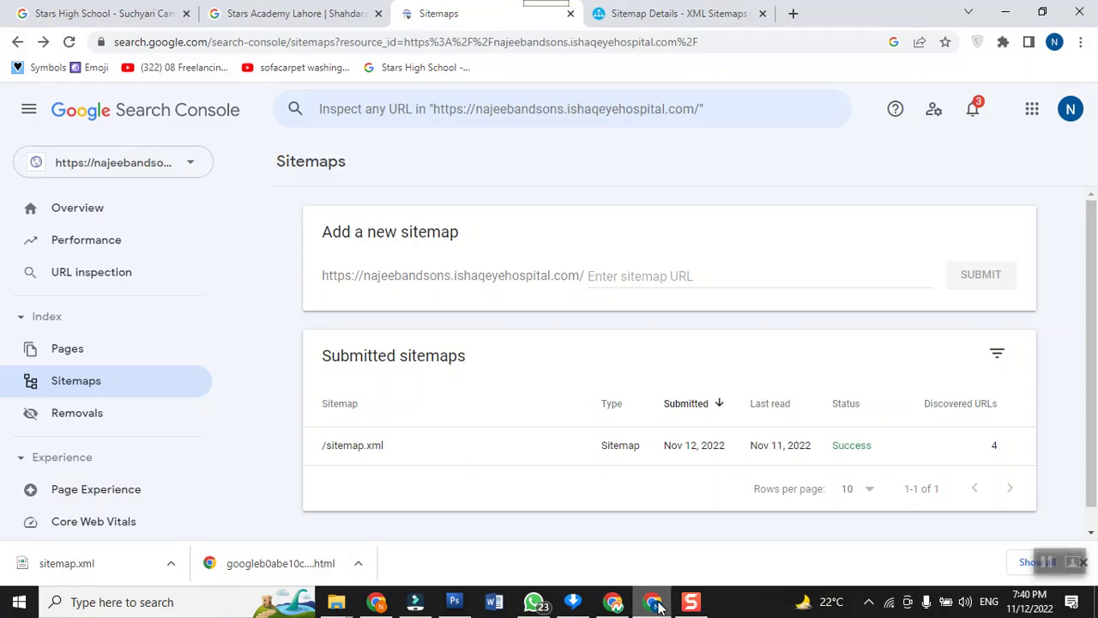
click(614, 603)
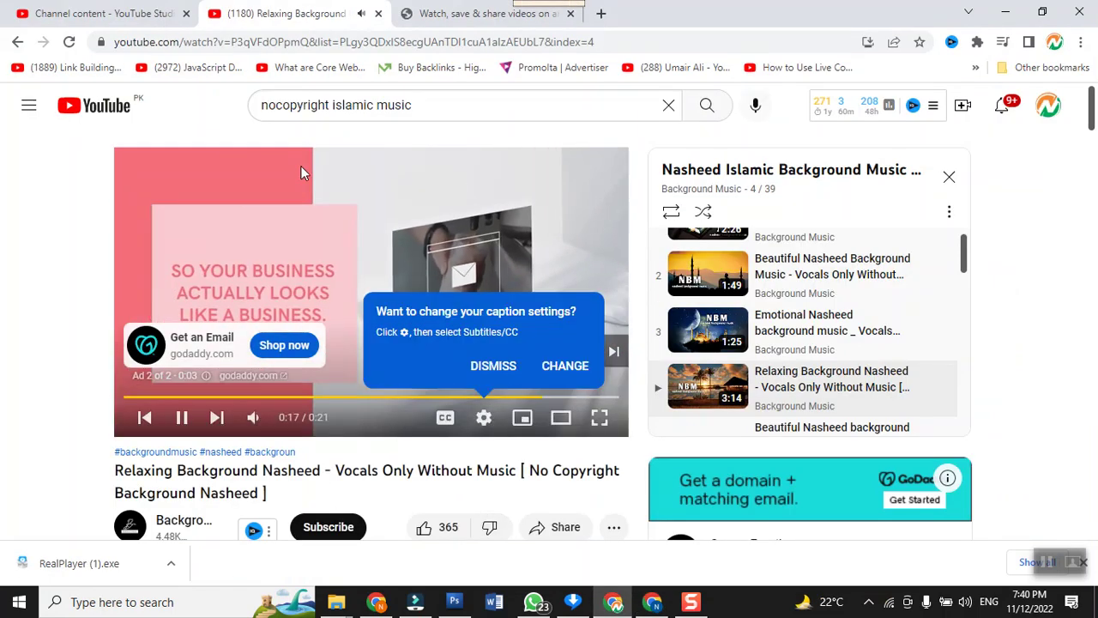
click(378, 13)
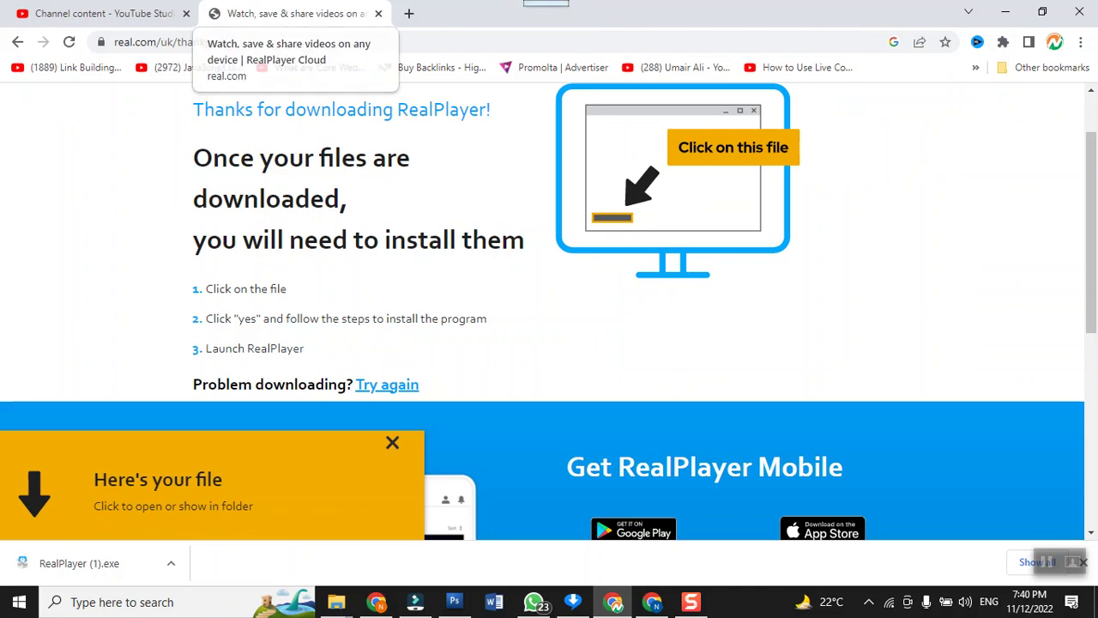
click(1005, 12)
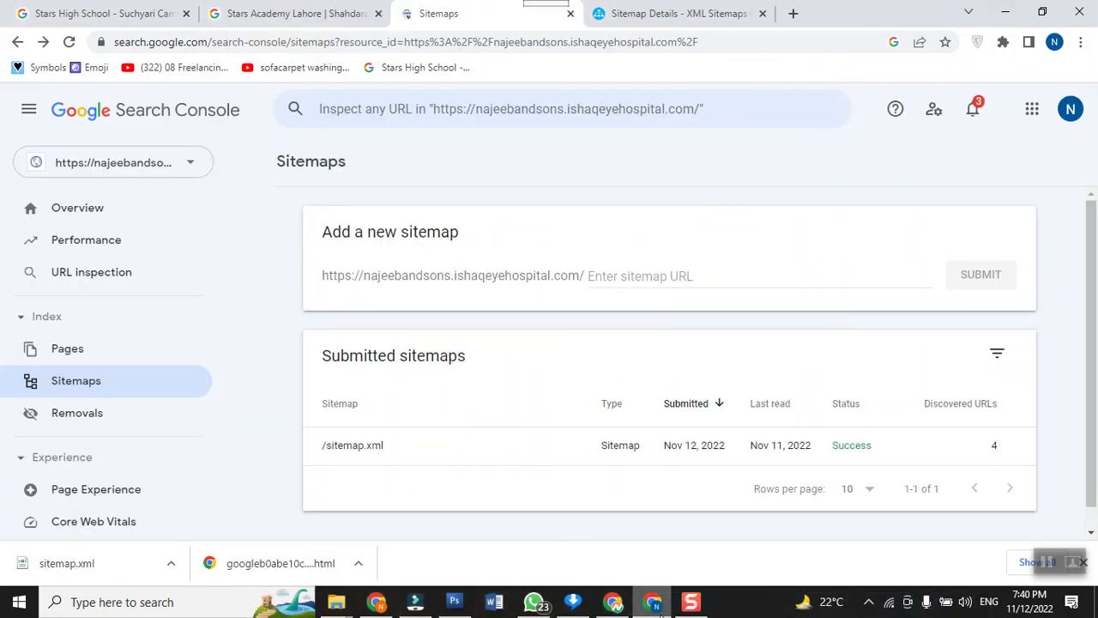
click(415, 602)
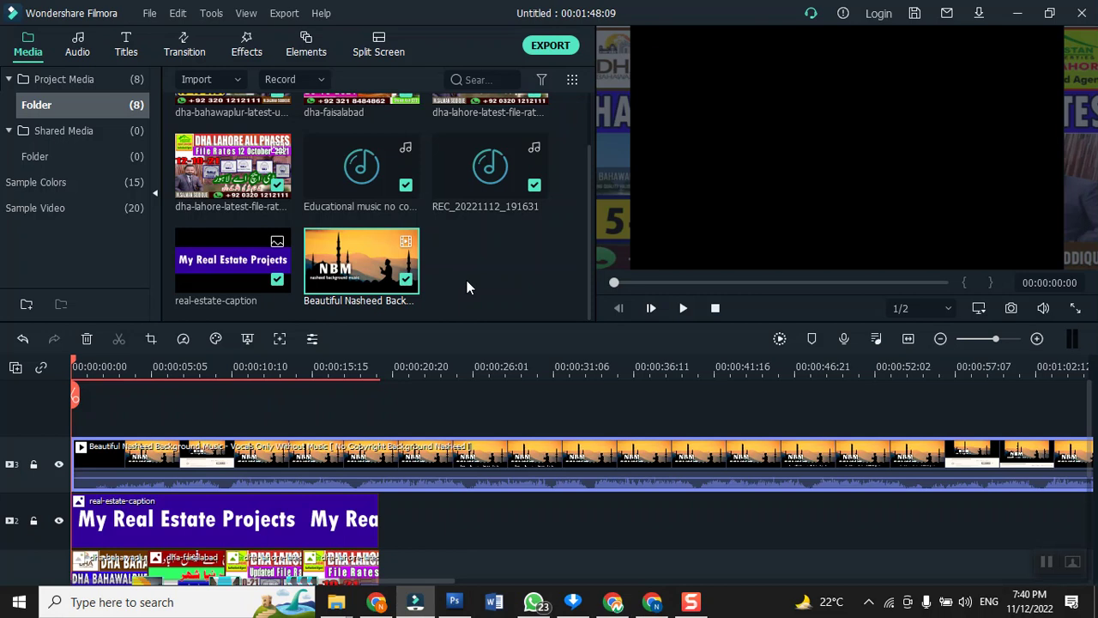
- Detach the audio from the nasheed clip and delete its video part from the timeline
right_click(280, 463)
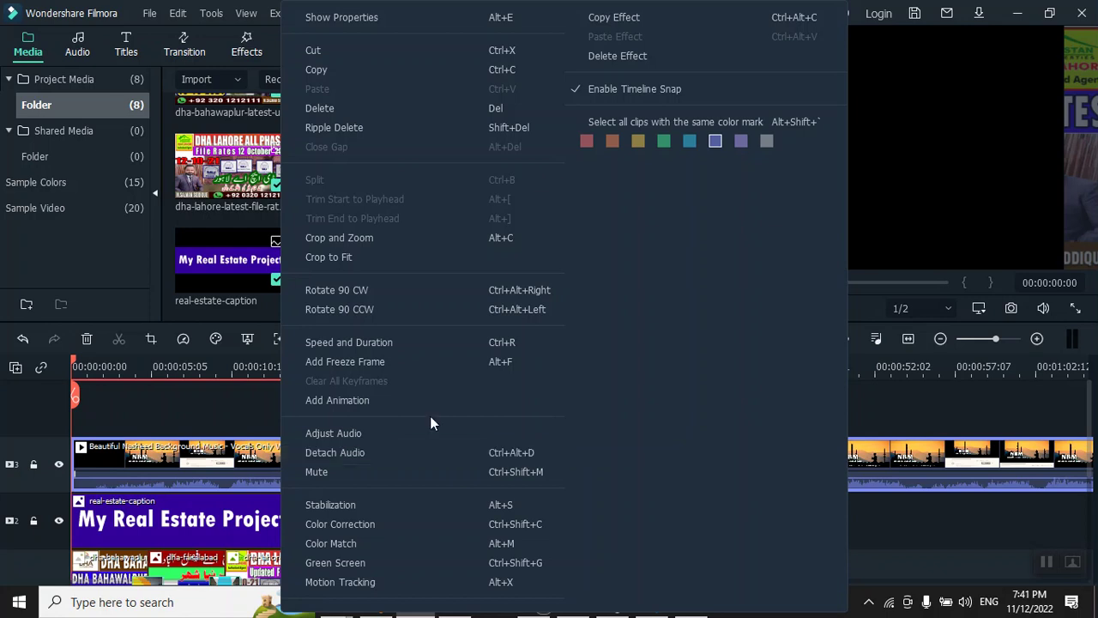
click(399, 457)
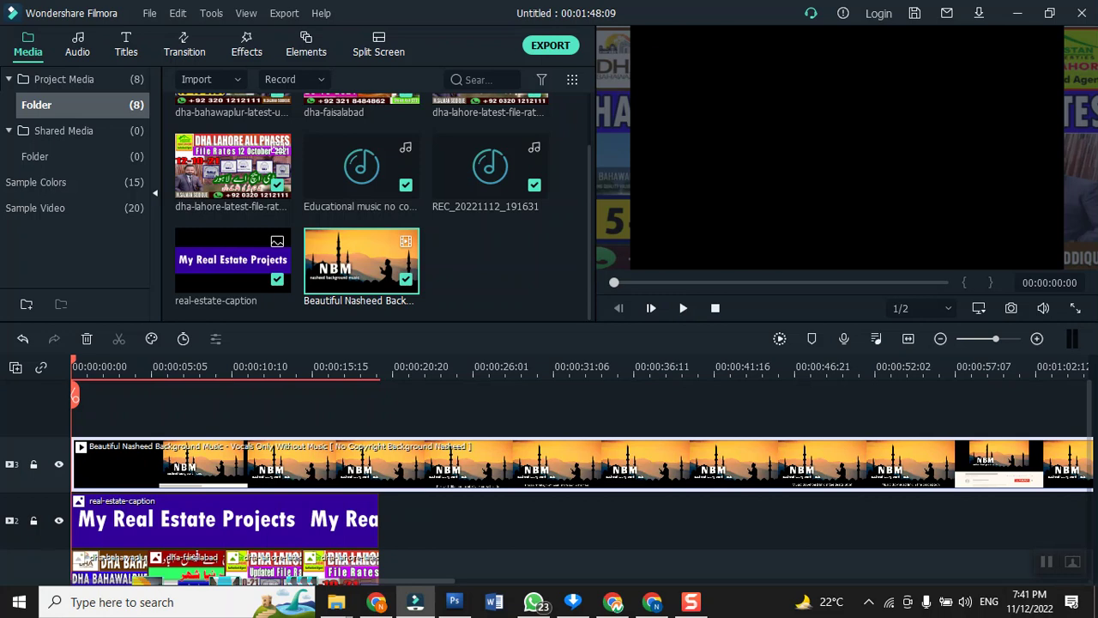
drag(74, 363, 817, 495)
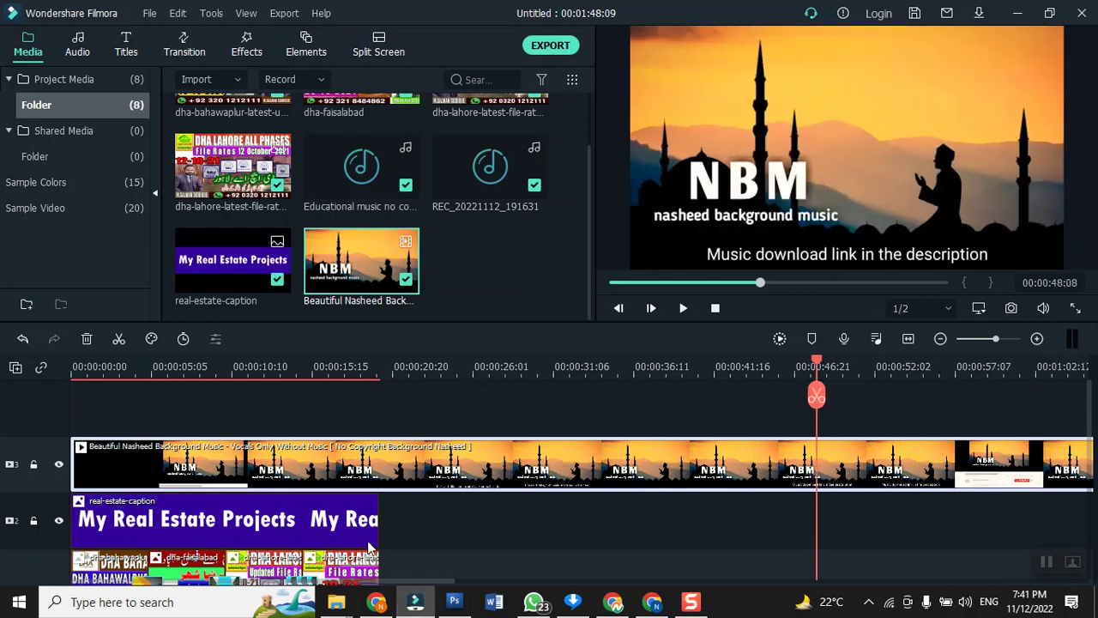
click(378, 467)
key(Delete)
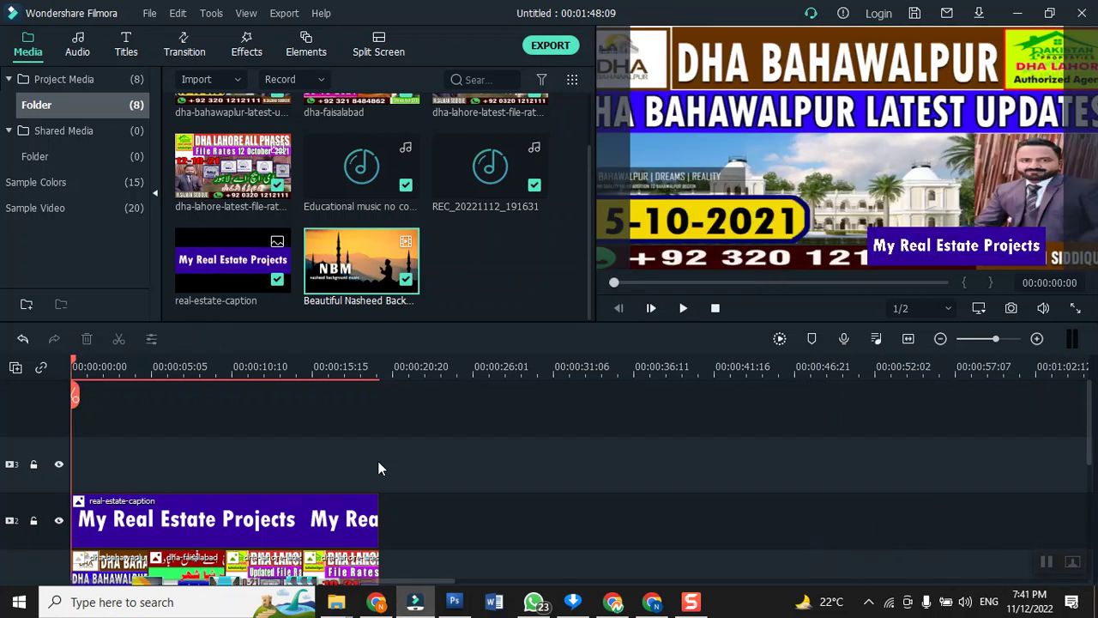
- Lower the detached nasheed audio's volume to between -6 and -12 dB and apply the audio settings
scroll(242, 521, down, 3)
scroll(242, 520, down, 2)
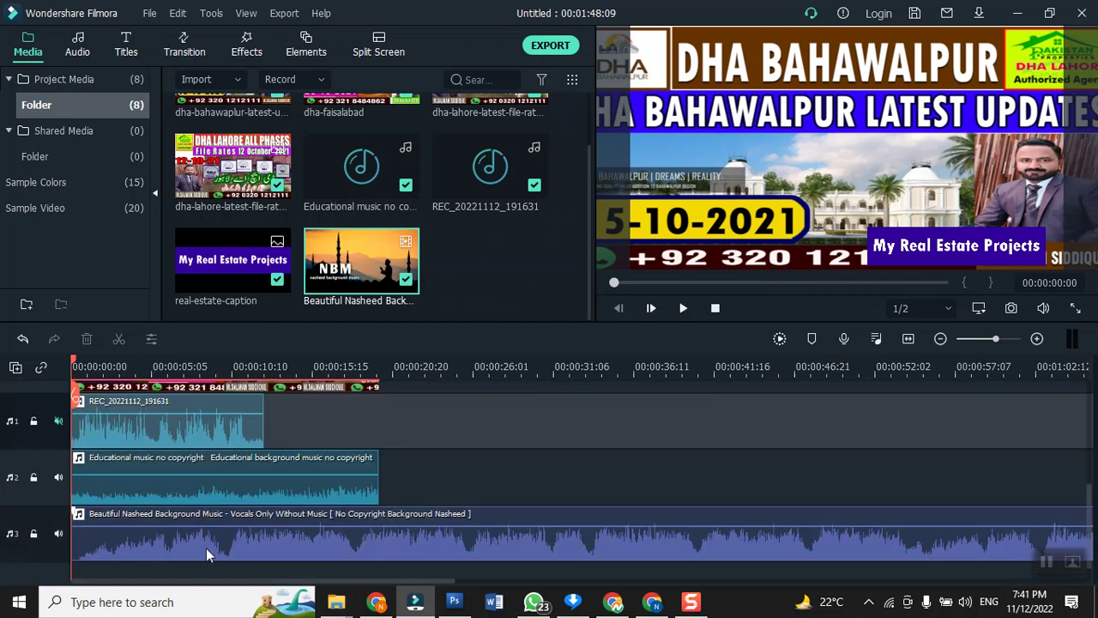
mouse_move(294, 525)
double_click(162, 550)
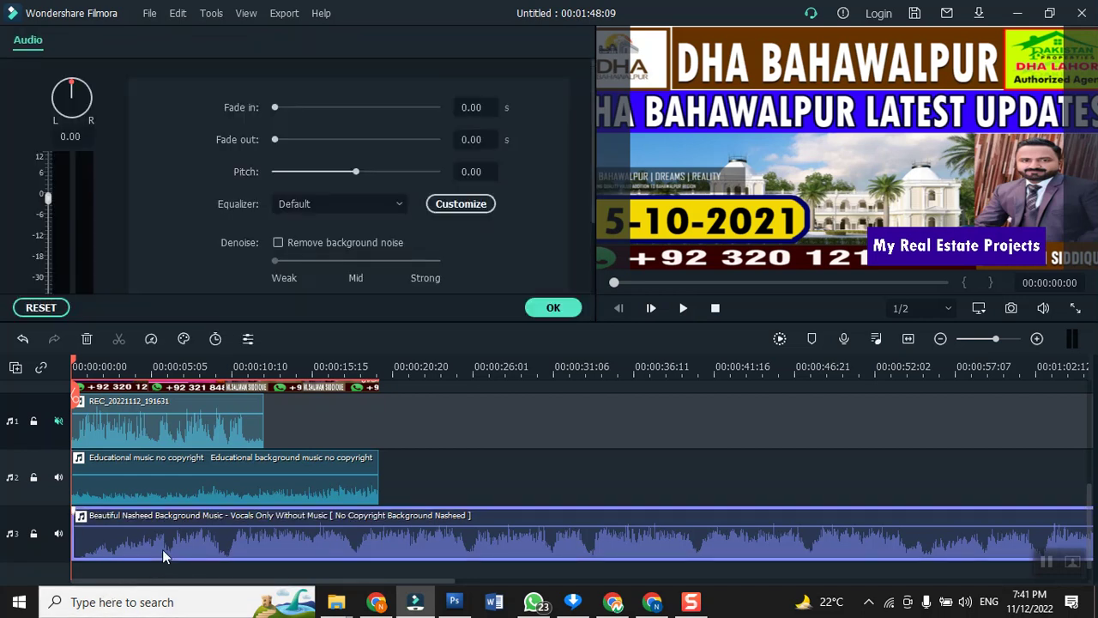
drag(47, 200, 47, 225)
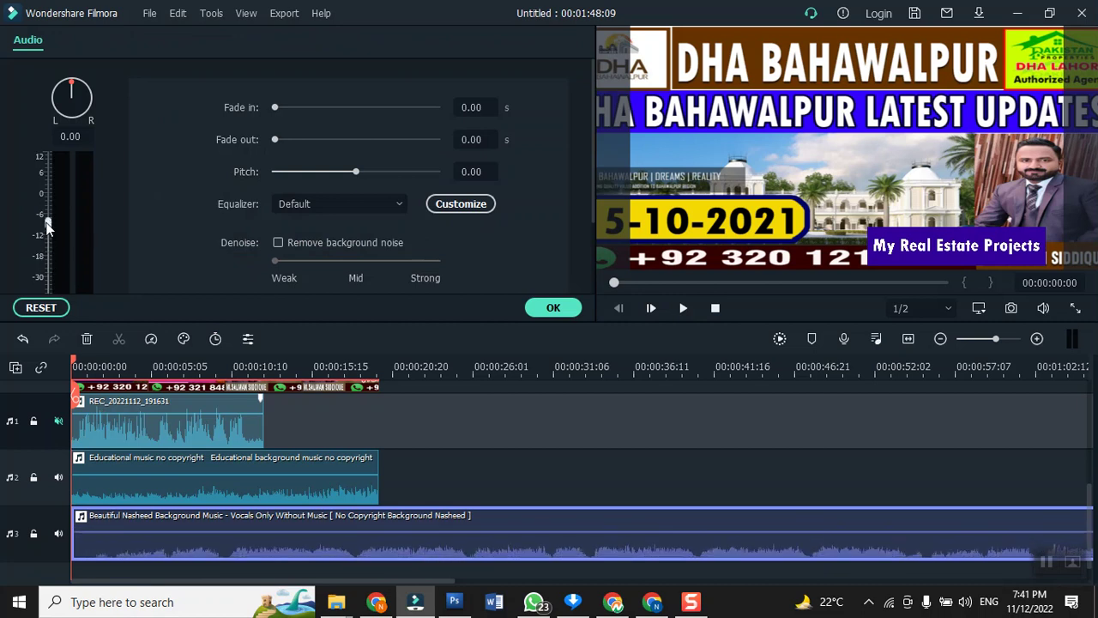
click(545, 309)
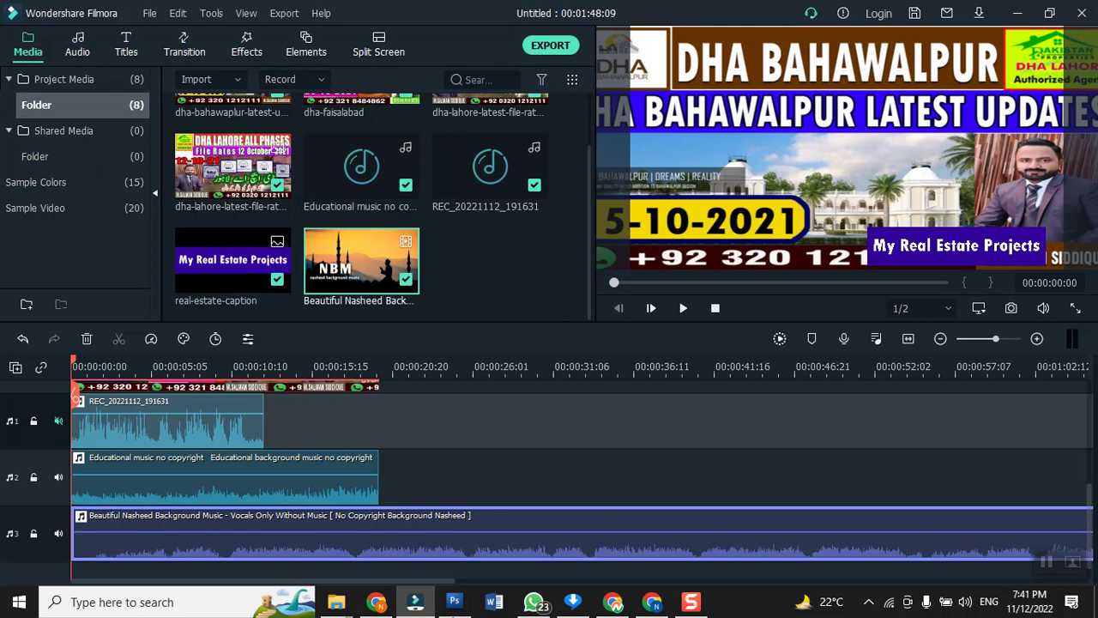
click(686, 609)
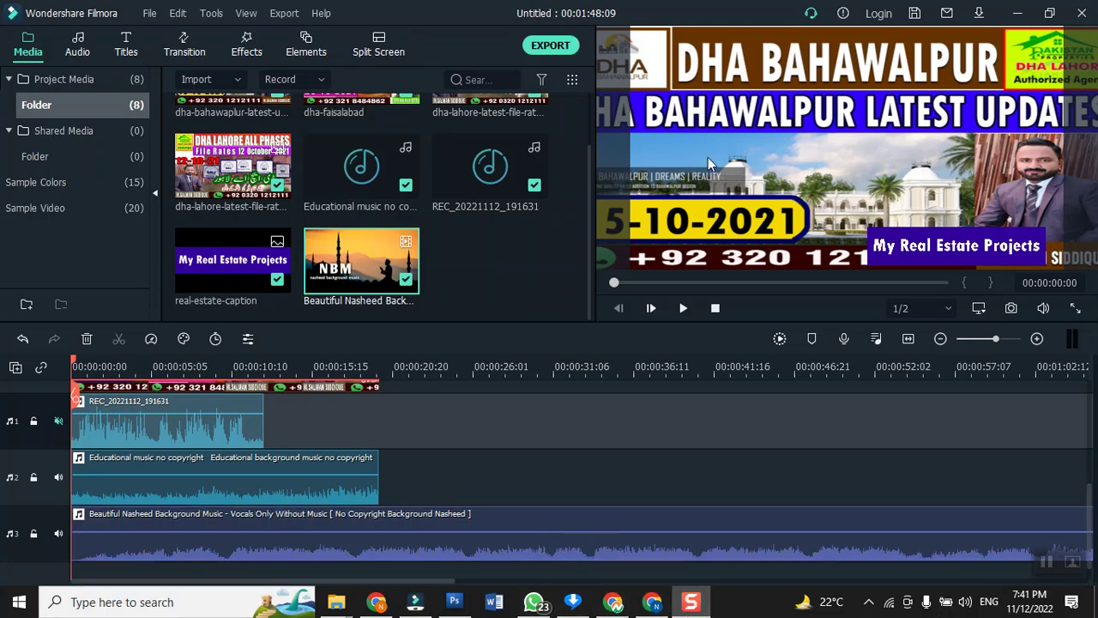